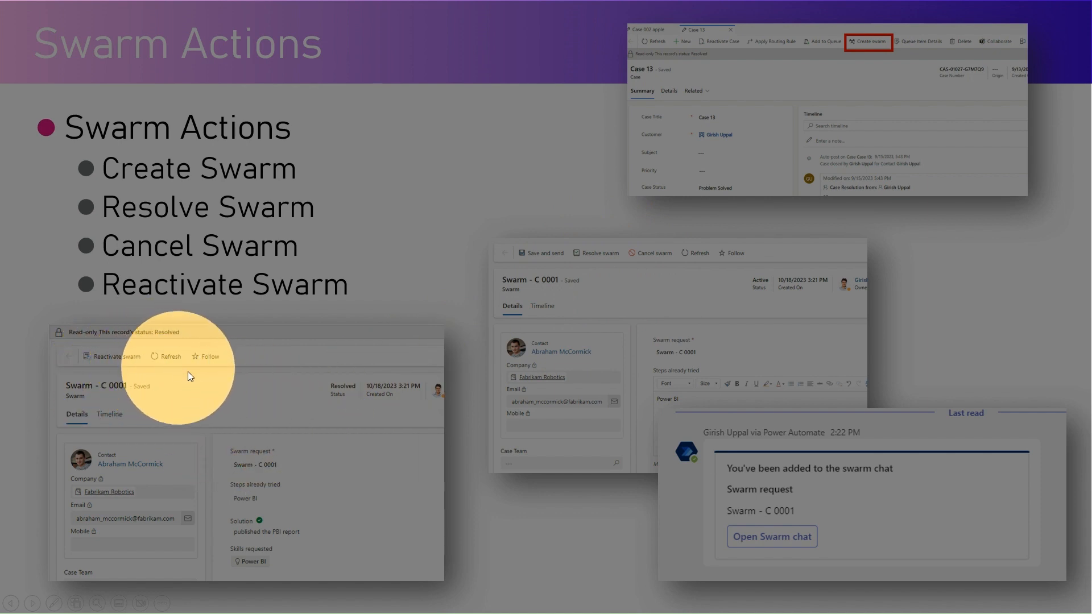
Step: Advance the slideshow to the Swarming Setup slide covering experts, skills, rules, auto add and completion
click(268, 387)
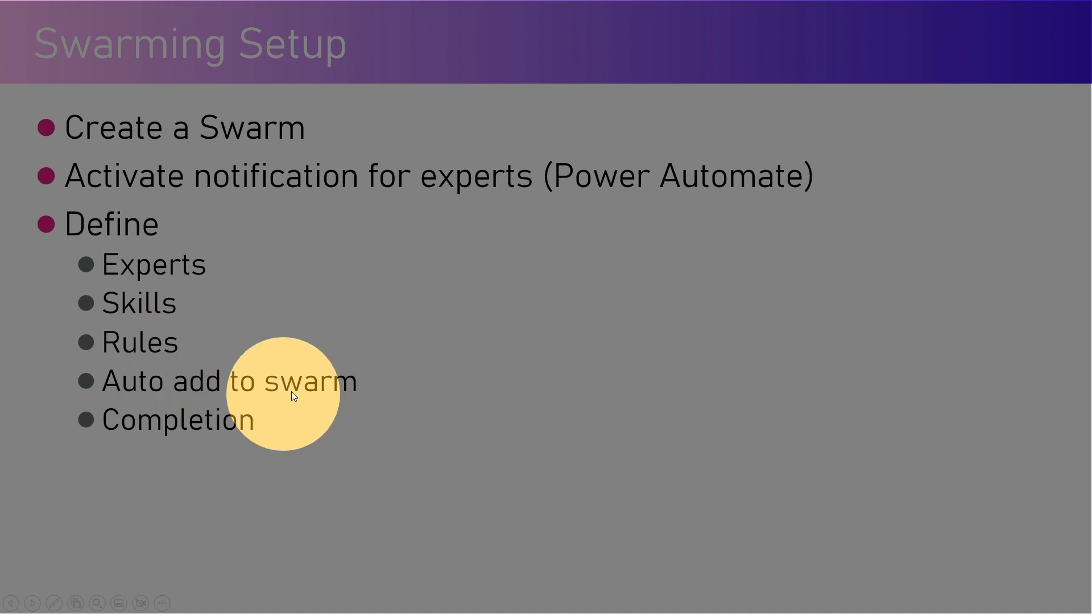
Step: Advance to the Customer Support Swarming slide showing the swarming admin page screenshot
click(574, 356)
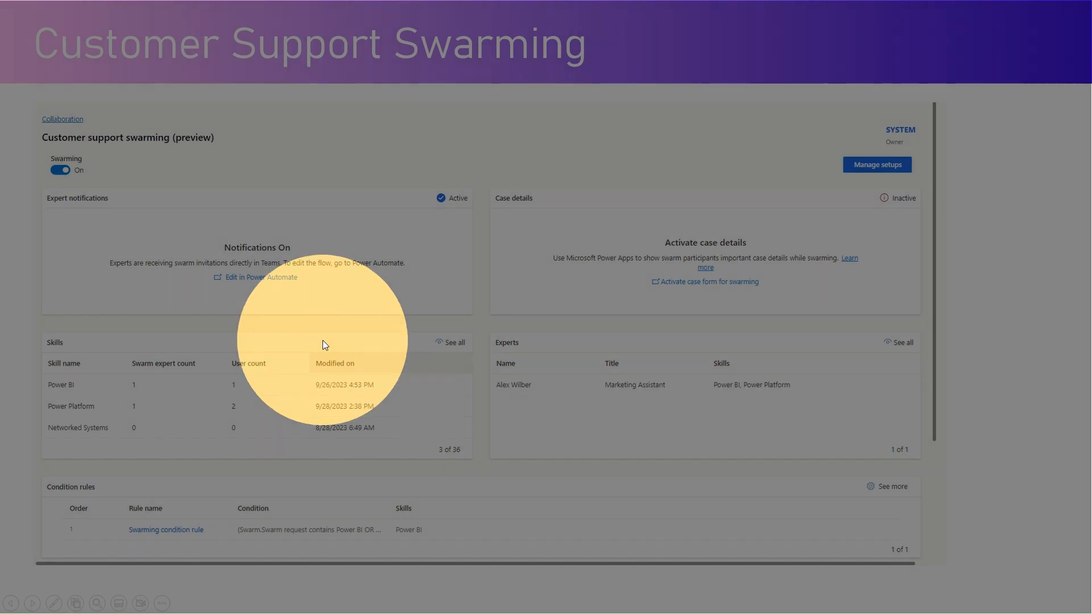
Step: Toggle the spotlight and advance past Swarm Setups to the Monitor Session slide
key(ctrl)
key(ctrl)
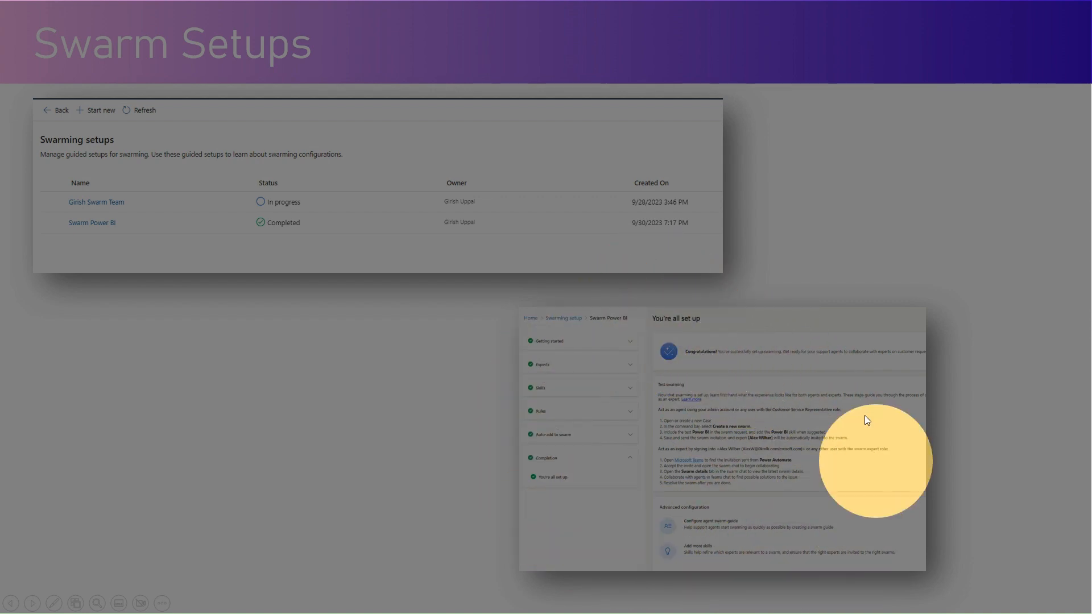
click(852, 261)
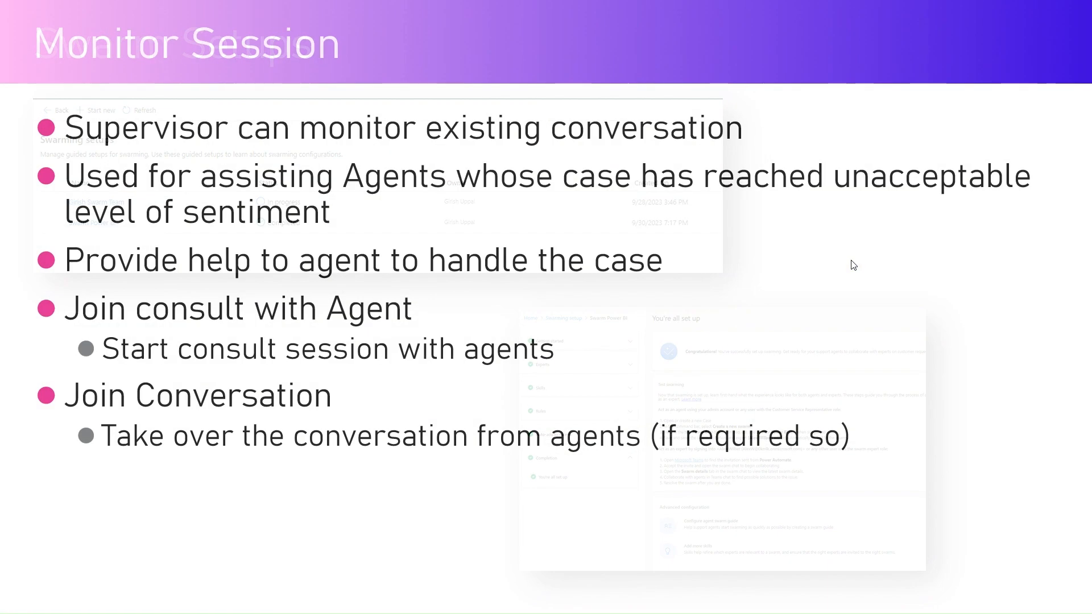
Step: End the slideshow and send the test reply 'j' in the visitor's chat
key(Escape)
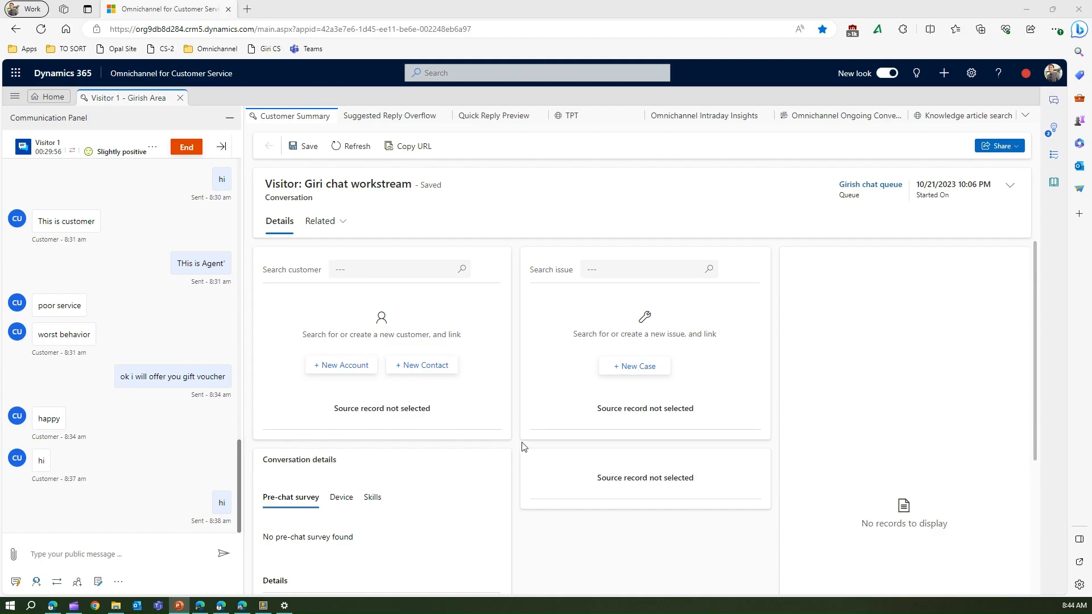
click(53, 565)
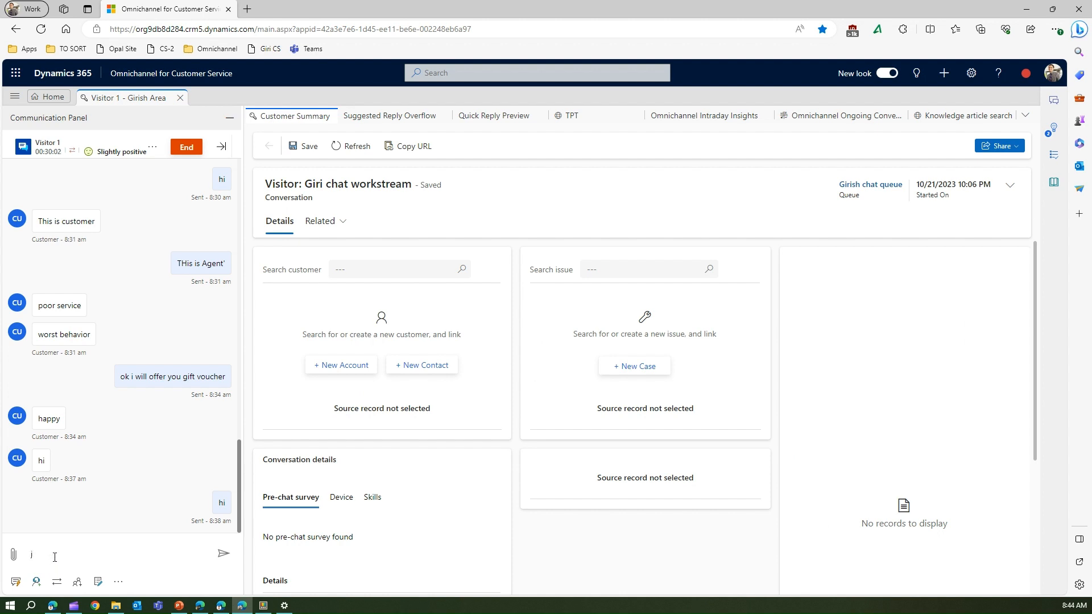
key(Return)
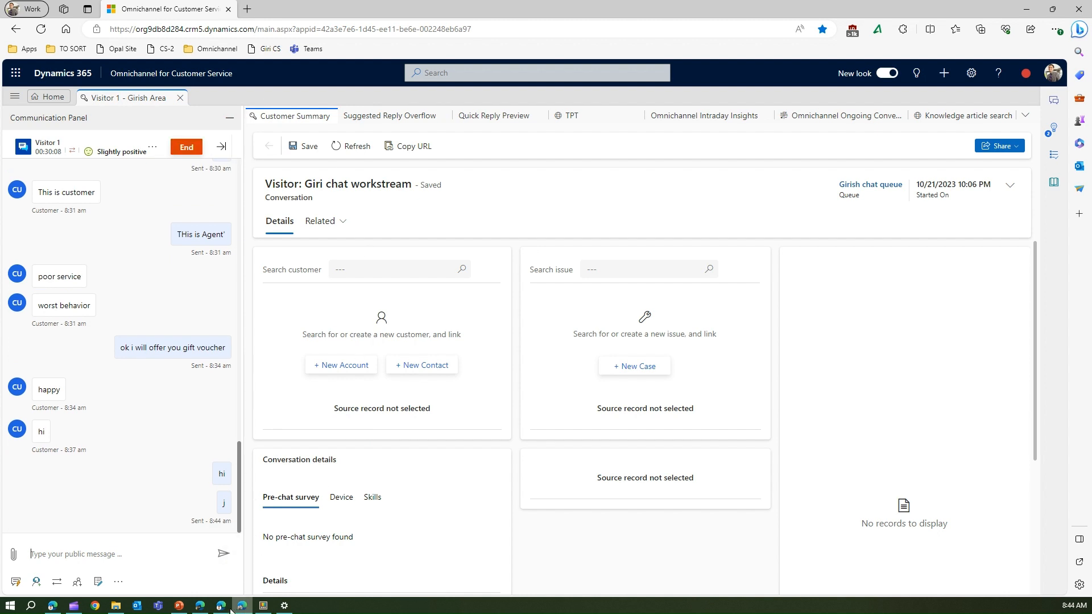
Step: Send a 'customer' test message from the visitor's chat window and reply 'agent' as the agent
click(206, 608)
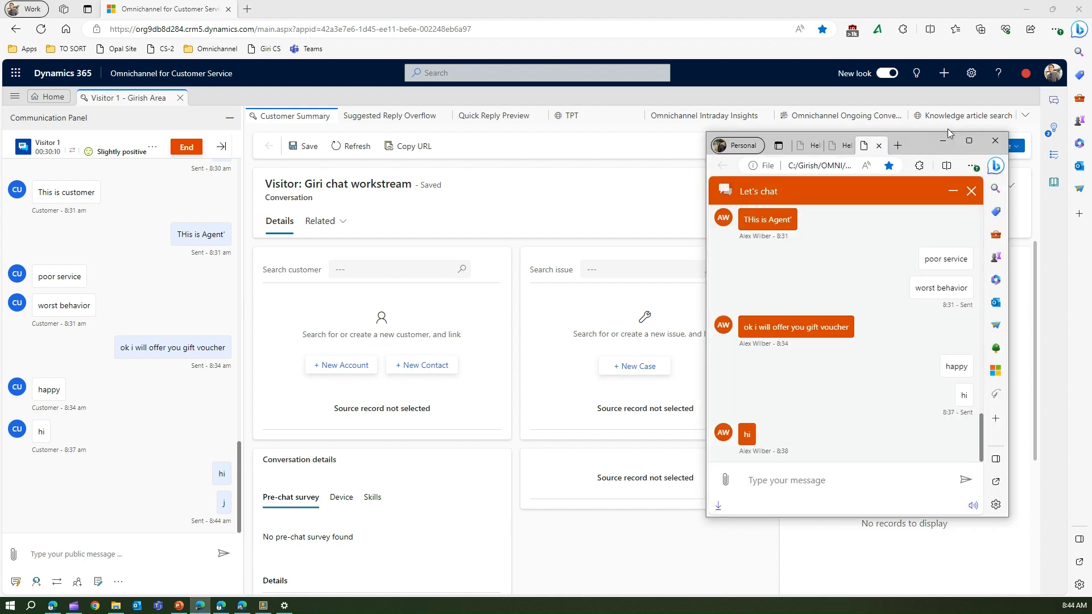
drag(916, 143, 921, 128)
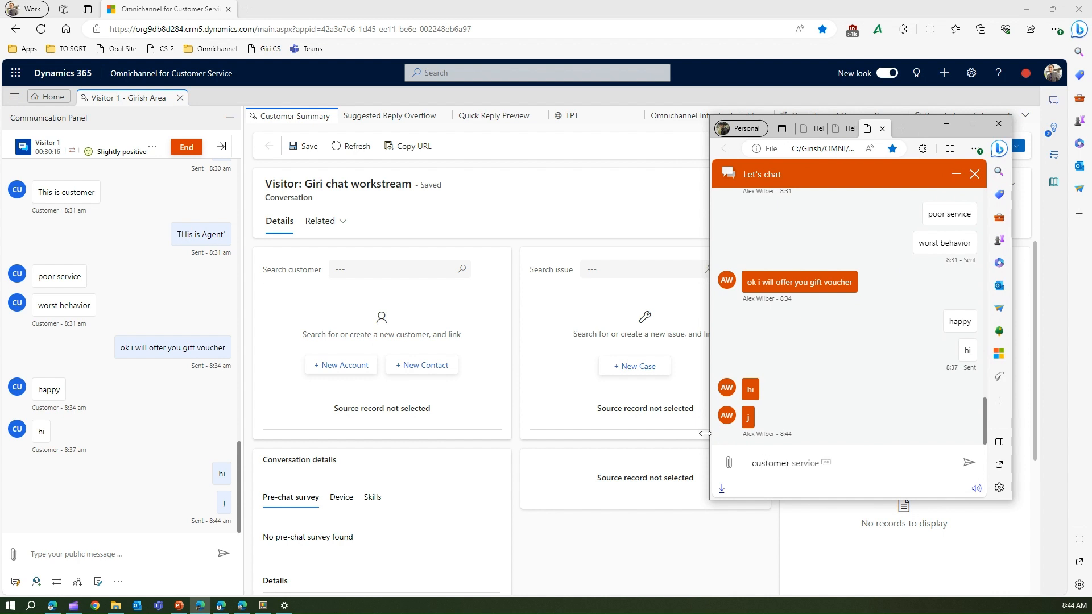
key(Return)
click(136, 553)
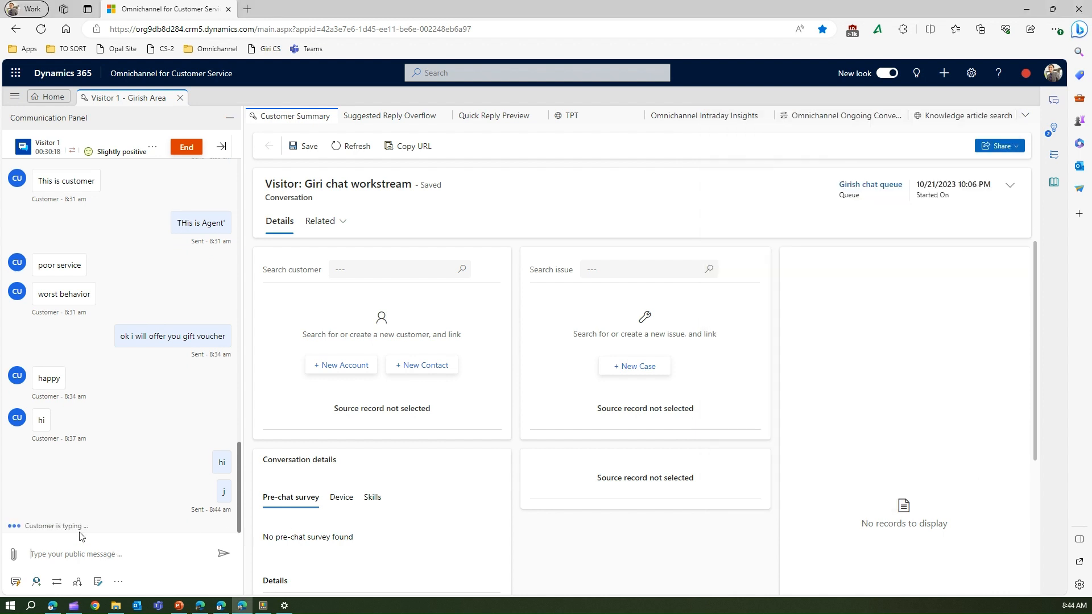
key(Return)
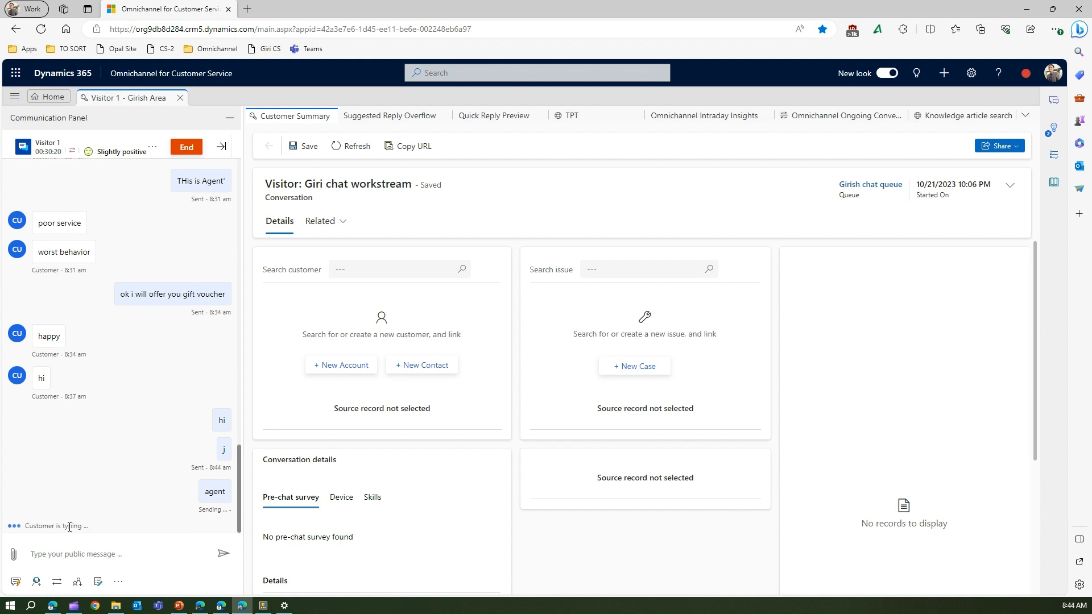
Step: Bring the customer chat window back, reposition it, and focus its message box
click(200, 605)
drag(931, 131, 962, 171)
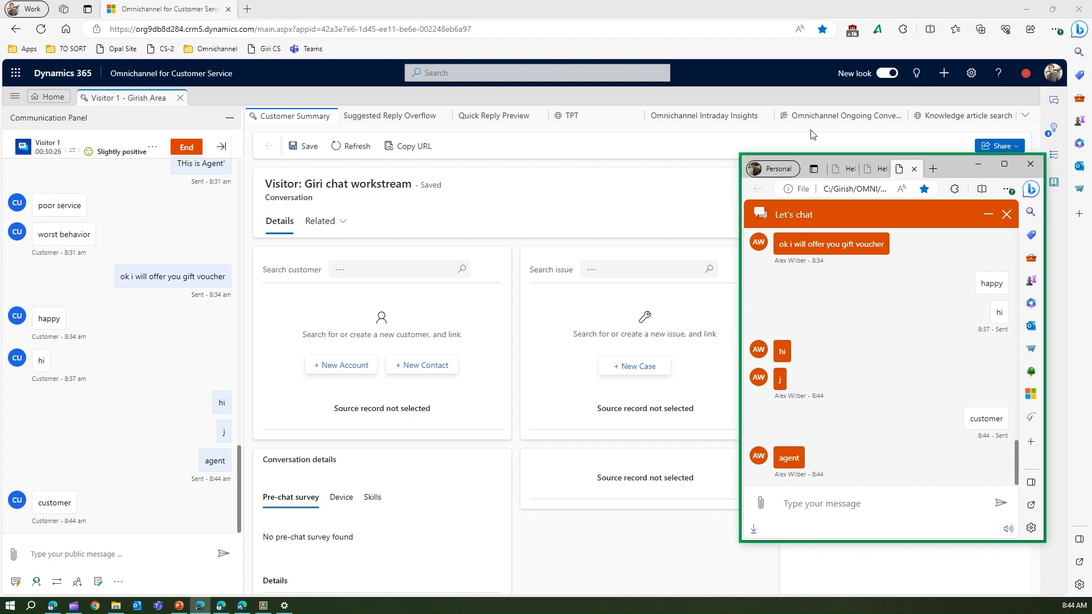
click(136, 551)
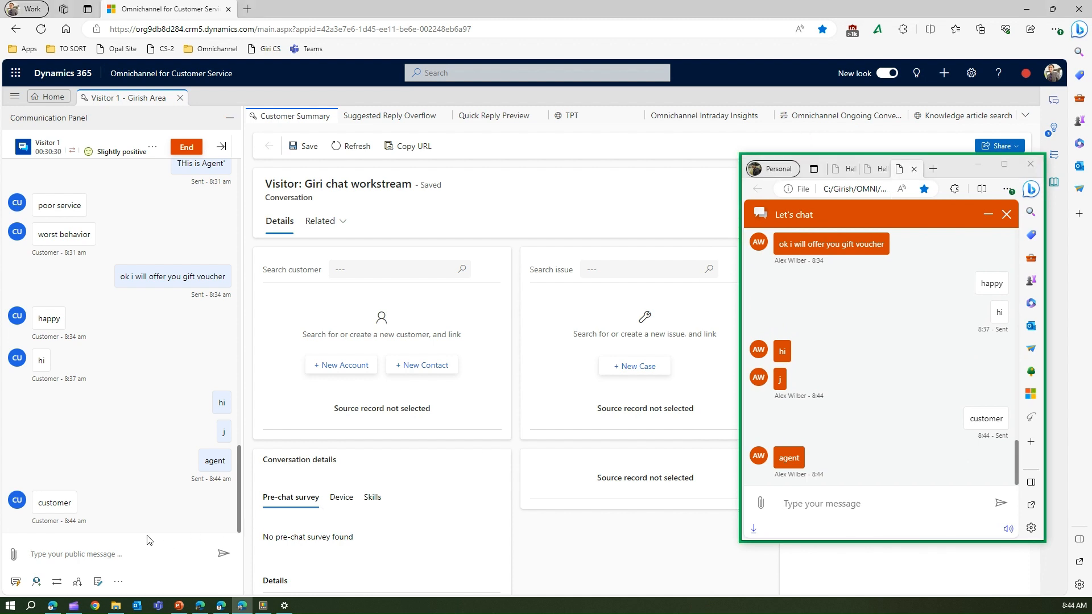
click(833, 505)
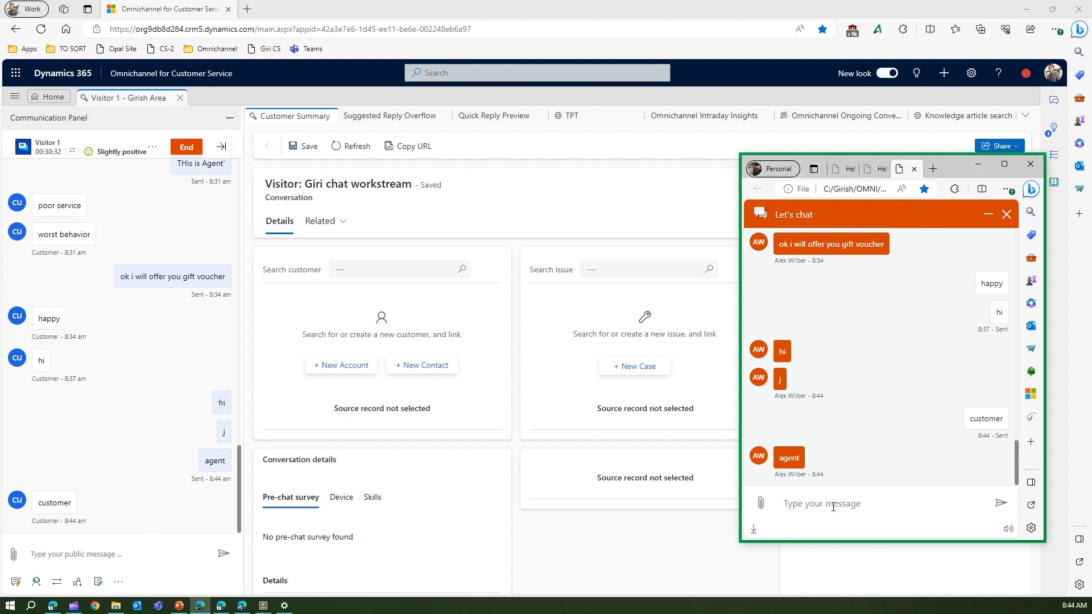
Step: Send the visitor question 'How to edit a workspace in Power BI' and move the chat window lower
text(How to edit a w)
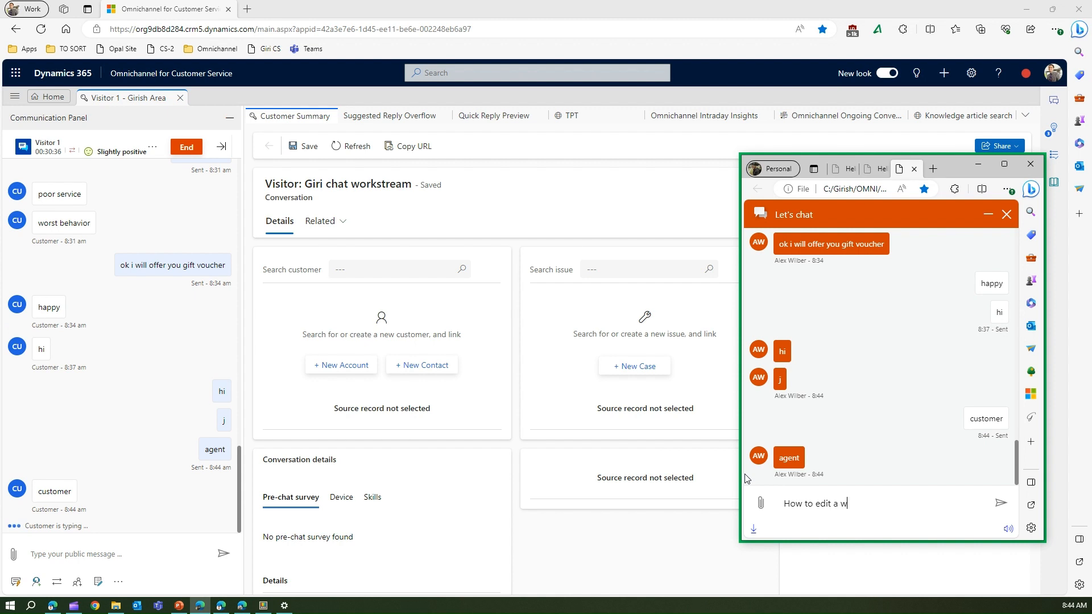
text(orkspace in Po)
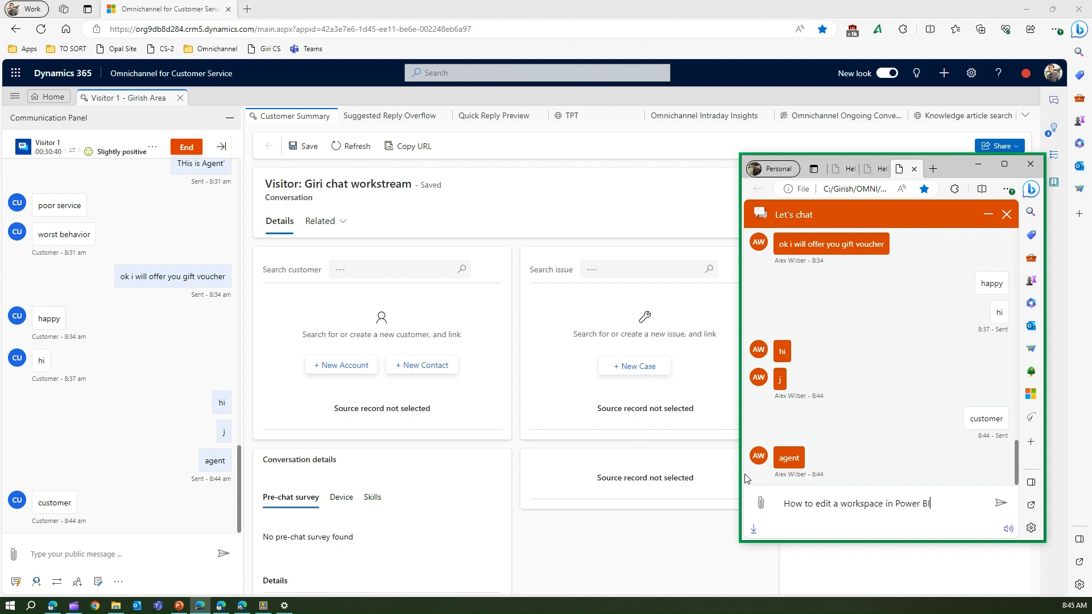
text(wer BI)
key(Return)
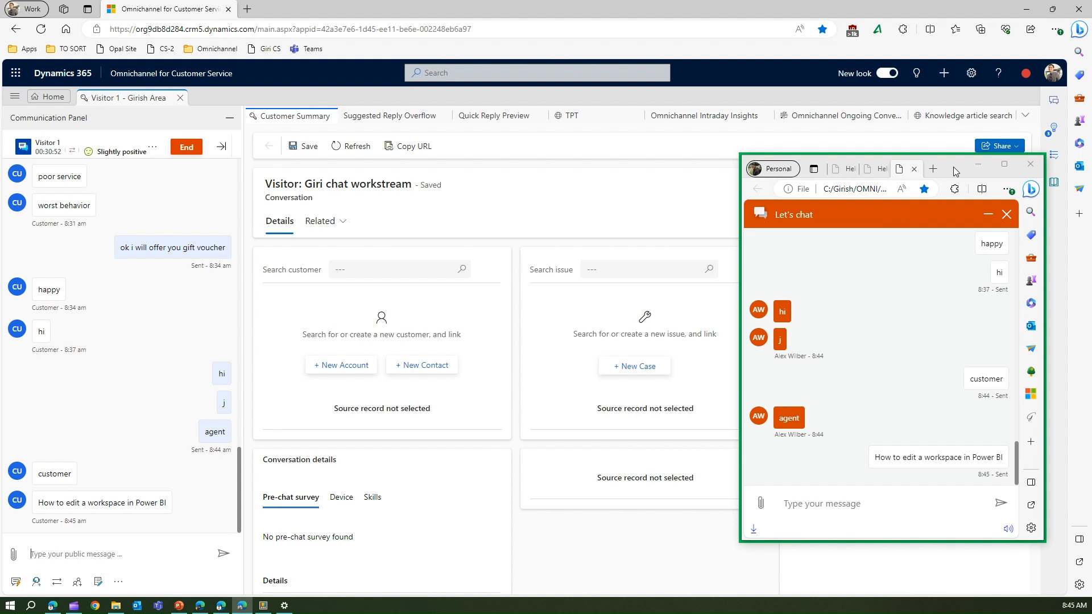
drag(956, 165, 973, 216)
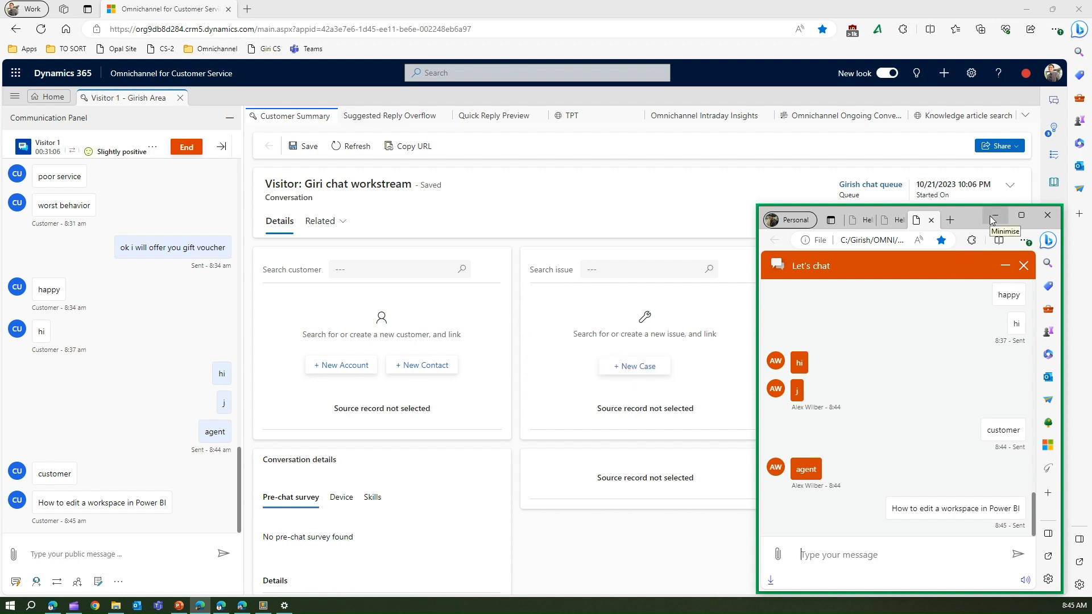
Step: Dismiss the New Case error and collapse the side panel to reveal the Agent Dashboard's active work item
click(651, 370)
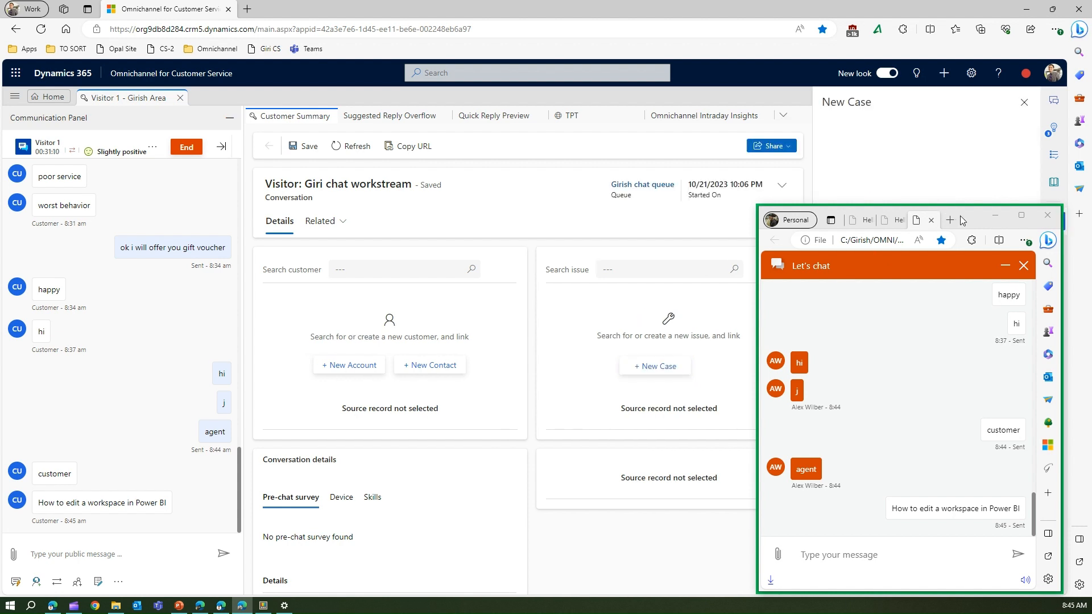
drag(960, 216, 457, 189)
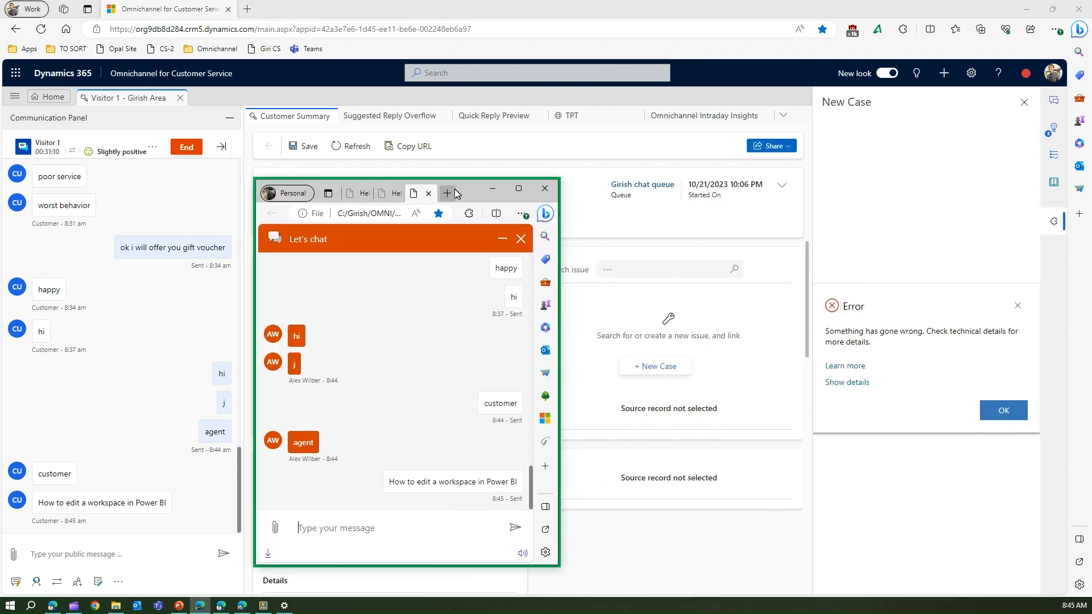
click(1018, 309)
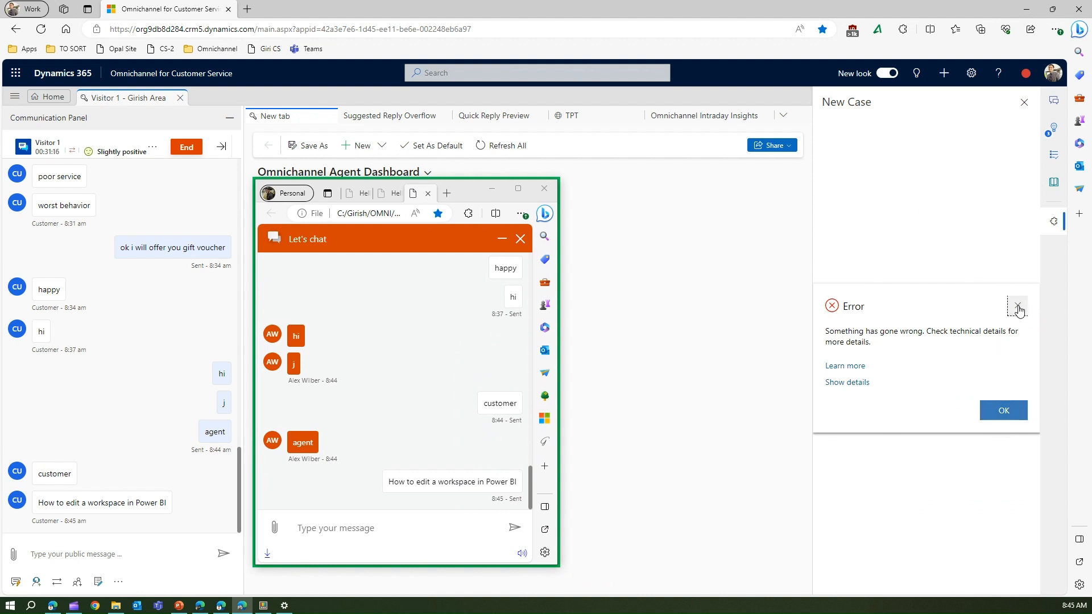
click(1054, 182)
drag(476, 195, 761, 391)
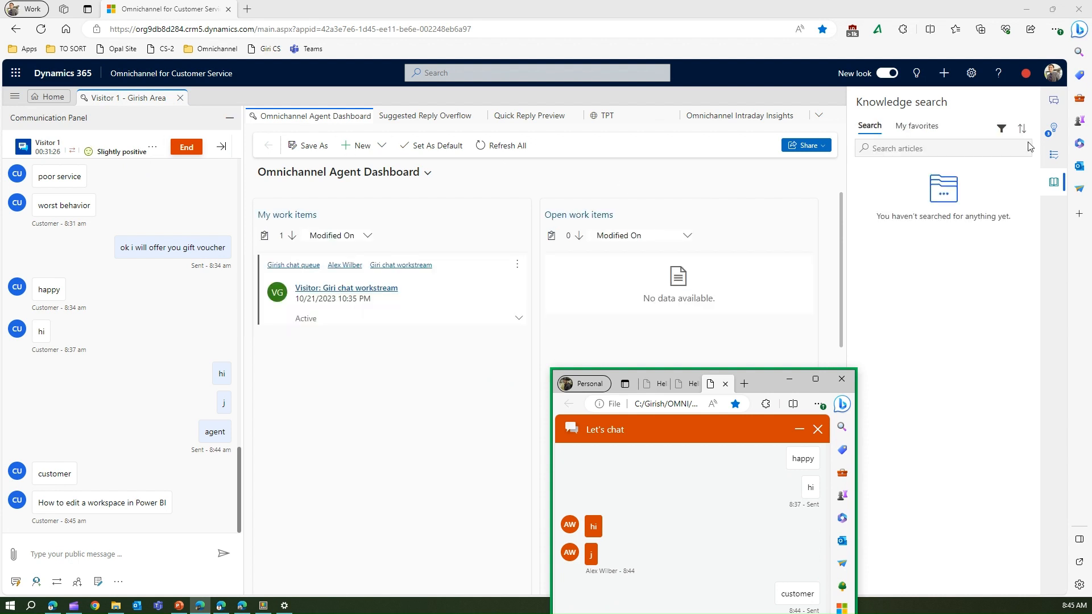
click(1058, 103)
click(1058, 103)
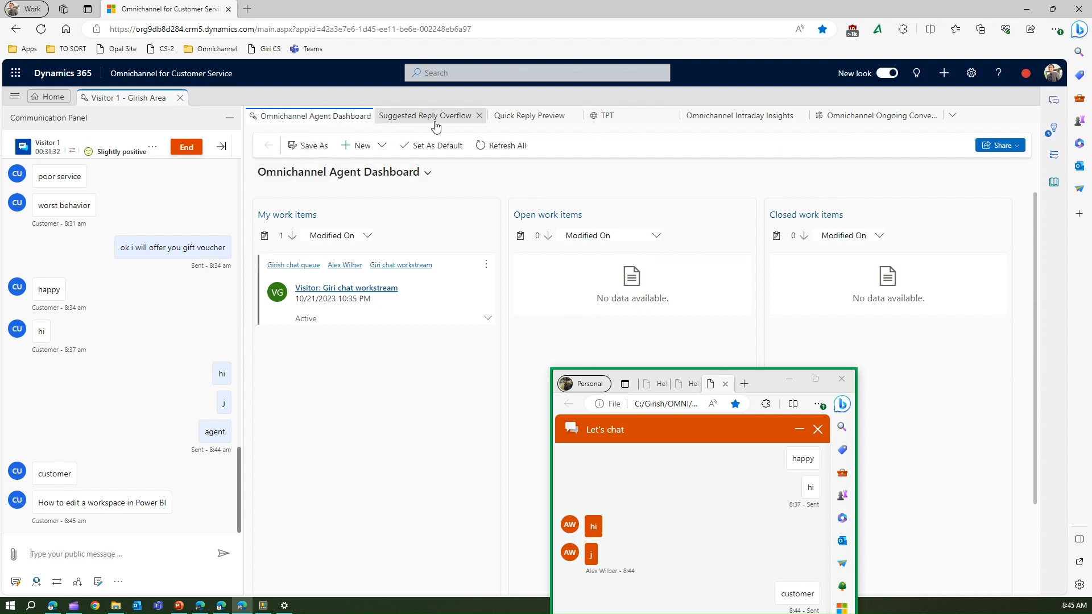
Step: Start a new case from the Cases list in the site map, dismissing the error dialog
click(15, 96)
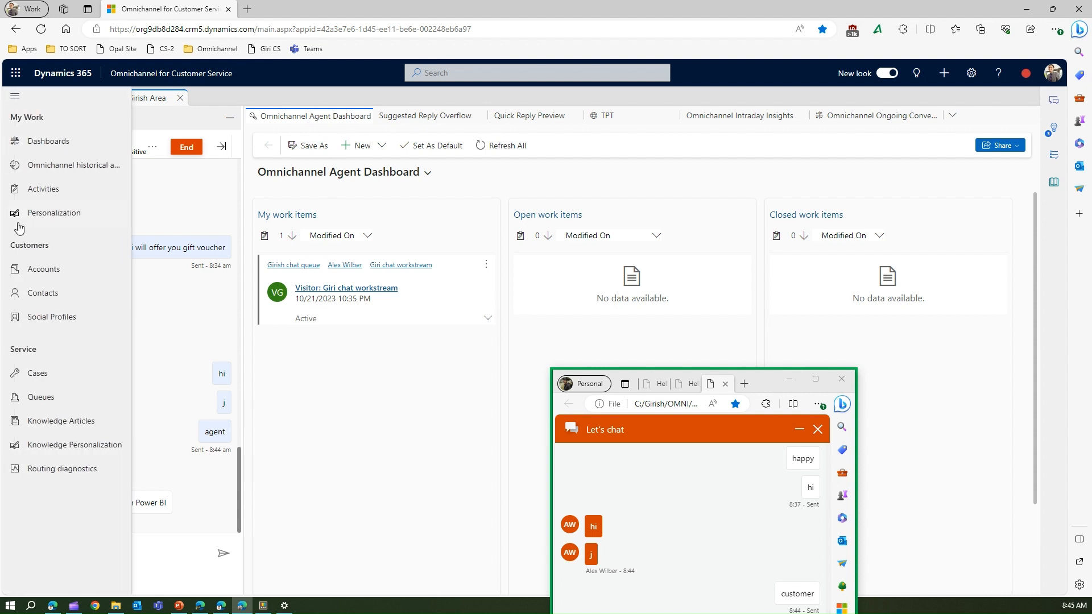
click(41, 374)
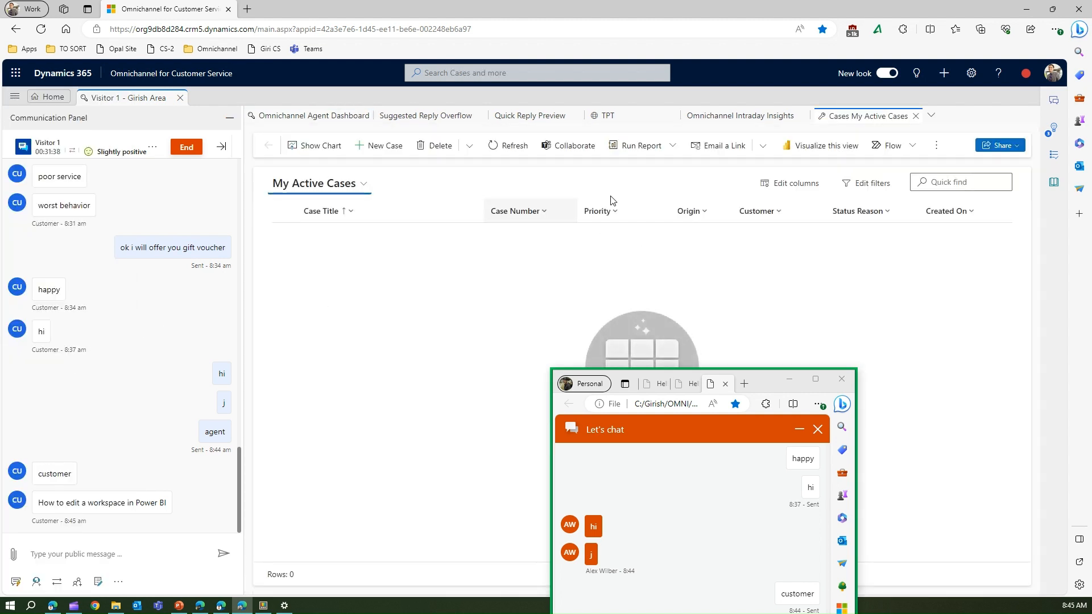
click(385, 146)
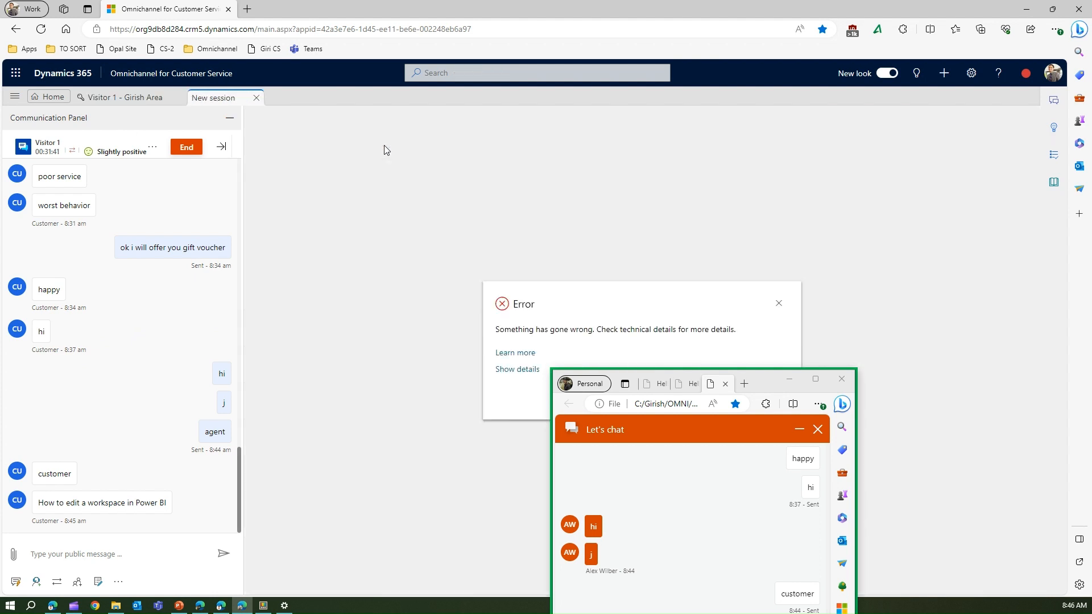
click(779, 303)
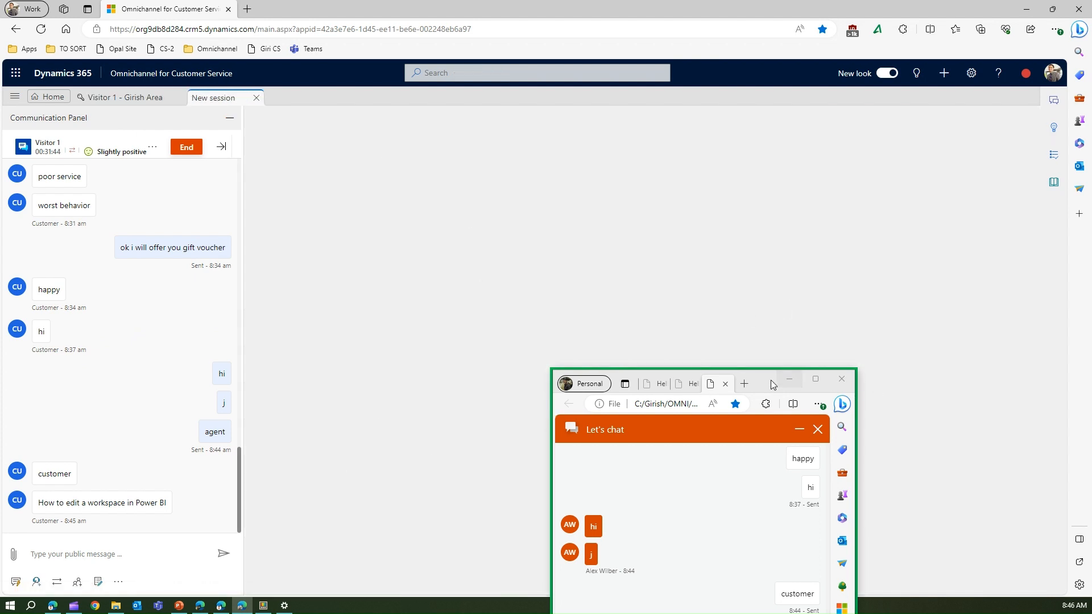
drag(770, 380, 881, 224)
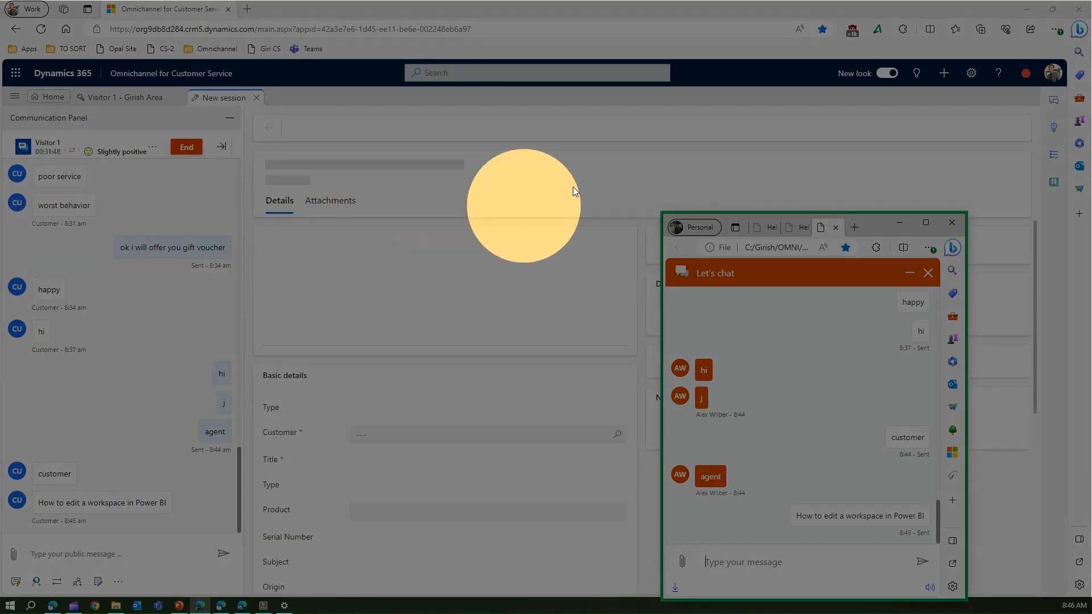
Step: Save a Question-type case for A Datum Integration titled 'PBI Workspace creation'
click(901, 222)
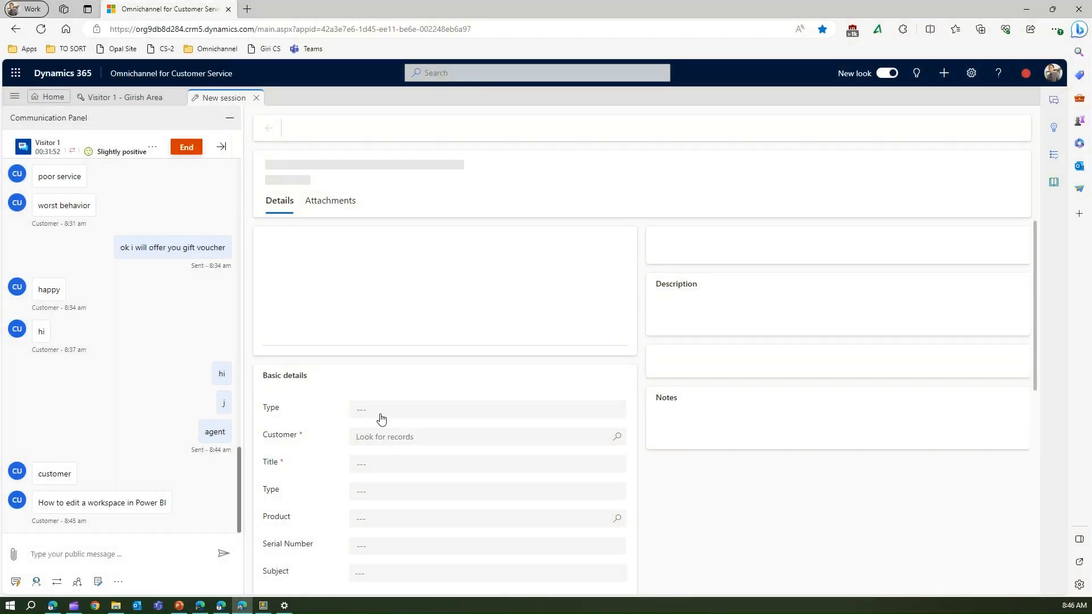
click(381, 412)
click(388, 452)
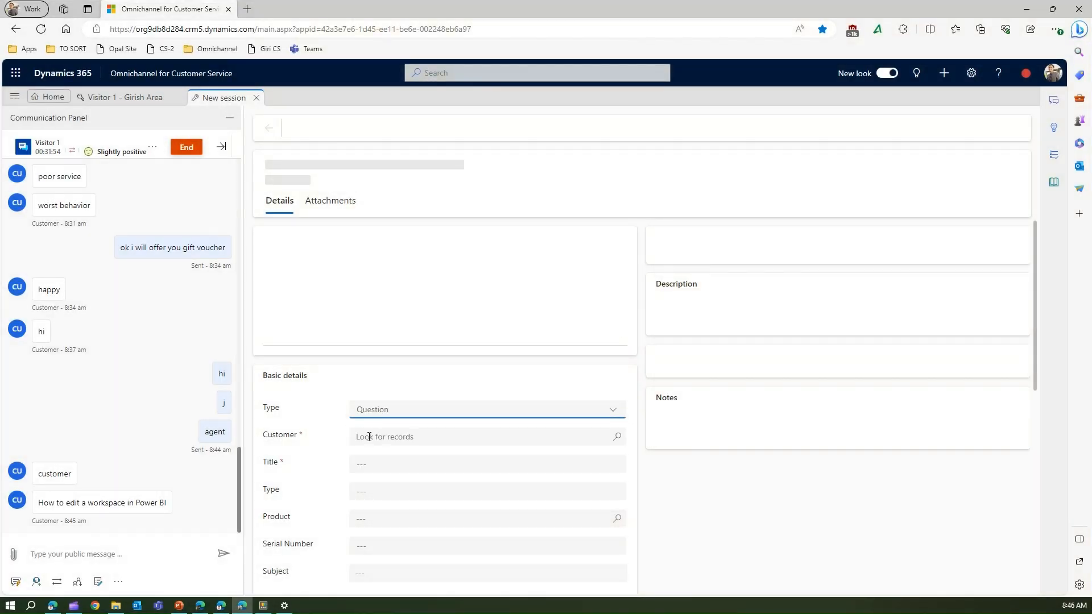
click(368, 437)
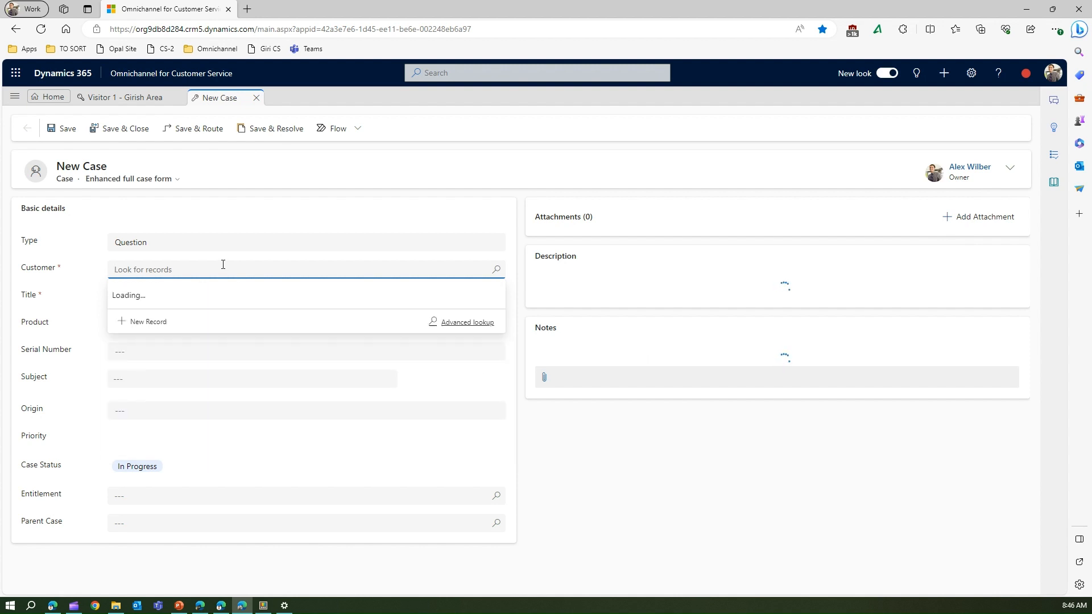
click(159, 367)
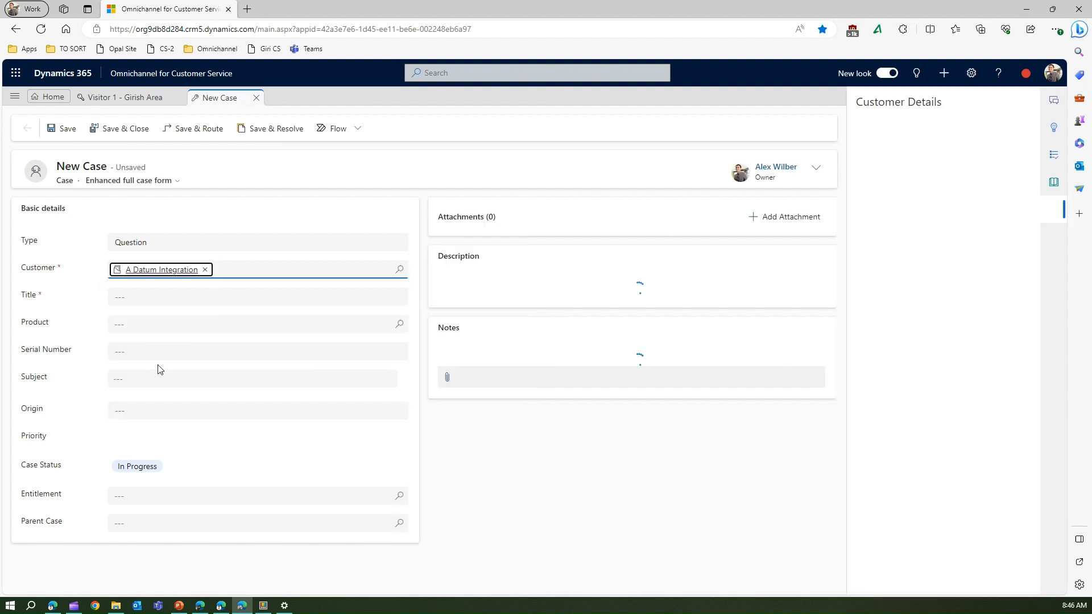
click(120, 296)
text(P)
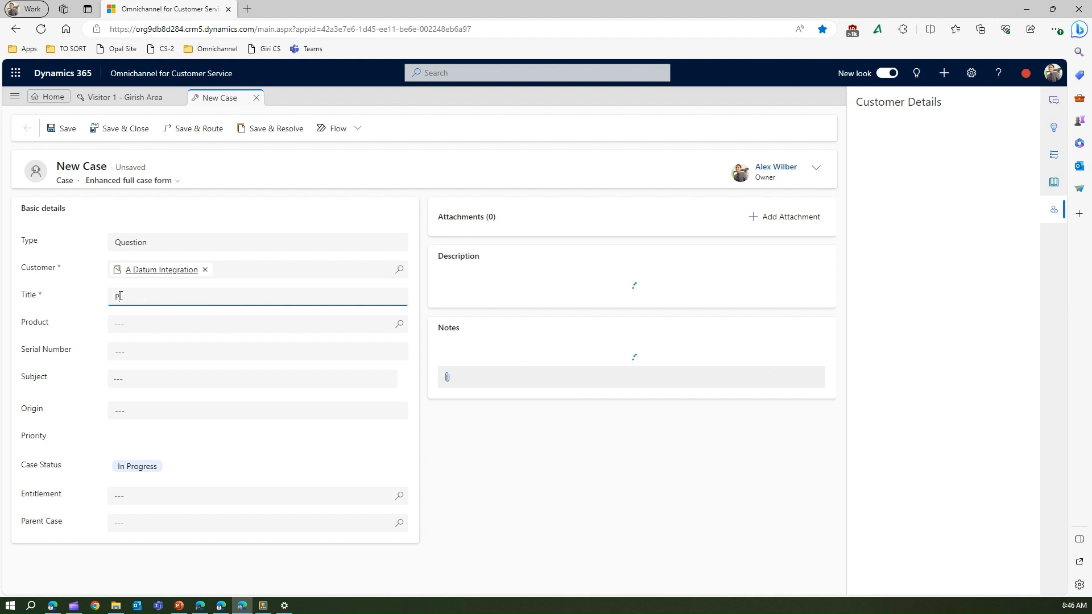
text(BI Workspace creation)
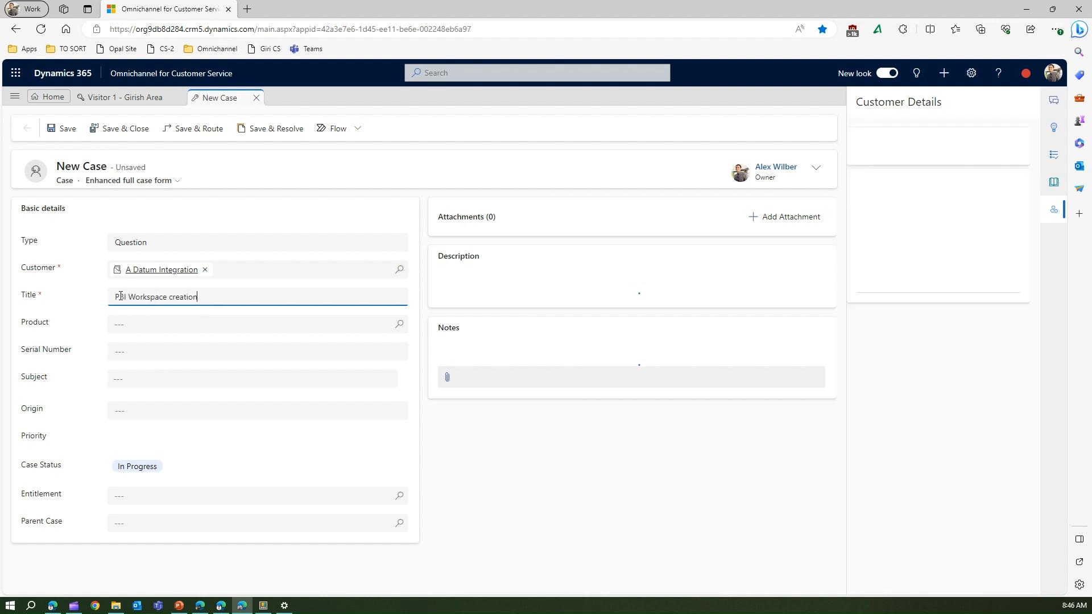
click(64, 129)
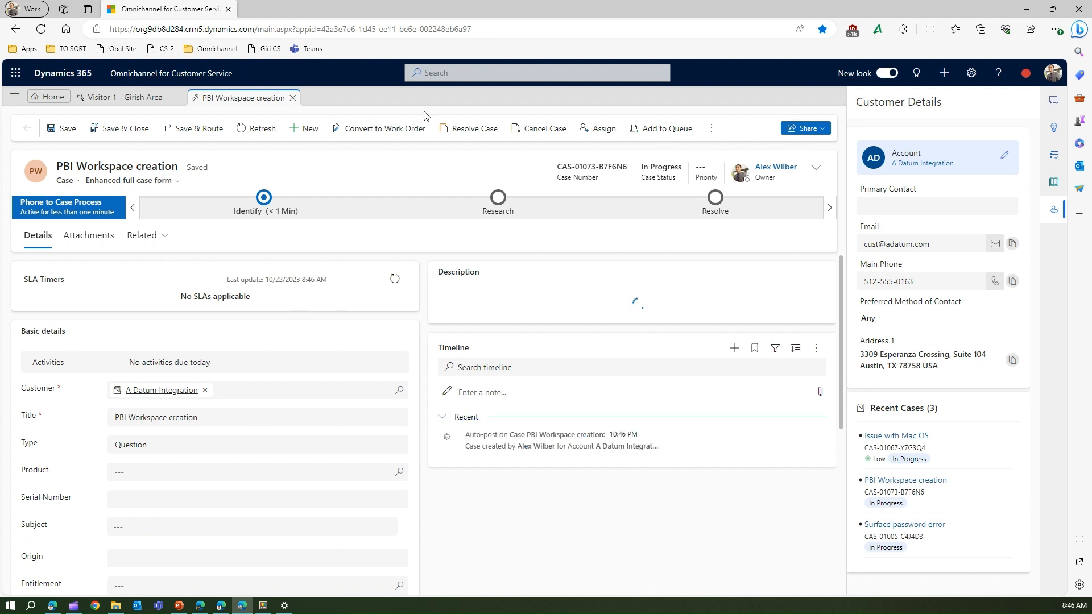
Step: Choose Create swarm from the case's More commands and return to the PBI Workspace creation session tab
click(714, 130)
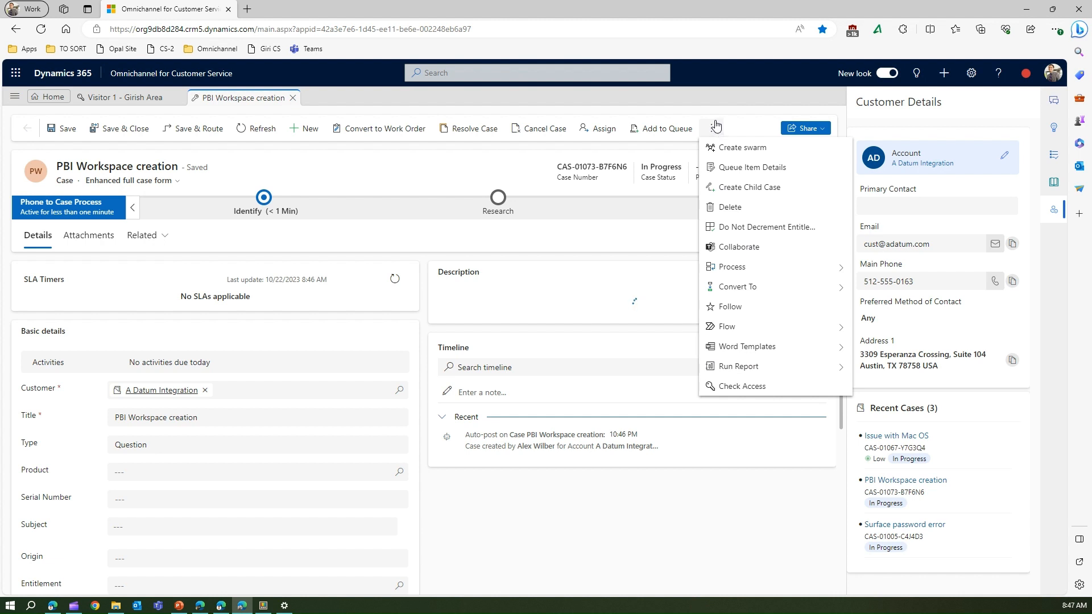
click(745, 148)
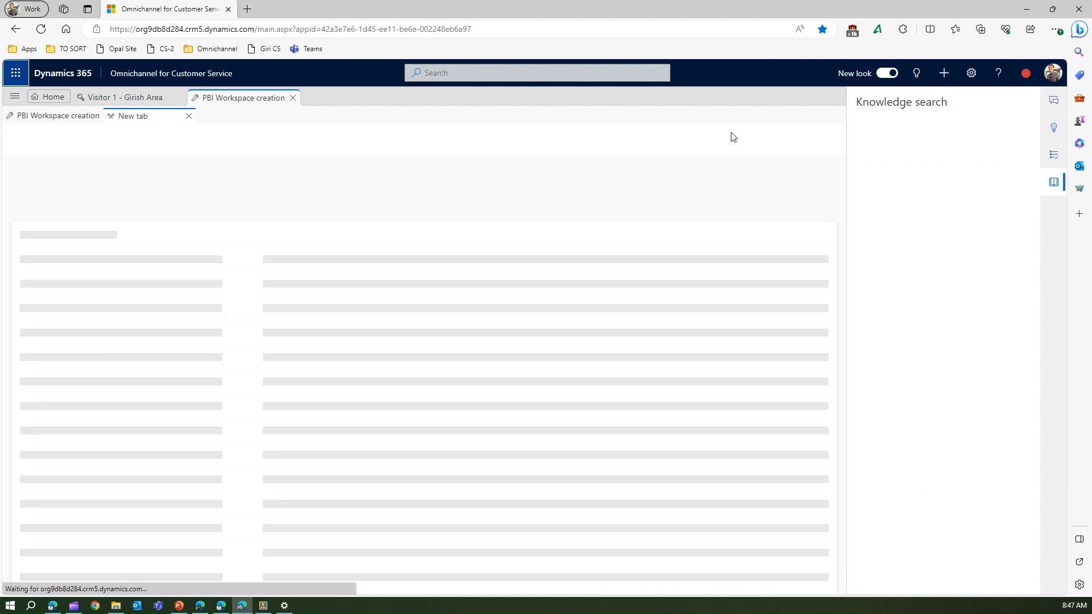
click(112, 100)
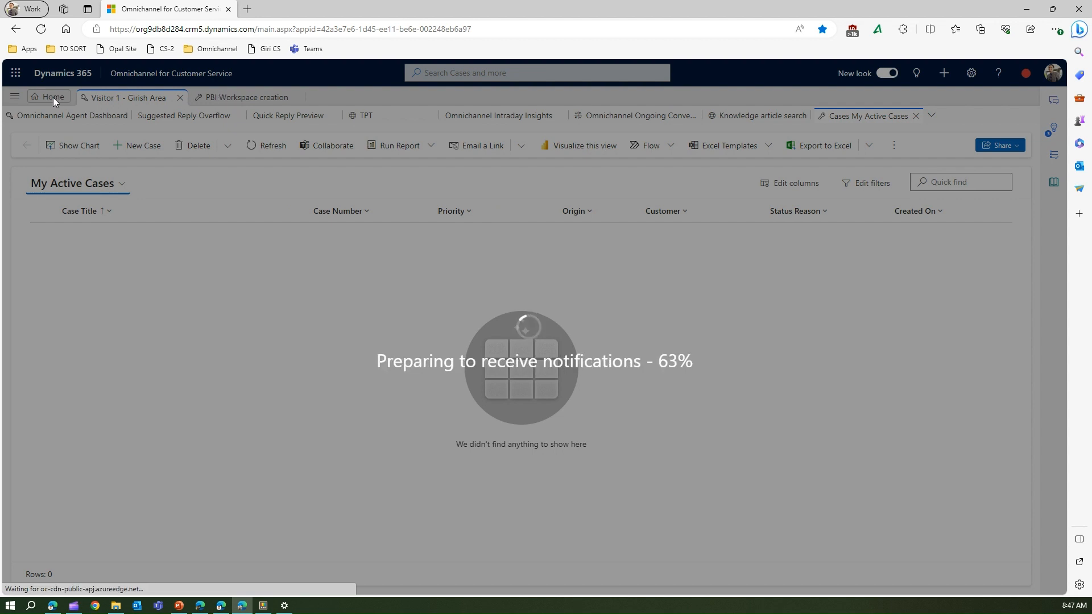
triple_click(234, 97)
click(230, 97)
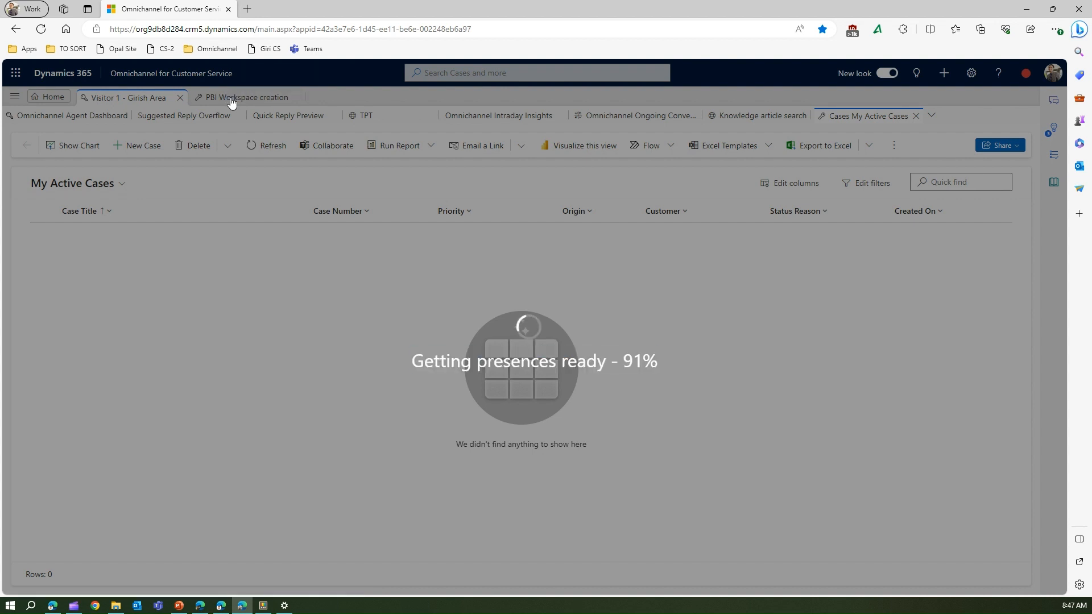
click(231, 97)
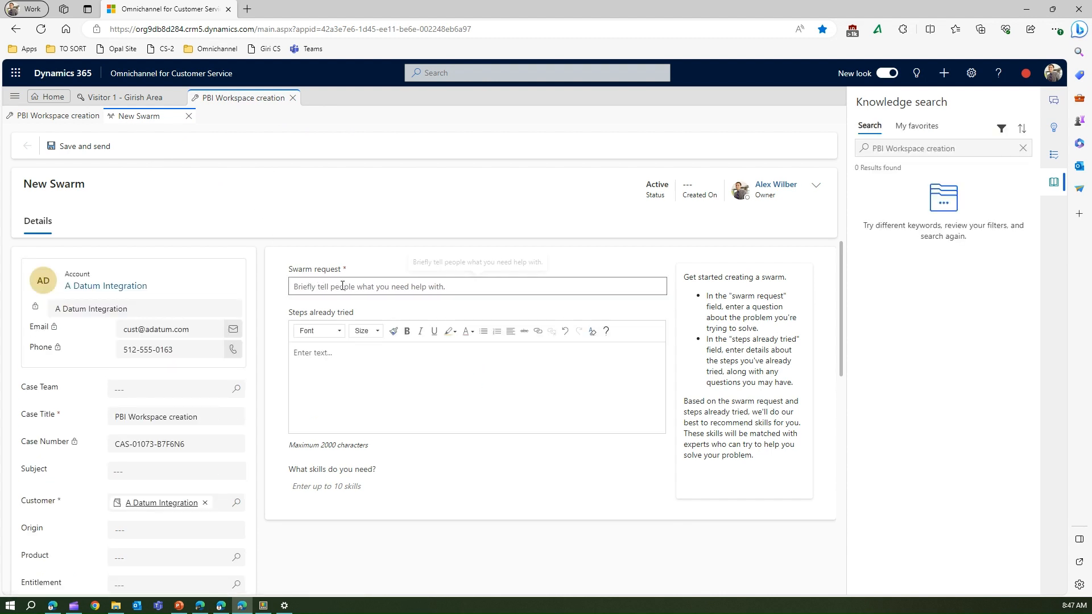
Step: Enter 'How to create Power BI workspace ?' as the swarm request and 'looking in to PBI desktop' as steps tried
click(310, 289)
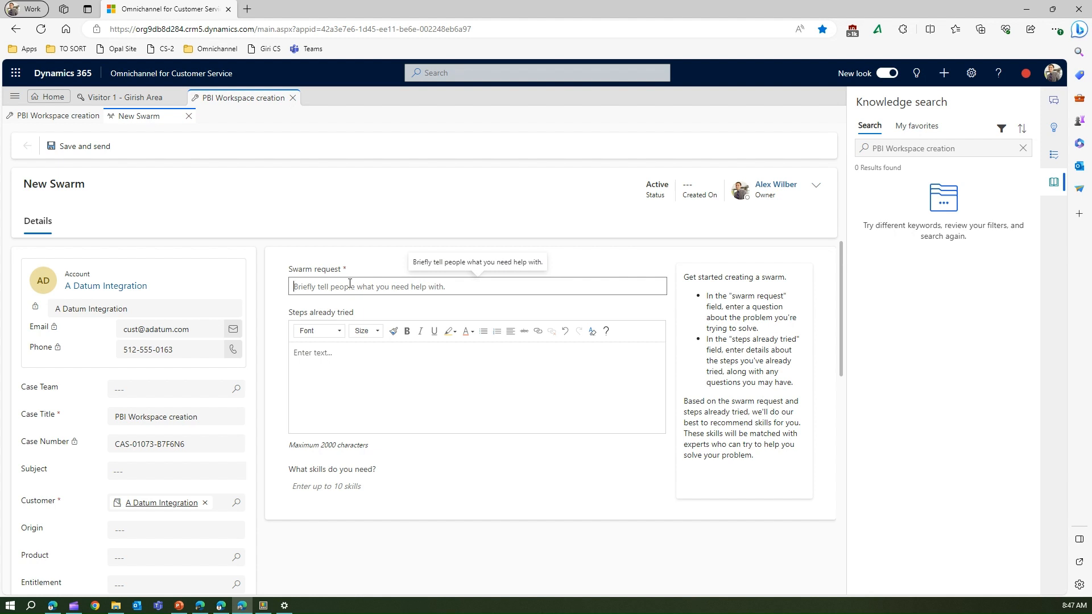
text(POwrr bi)
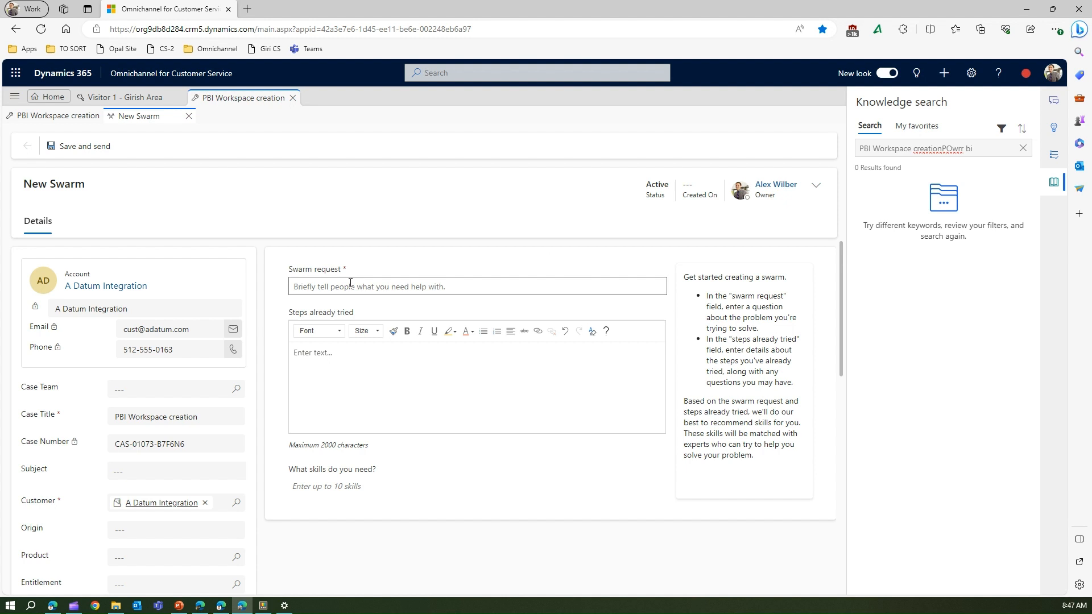
click(350, 283)
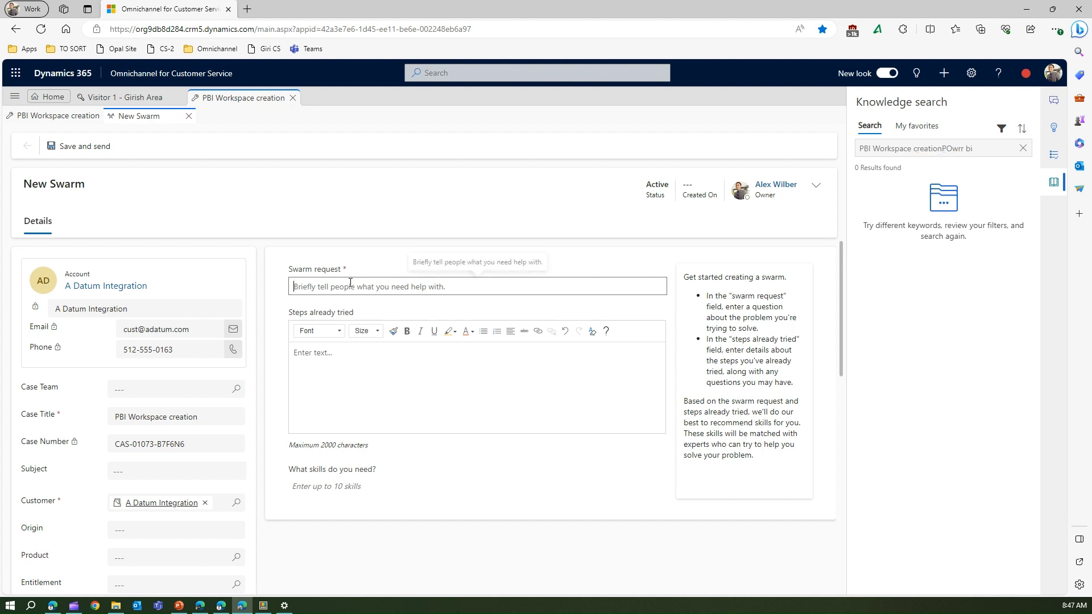
text(How to create Power BI workspace ?)
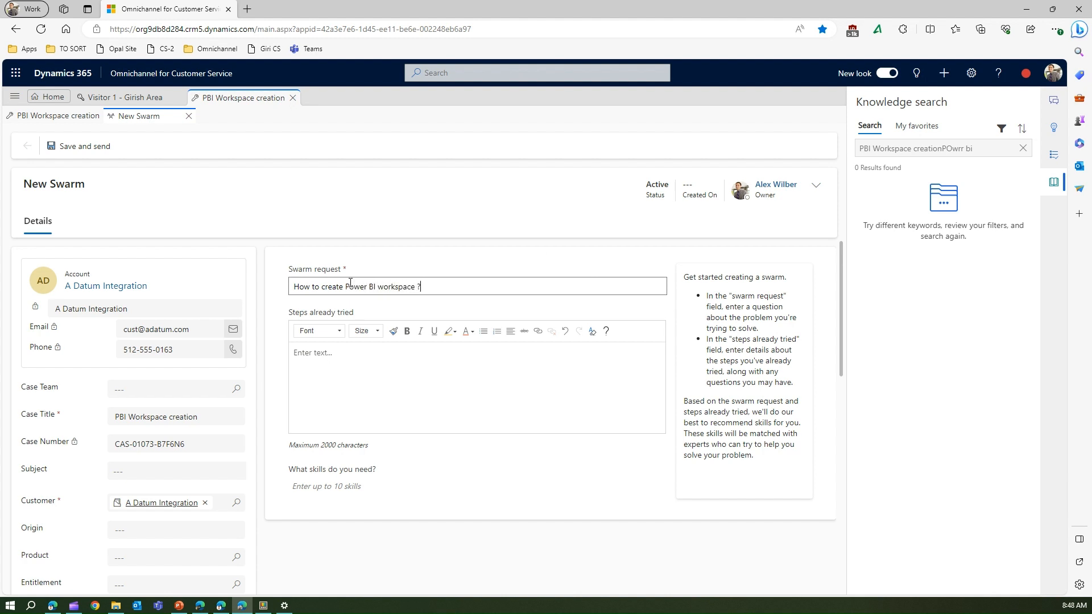
click(394, 376)
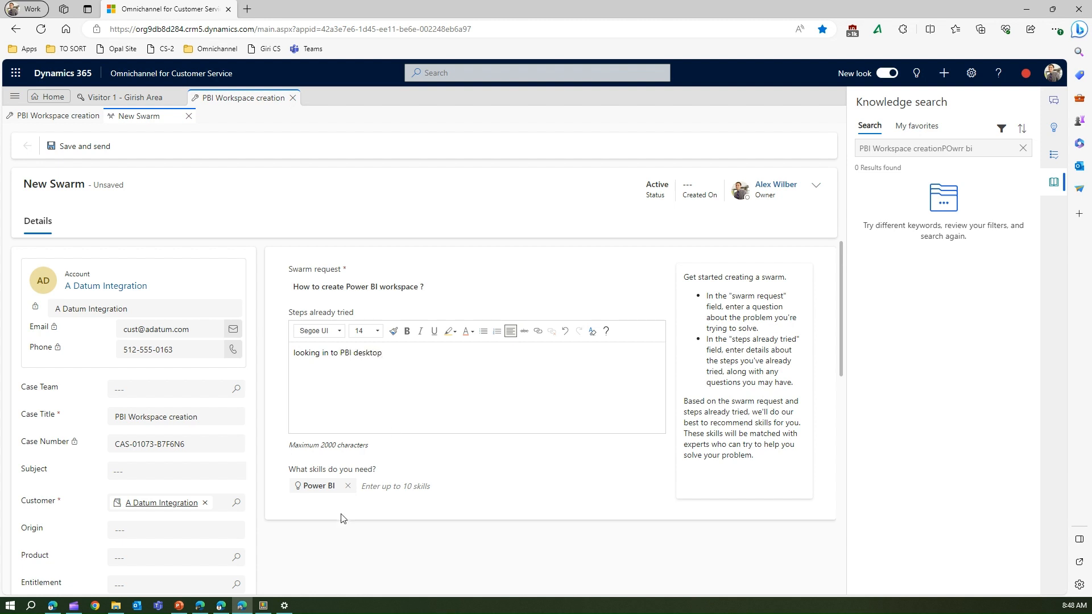
Step: Append 'Power Apps' to the end of the swarm request question
click(339, 492)
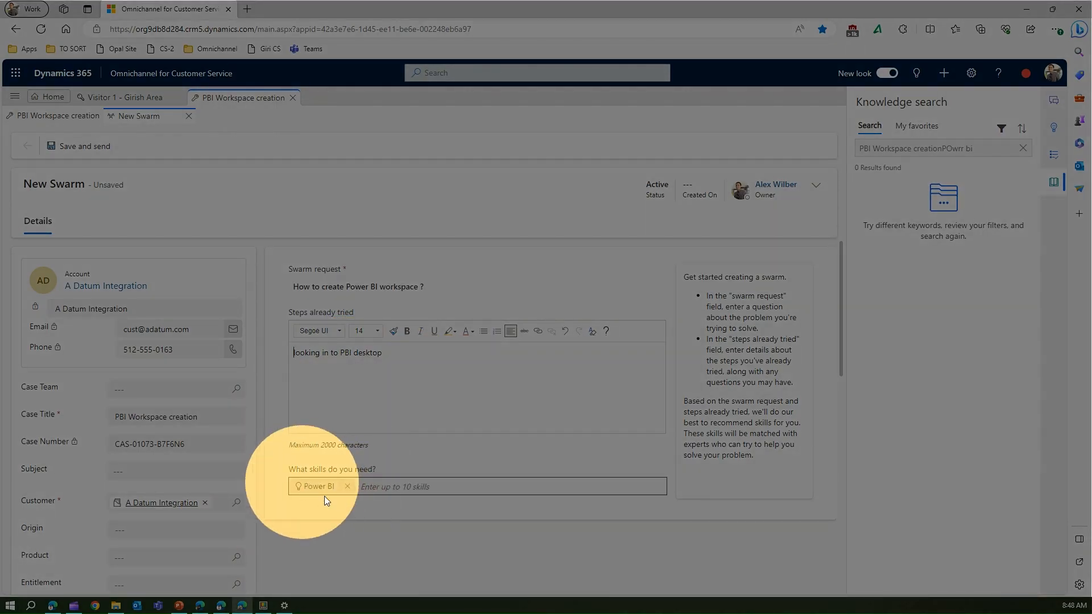
click(370, 287)
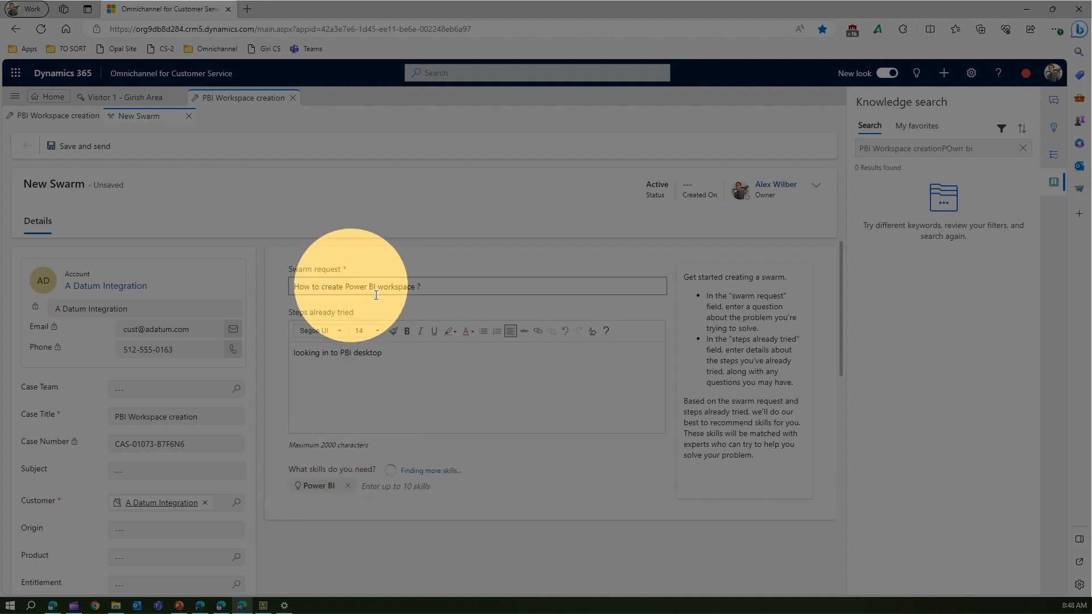
click(392, 487)
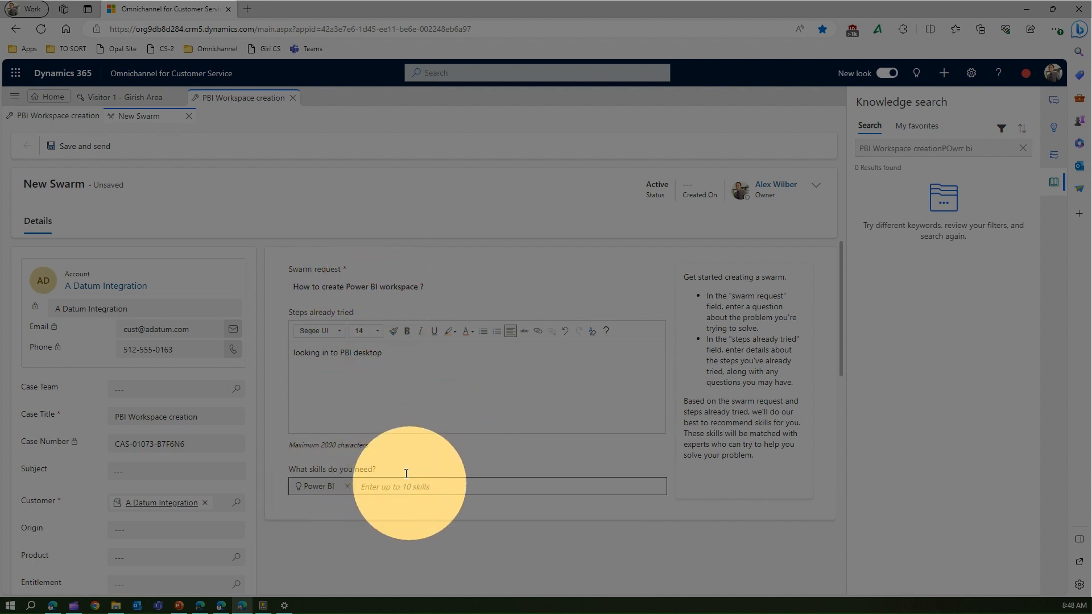
click(429, 293)
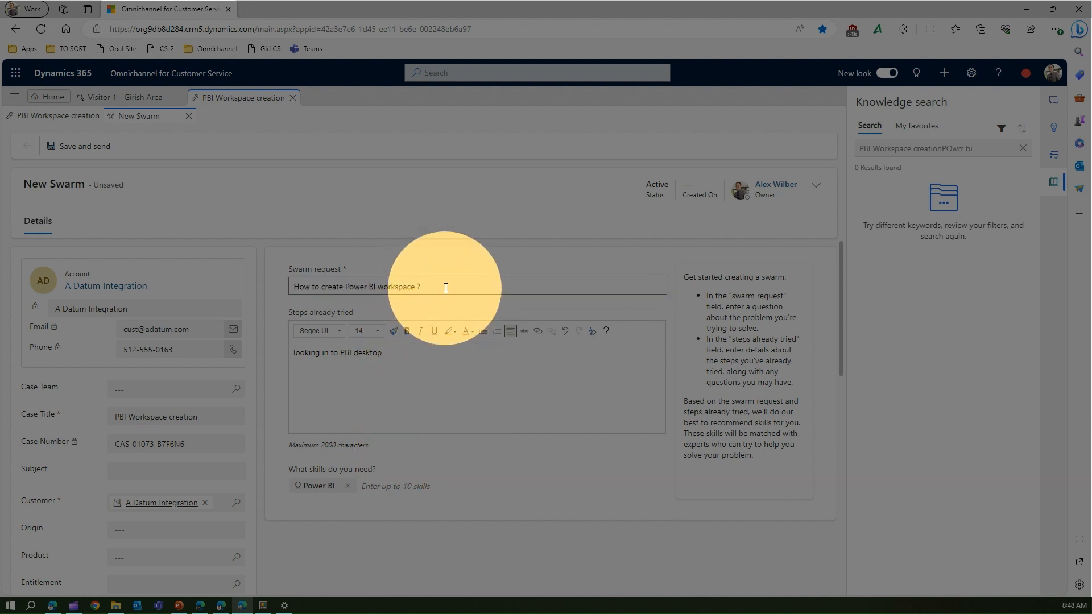
click(446, 288)
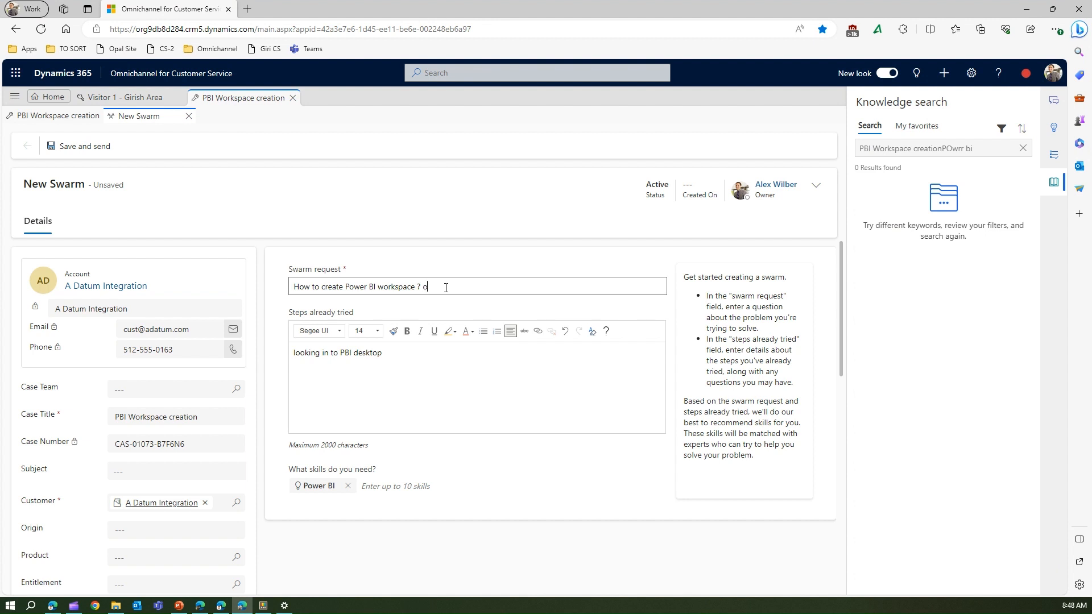
text(Power Apps)
click(411, 415)
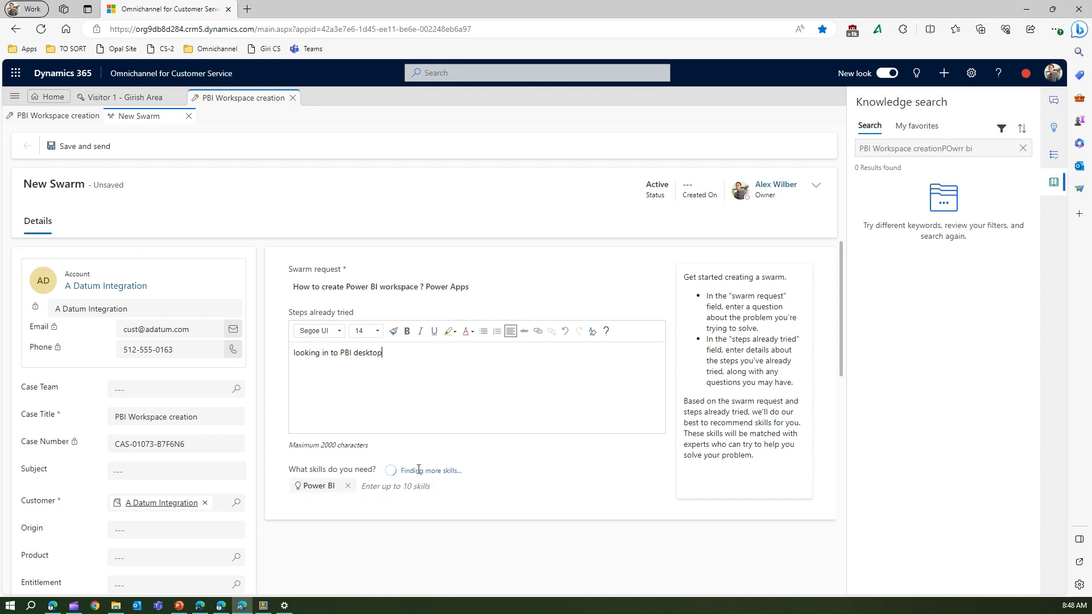
Step: Replace 'Apps' with 'Platform' so the swarm request ends with 'Power Platform'
click(403, 479)
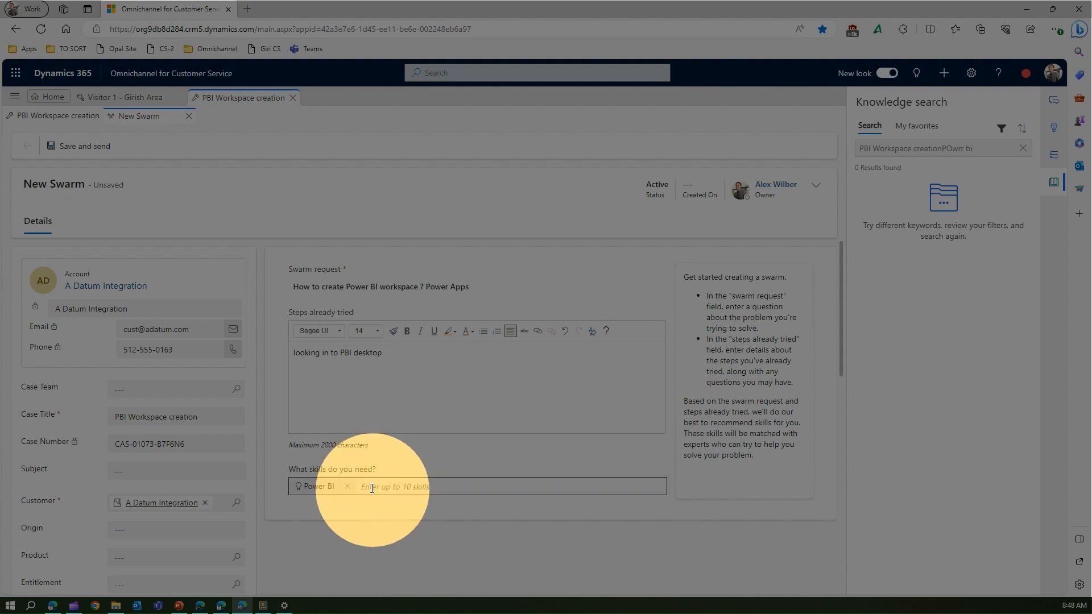
click(372, 488)
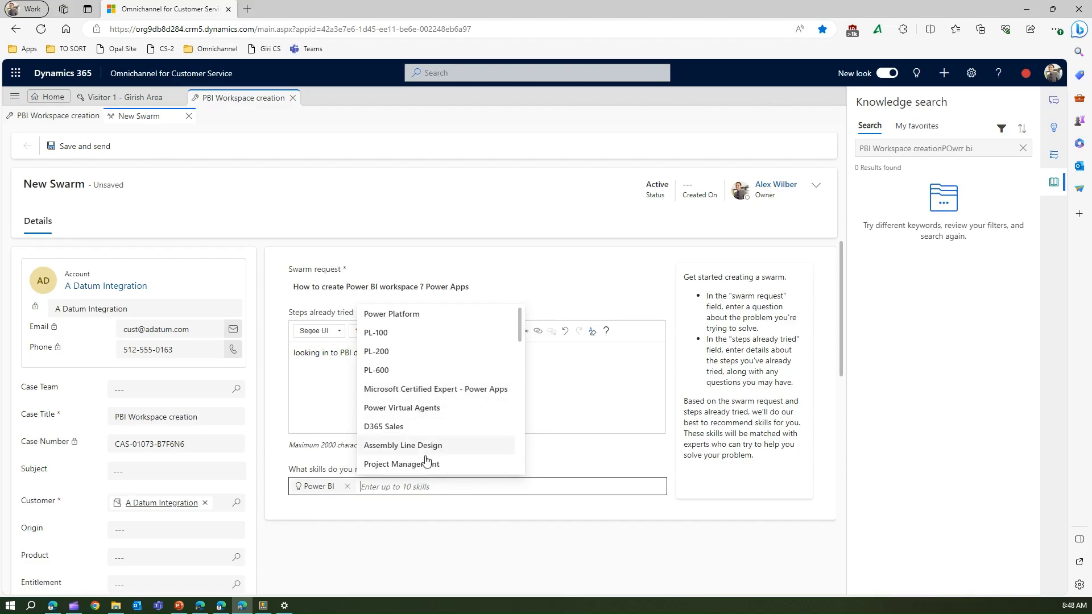
drag(520, 322, 520, 352)
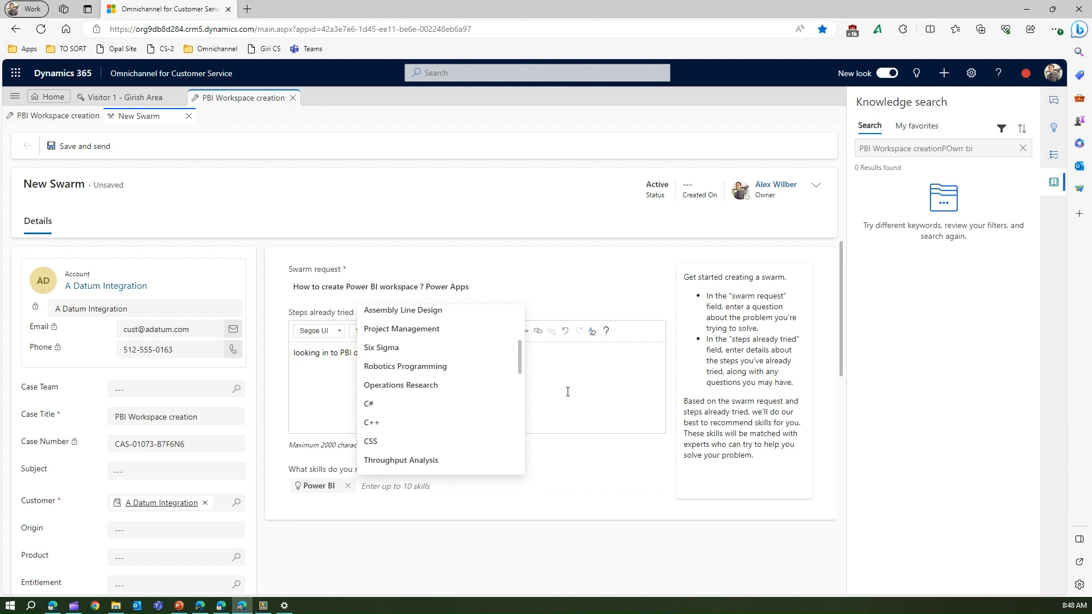
click(458, 287)
double_click(458, 287)
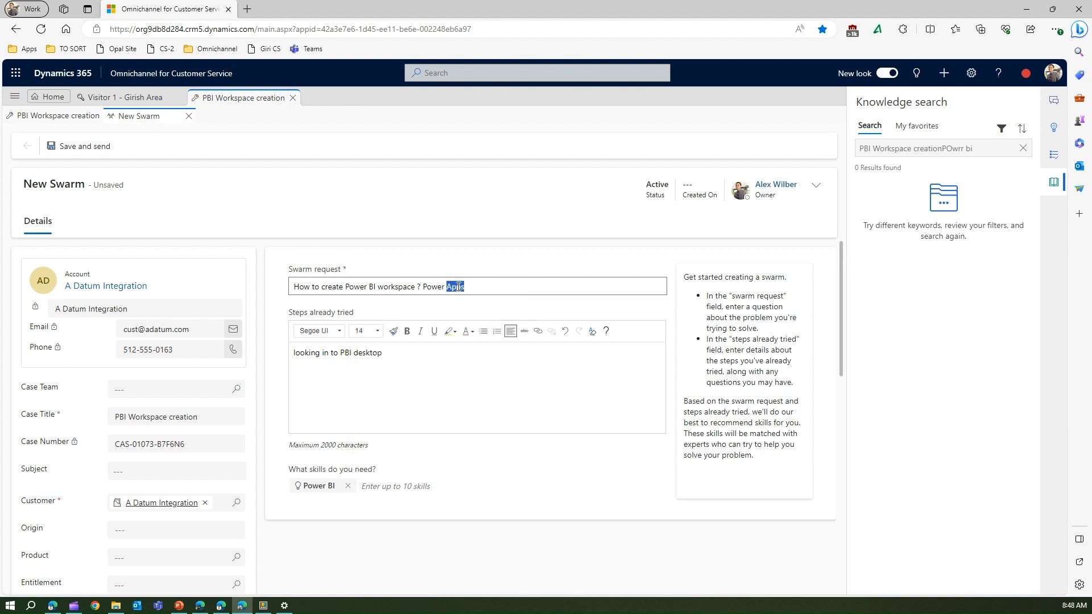
text(Platform)
click(462, 371)
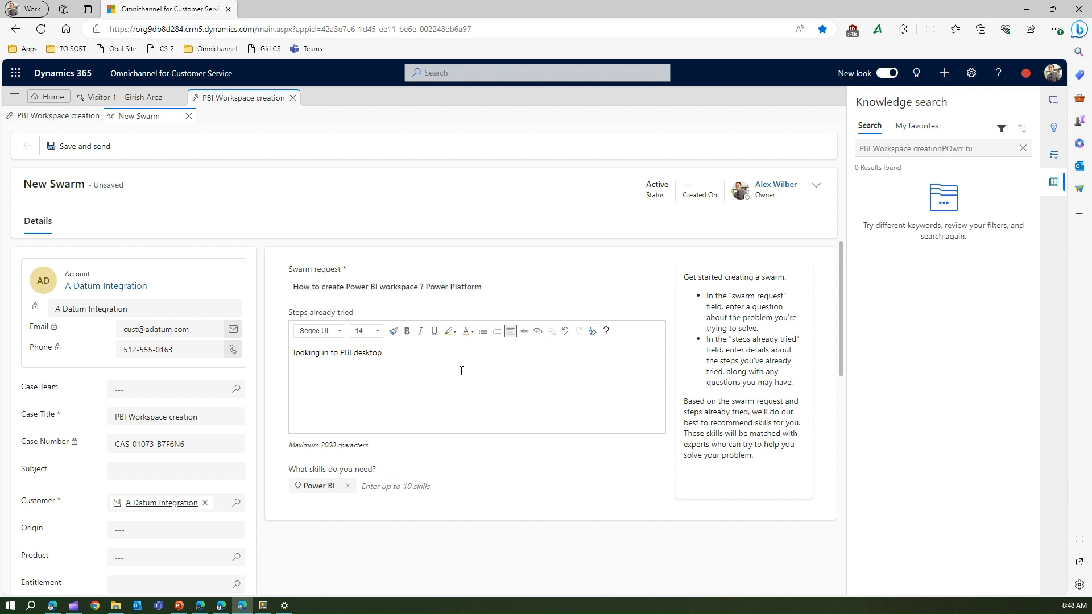
Step: Add Power Platform as a required skill alongside Power BI
click(409, 486)
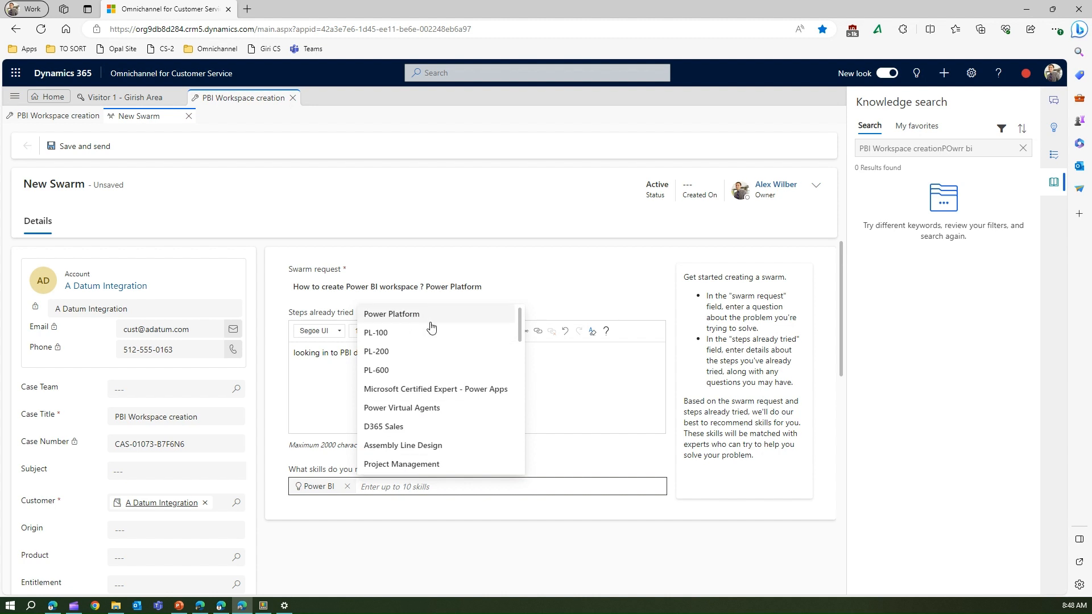
click(428, 318)
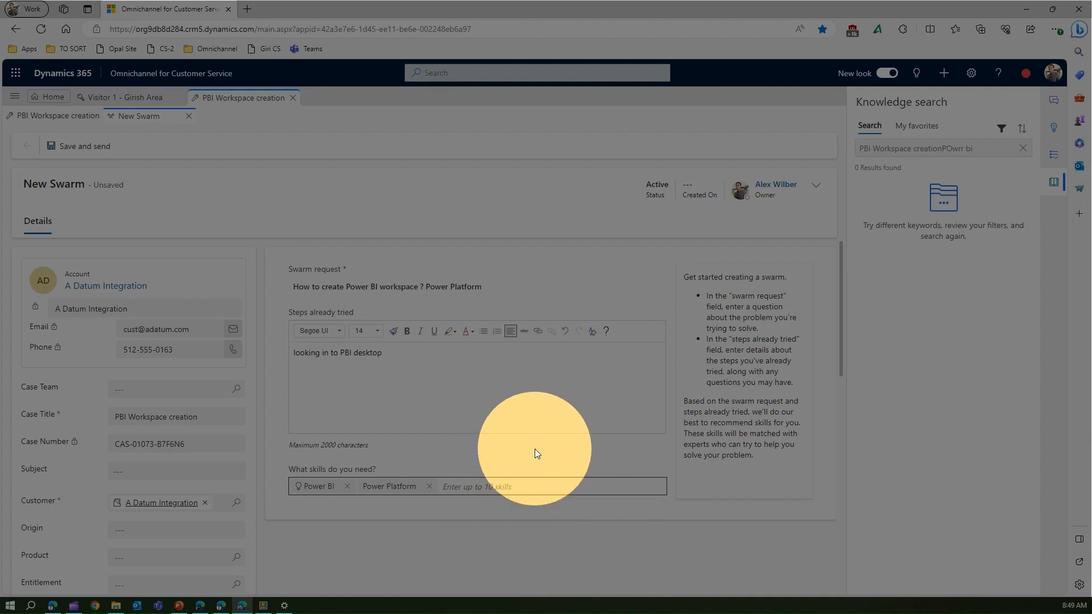
scroll(534, 449, down, 5)
scroll(534, 449, up, 5)
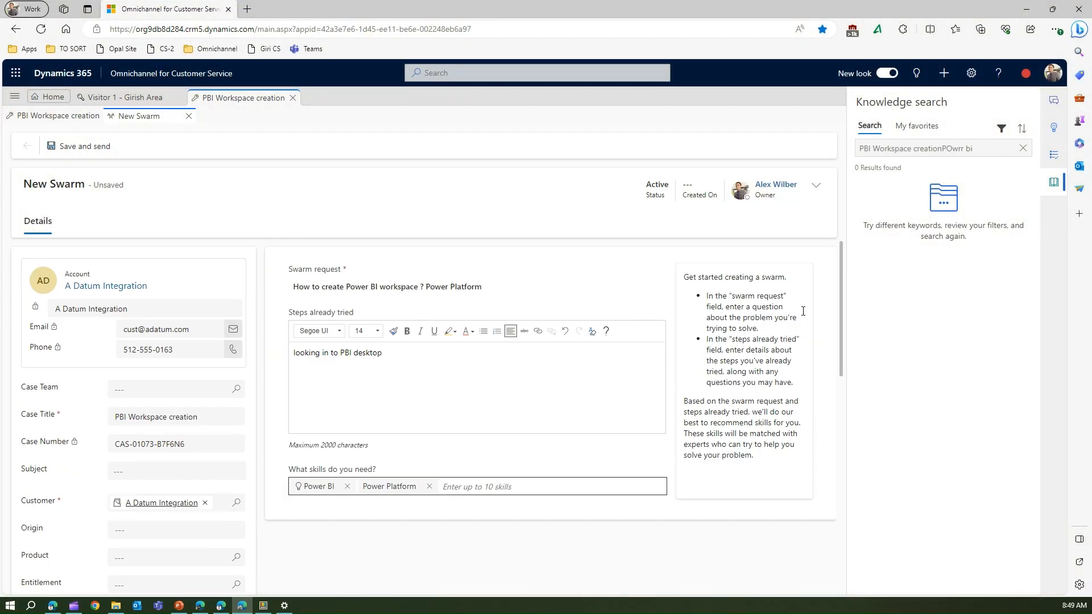
drag(841, 305, 885, 245)
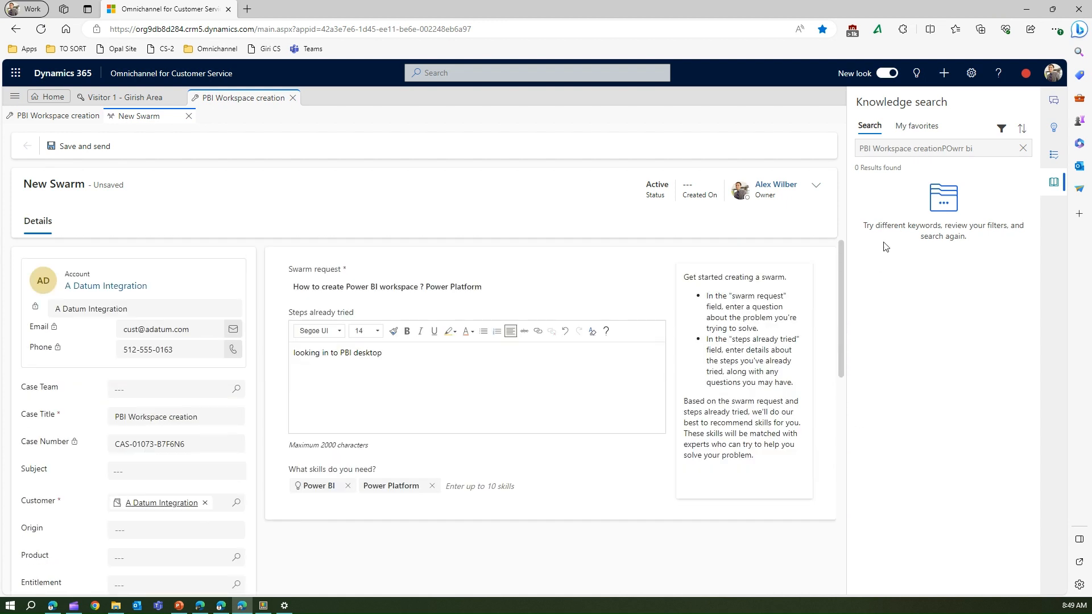
Step: Save and send the swarm, then load Microsoft Teams in a new browser tab
click(70, 147)
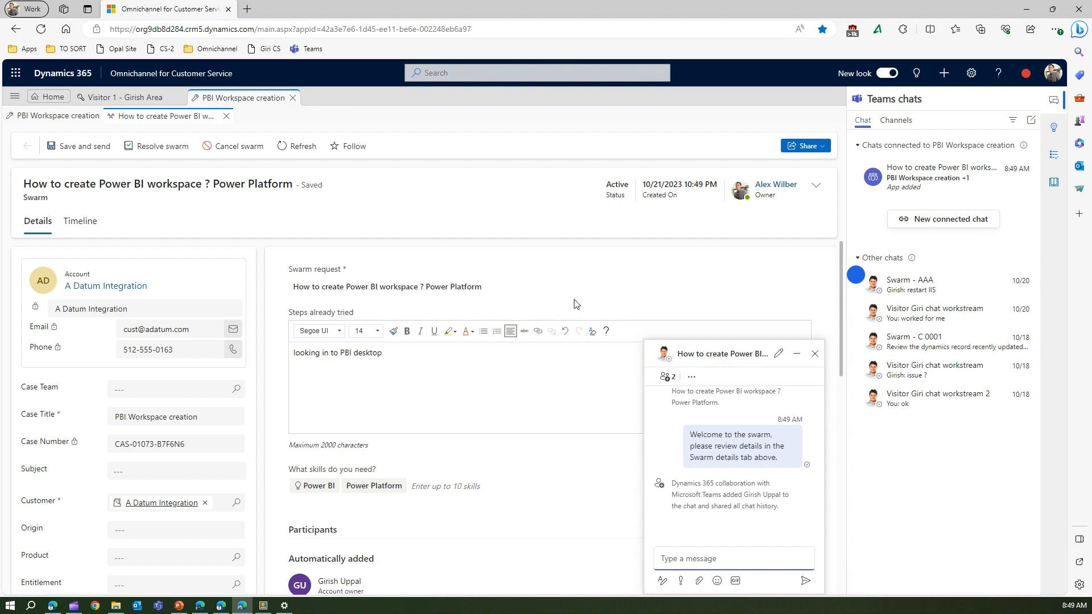
click(247, 9)
click(302, 49)
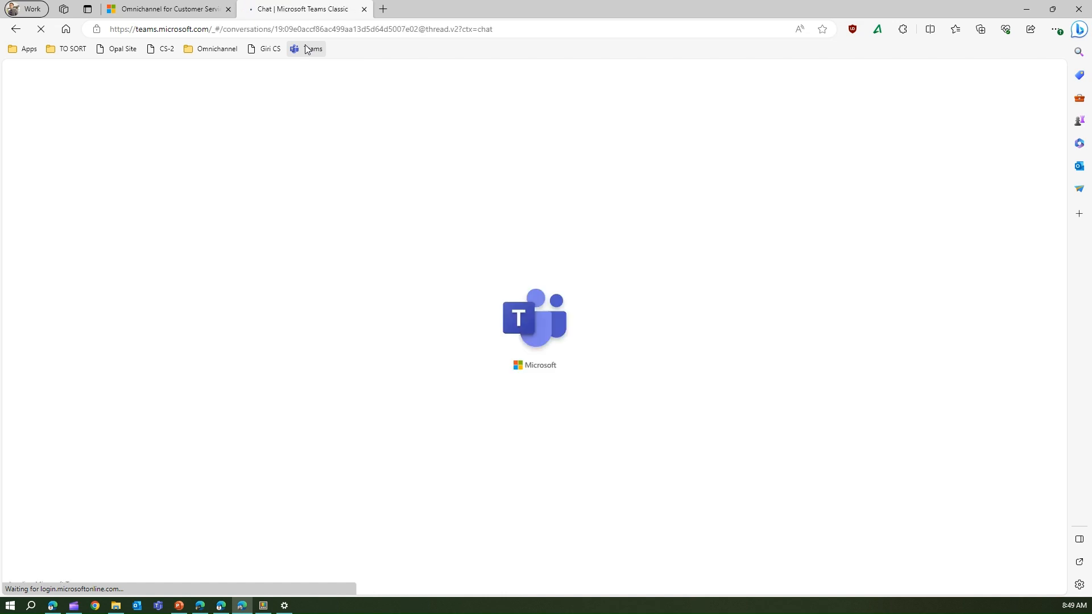
Step: View the 'How to create Power BI workspace' chat in Teams, then go to the expert's Ongoing Conversations dashboard
click(157, 7)
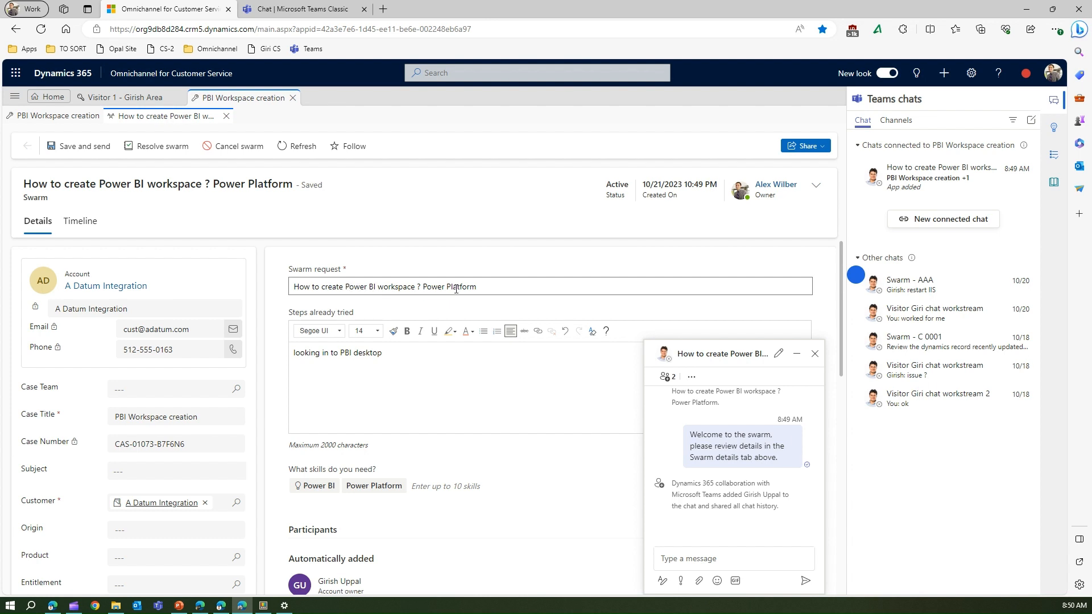
click(302, 9)
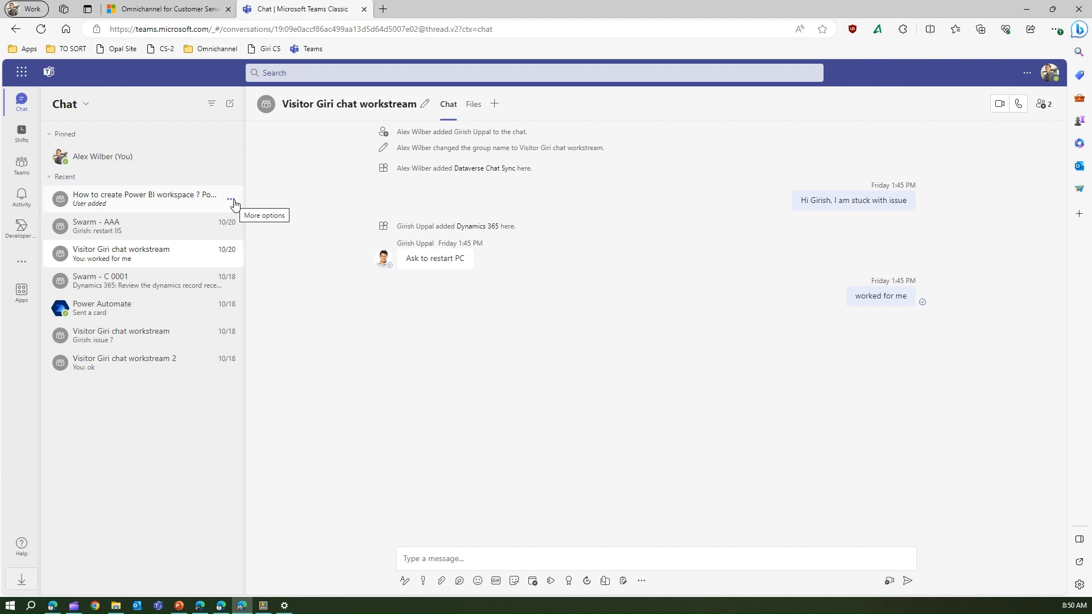
click(121, 200)
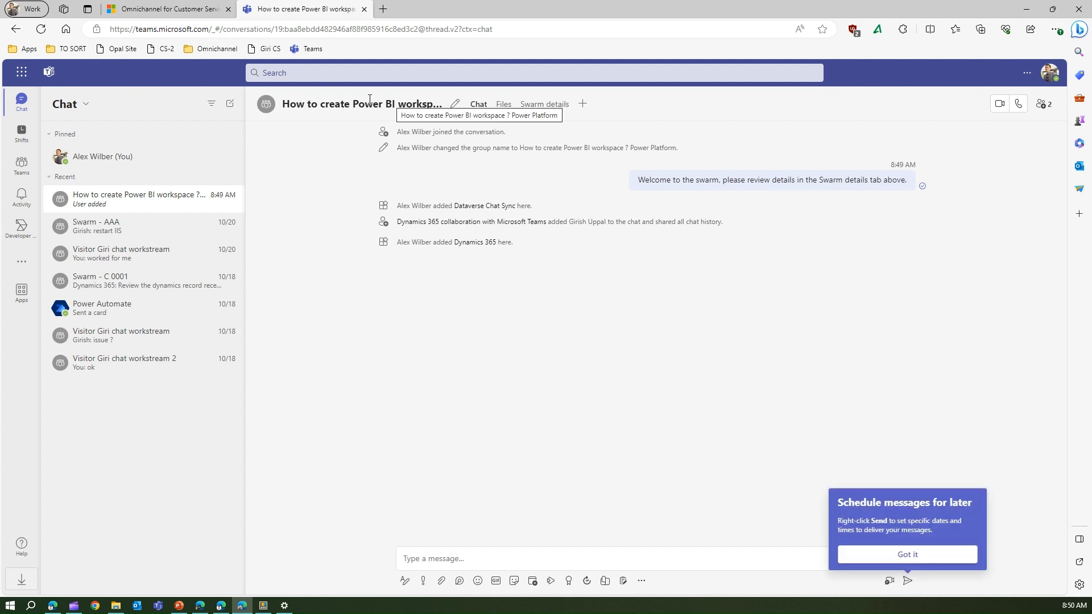
click(956, 559)
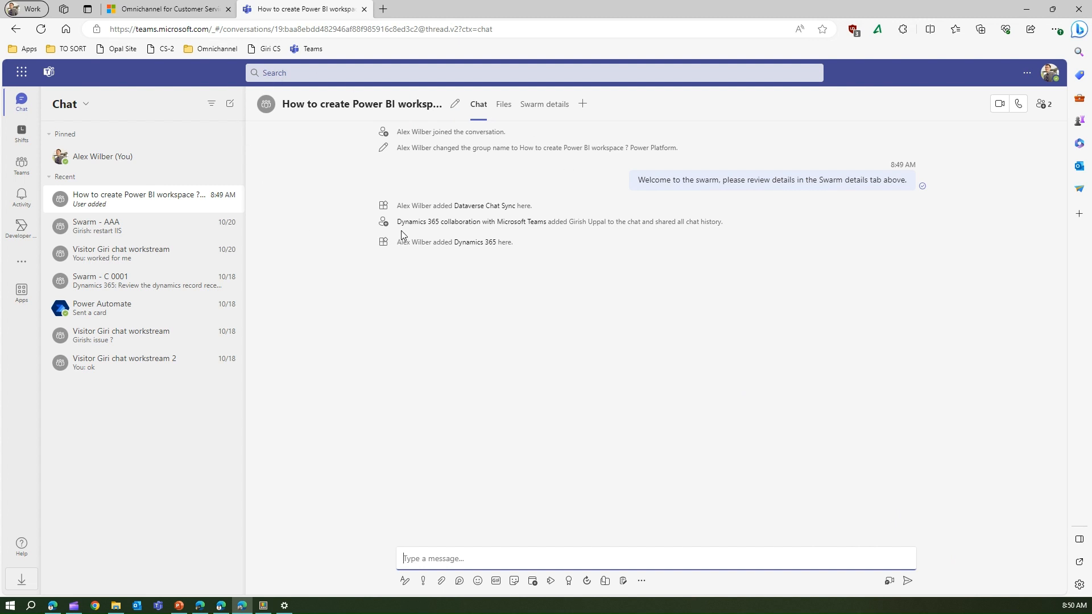
click(409, 313)
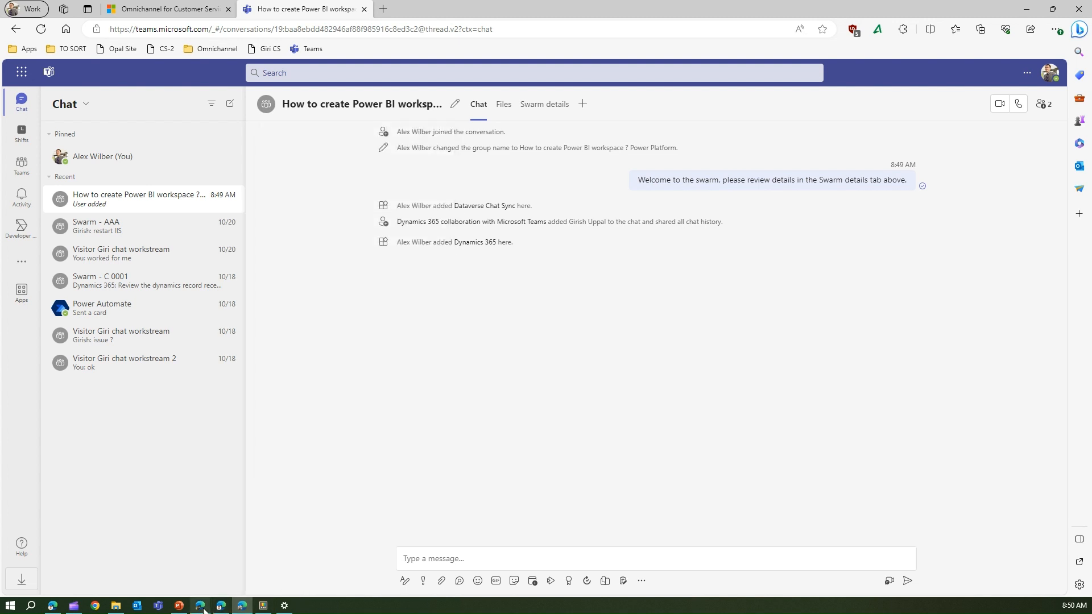
click(221, 607)
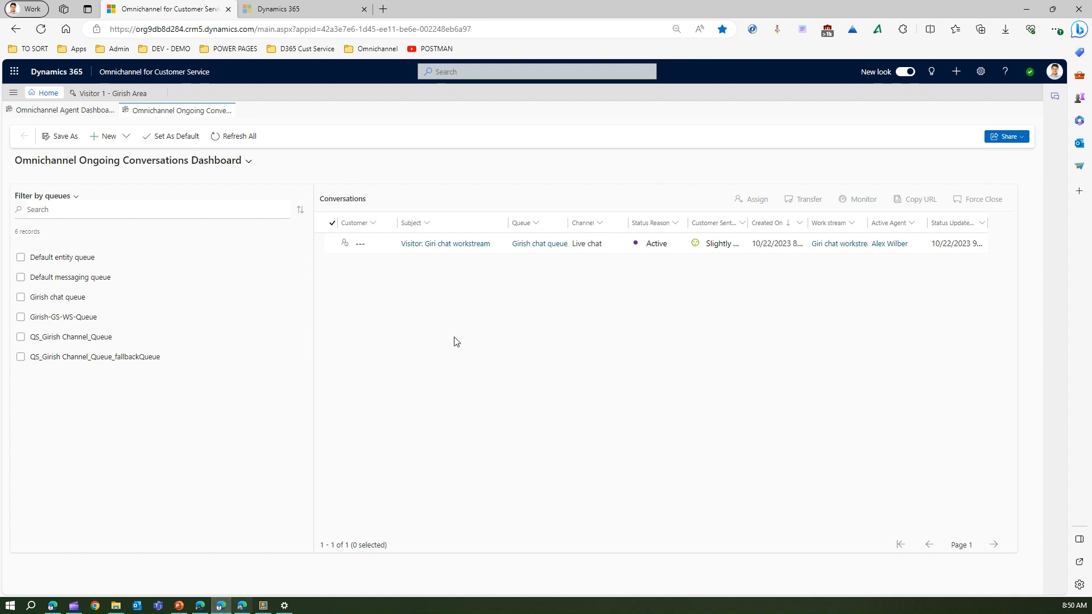
Step: Load Teams from the Apps bookmarks in a new tab and bring up the expert's 'Swarm - AAA' chat
click(383, 10)
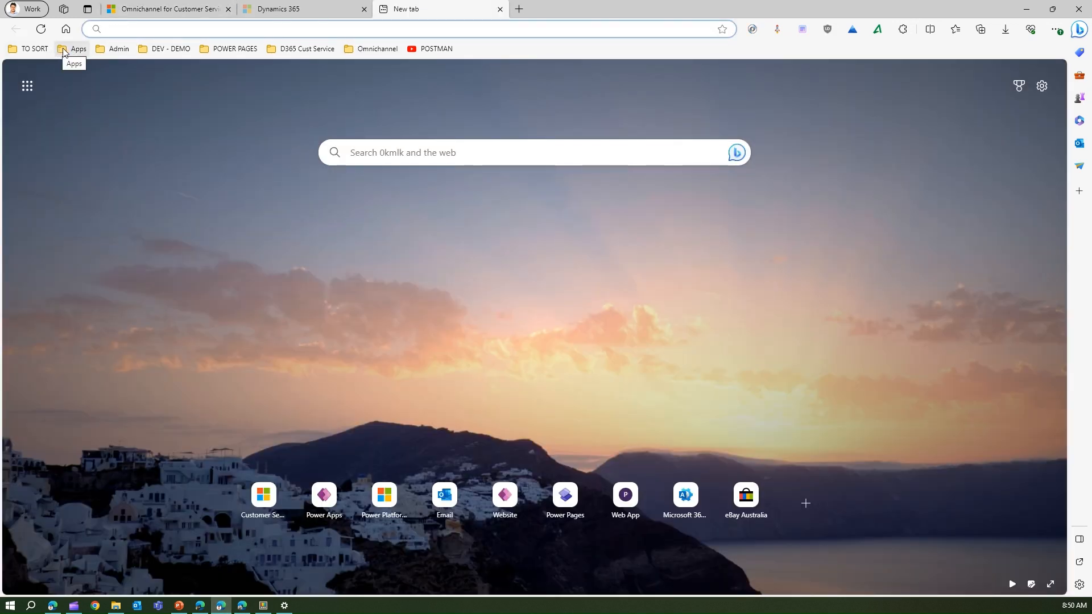
click(73, 49)
click(85, 196)
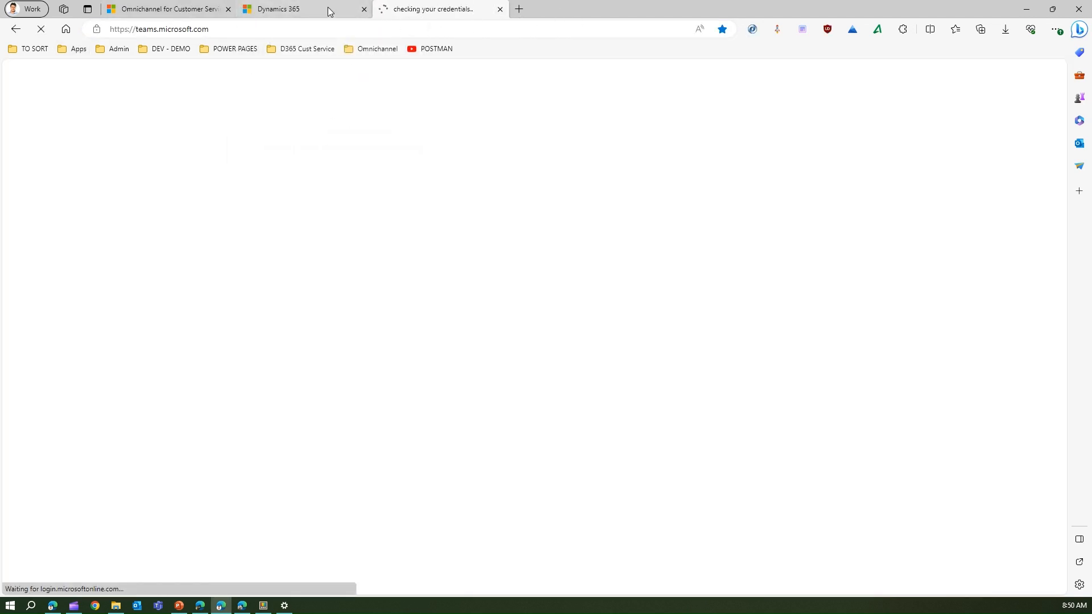
click(314, 8)
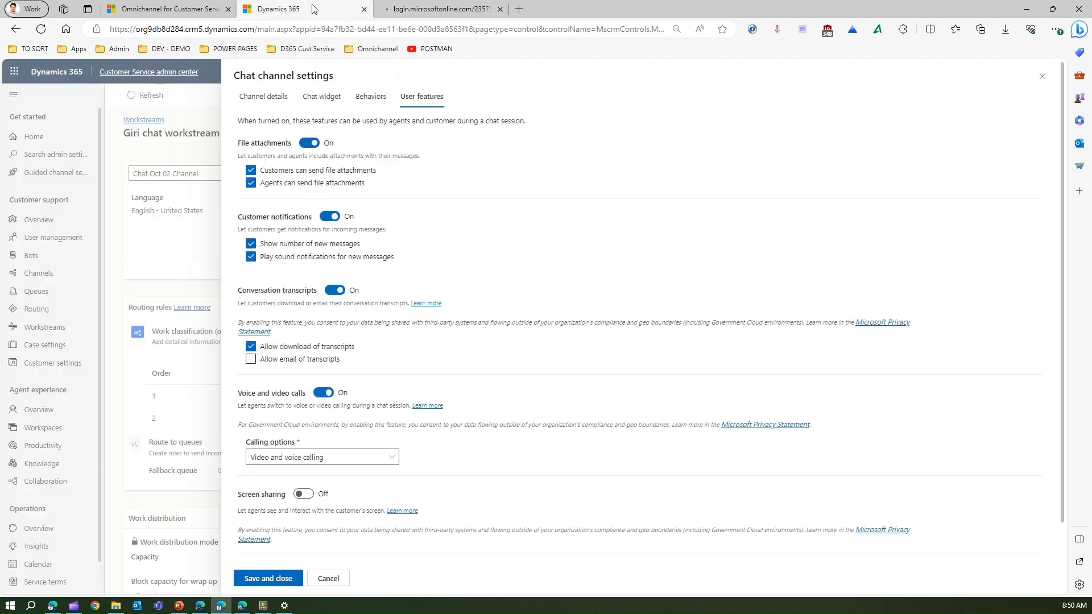
click(431, 8)
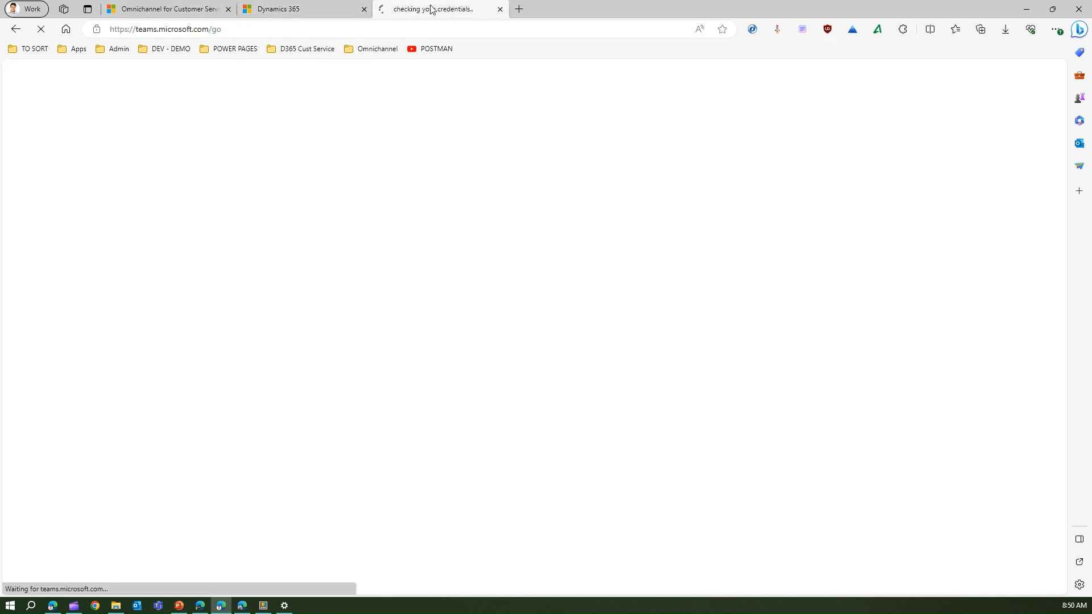
click(169, 10)
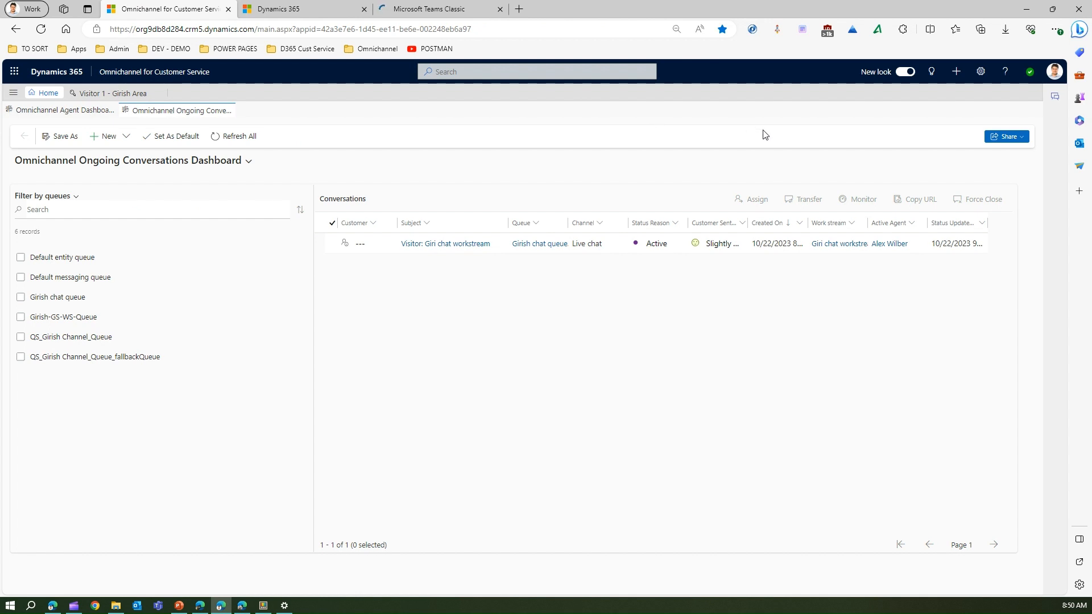
click(1056, 99)
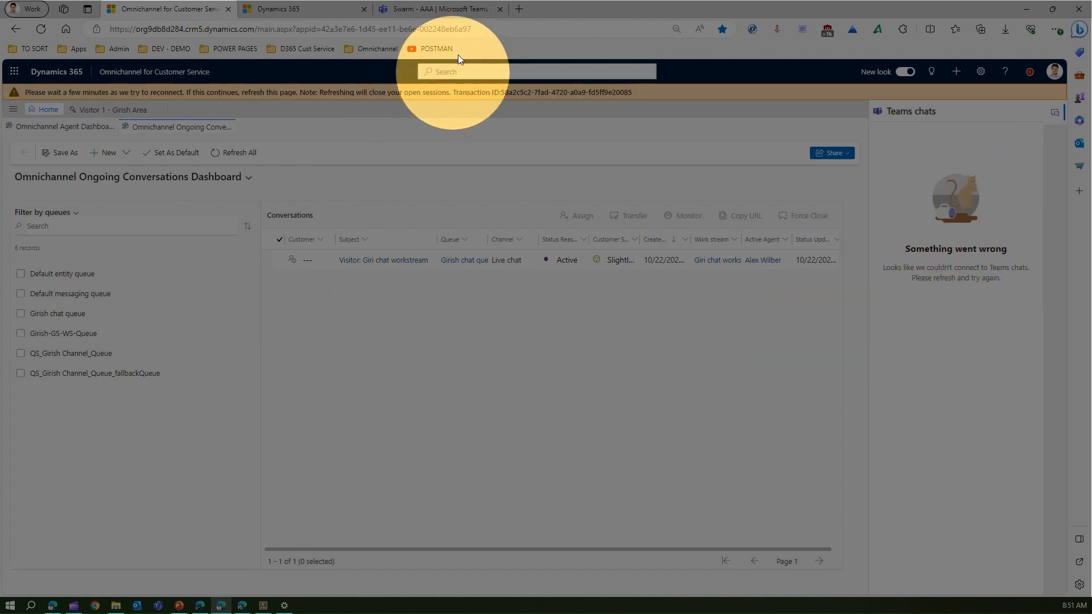
click(444, 11)
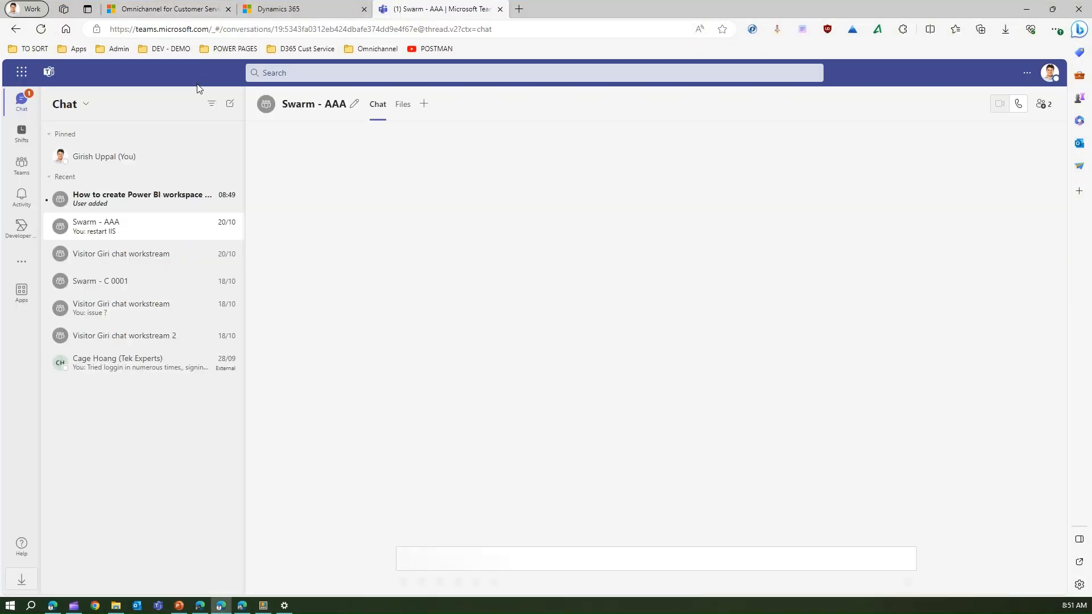
Step: Post 'Go to PBI cloud and create a workspace (not a personal one)' in the workspace swarm chat
click(161, 199)
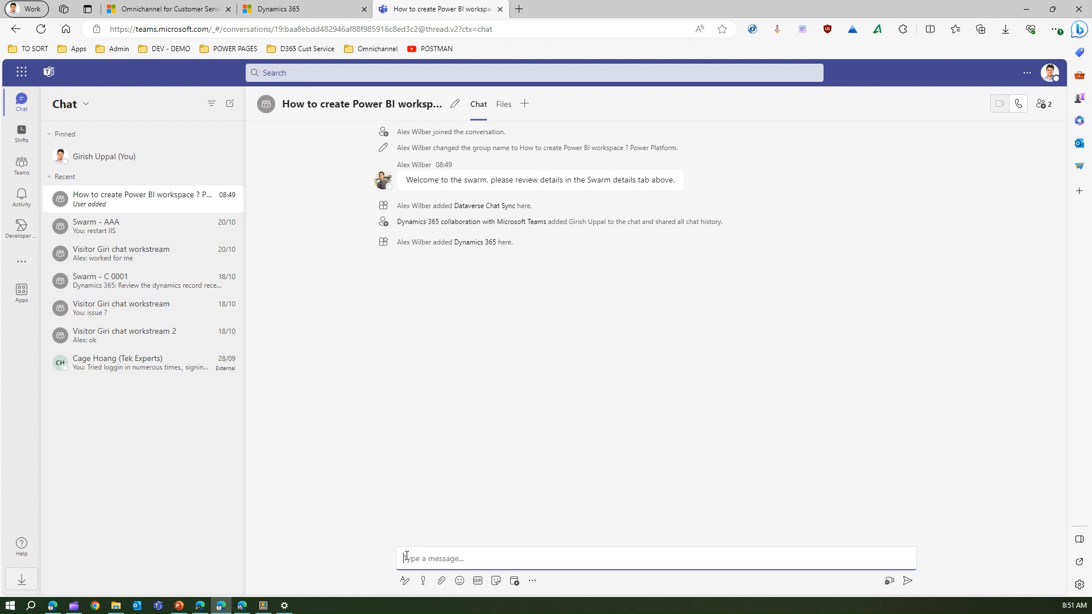
text(Go to )
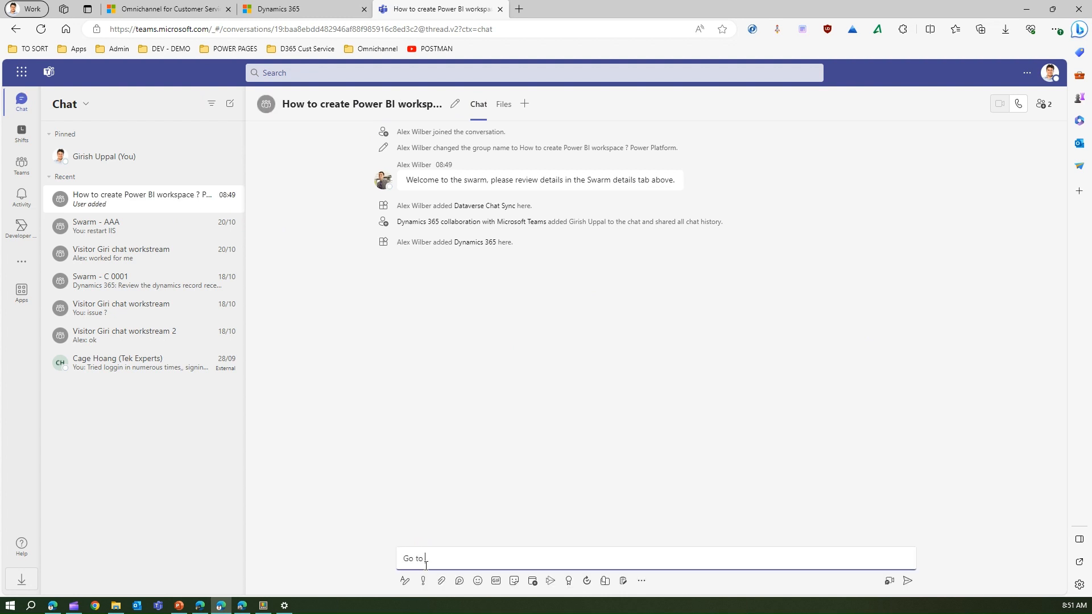
text(PBI)
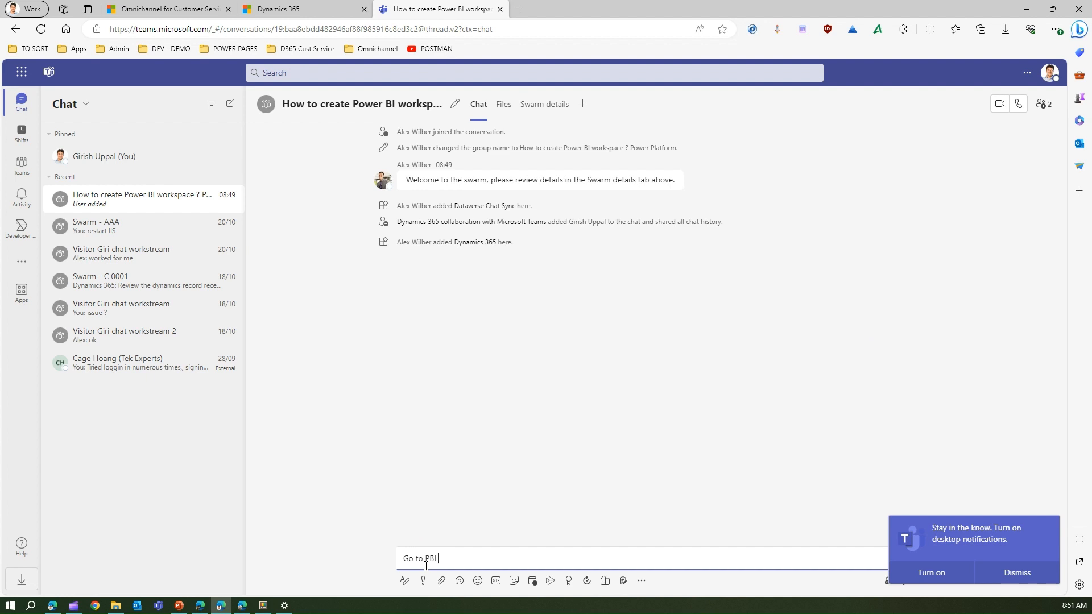
text( cloud and create a workspace (no)
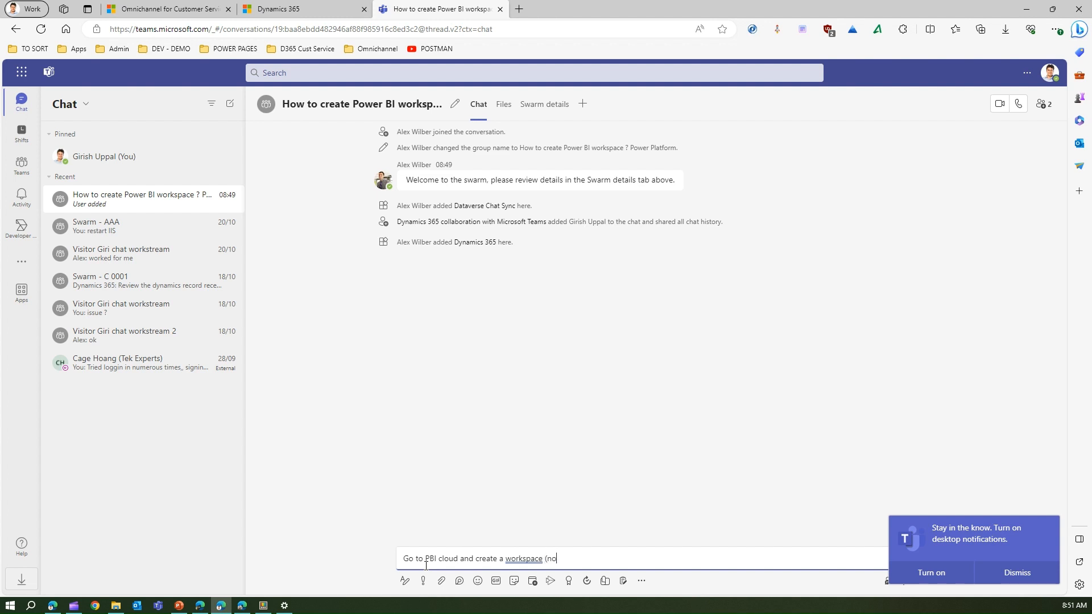
text(t a pr)
text(sonb)
key(BackSpace)
key(BackSpace)
text(al one))
key(Return)
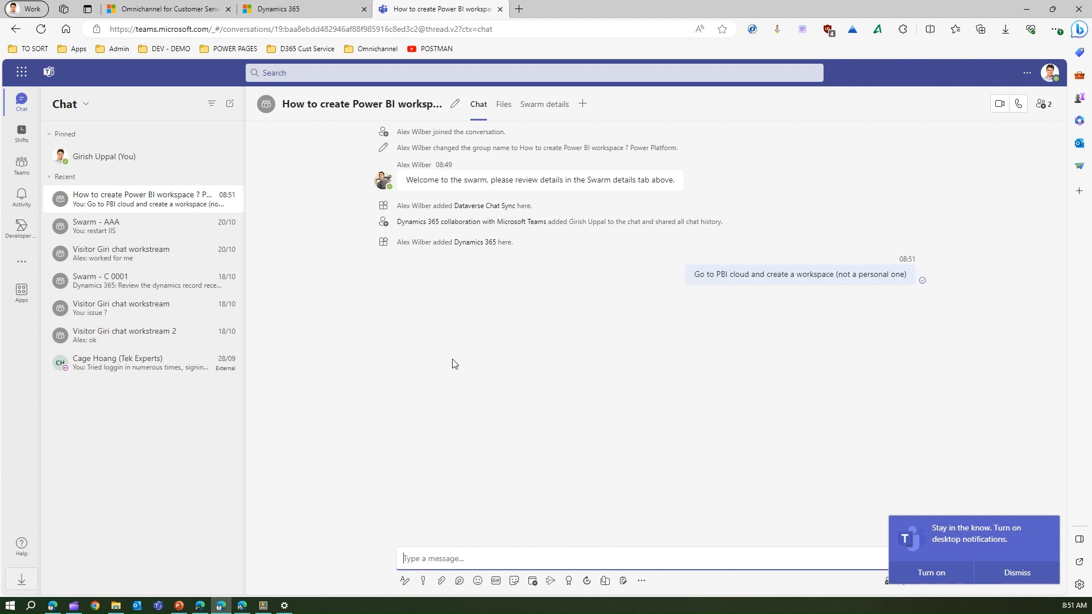
click(242, 606)
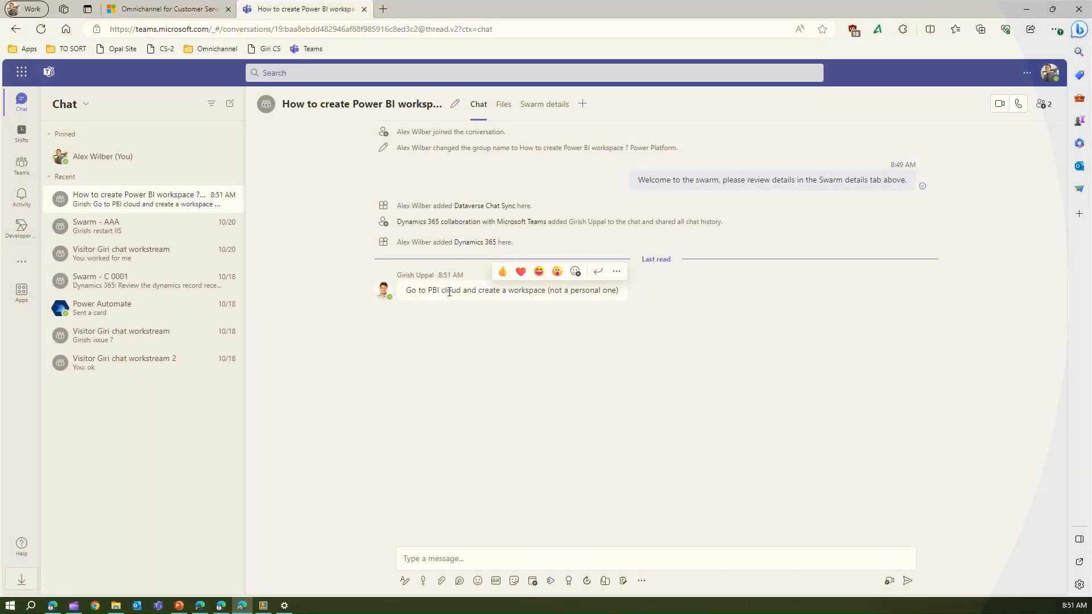
Step: Select the expert's workspace advice in the agent's chat and return to the Omnichannel swarm record
triple_click(450, 295)
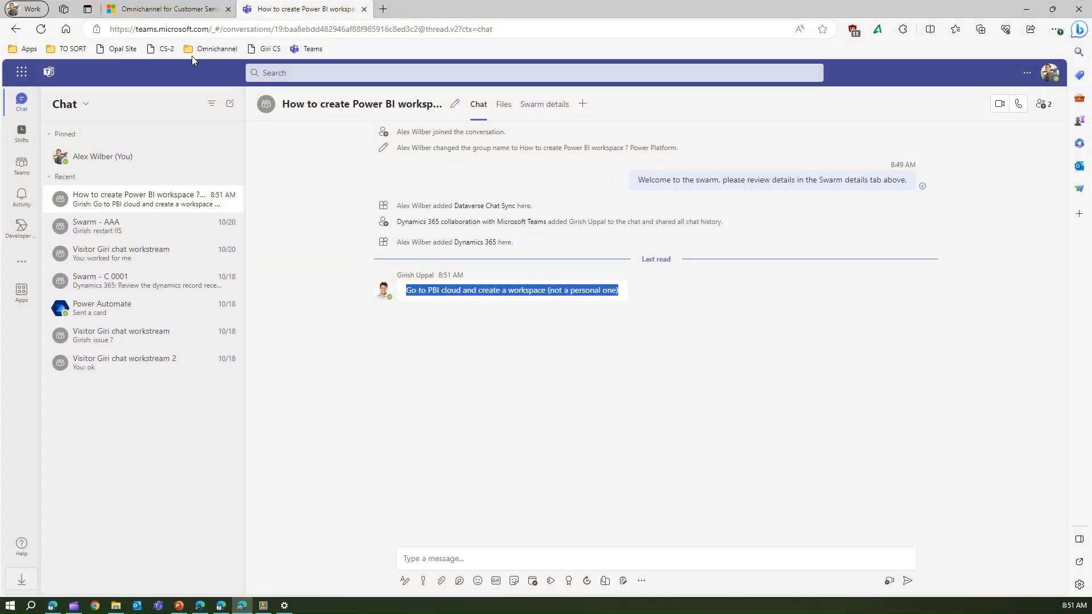
click(165, 9)
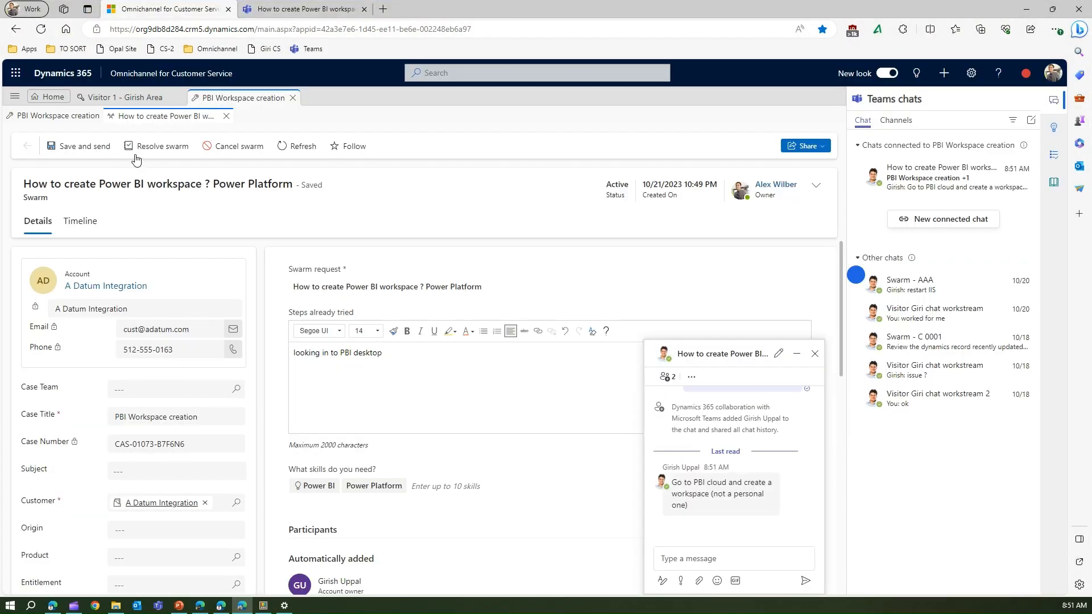
Step: Move through the PBI Workspace creation and swarm subtabs to the Visitor 1 chat session
click(62, 117)
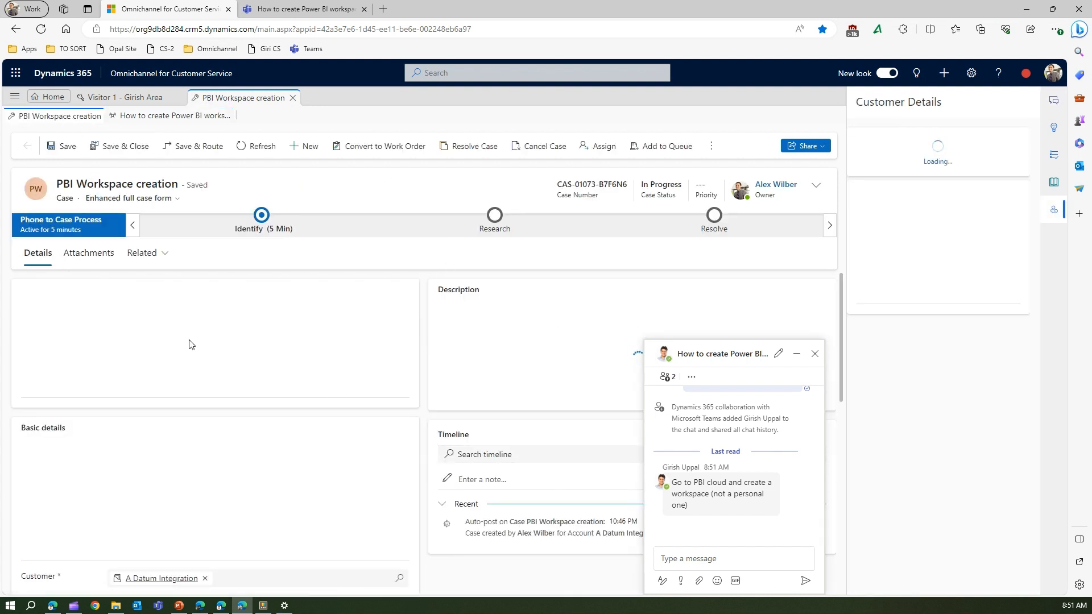
click(159, 119)
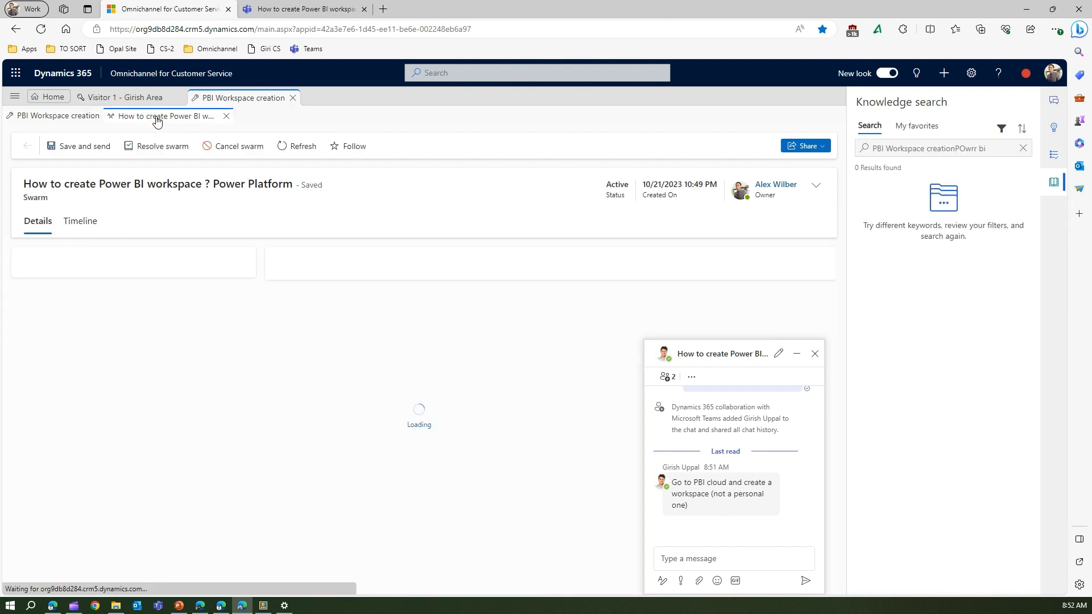
click(128, 99)
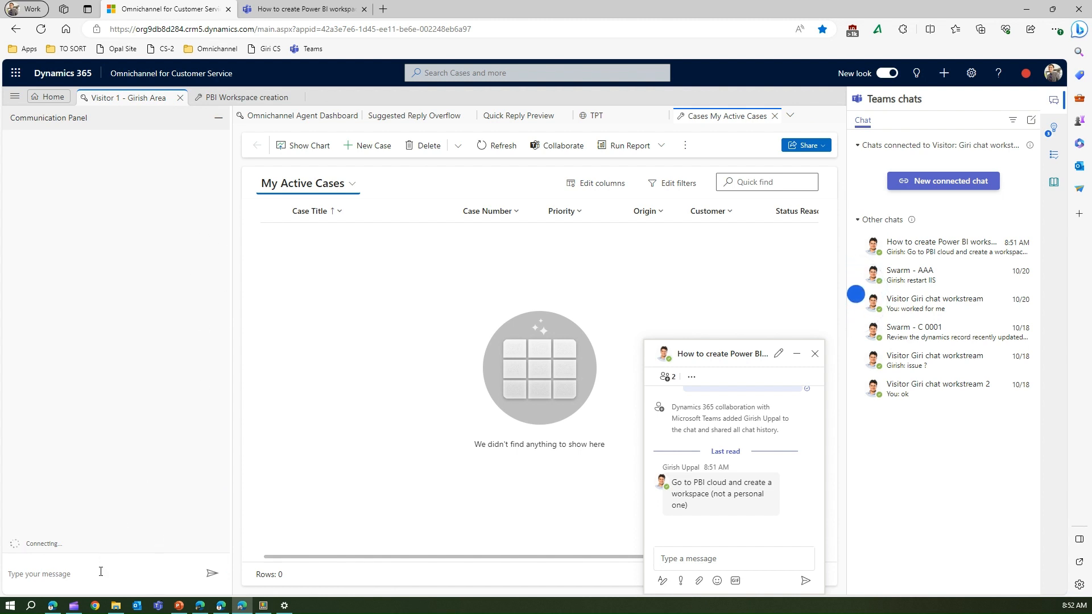
Step: Send 'hi' from the customer's Let's chat window
click(198, 606)
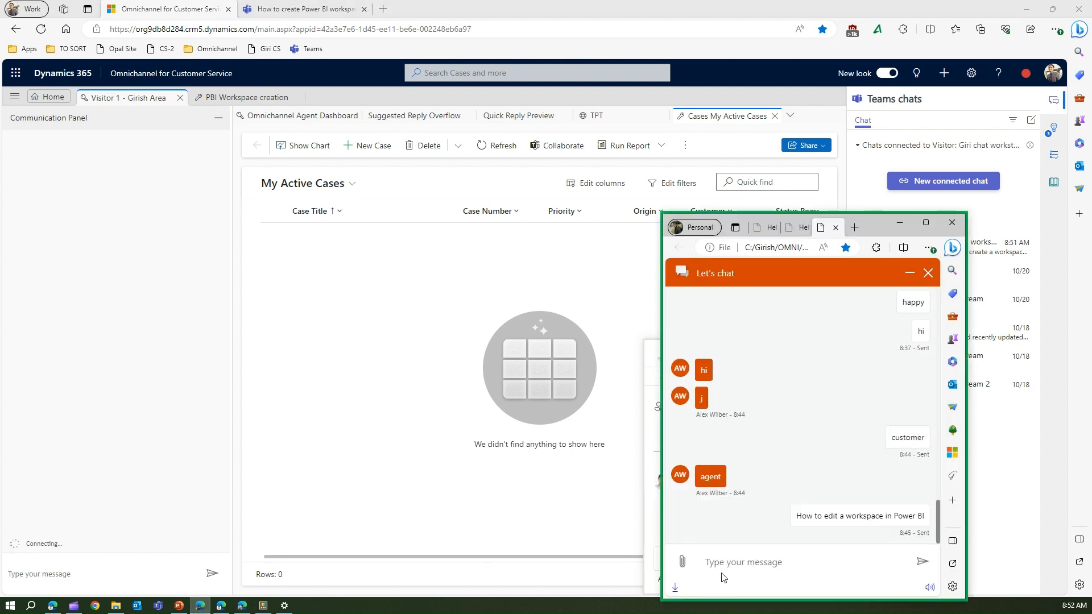
text(hi)
key(Return)
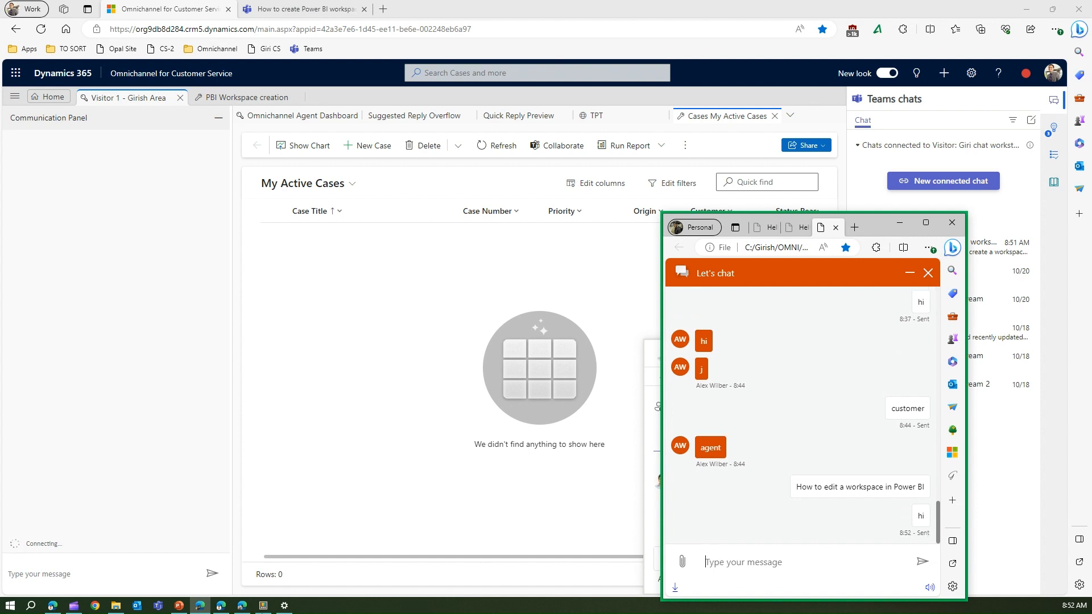
Step: Paste the expert's advice into the agent's reply and return to the PBI Workspace creation session
click(108, 574)
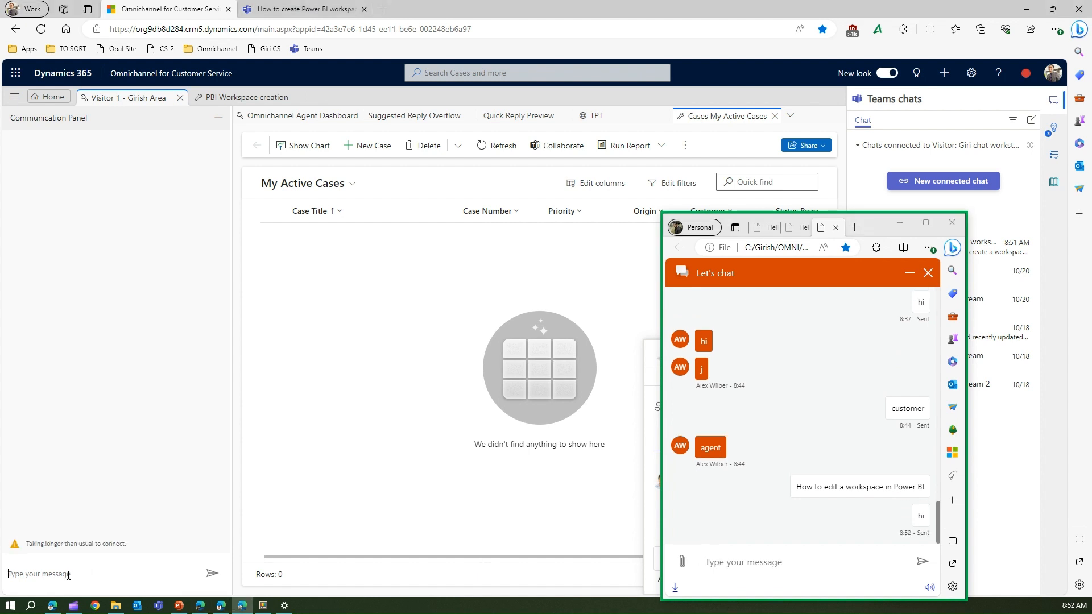
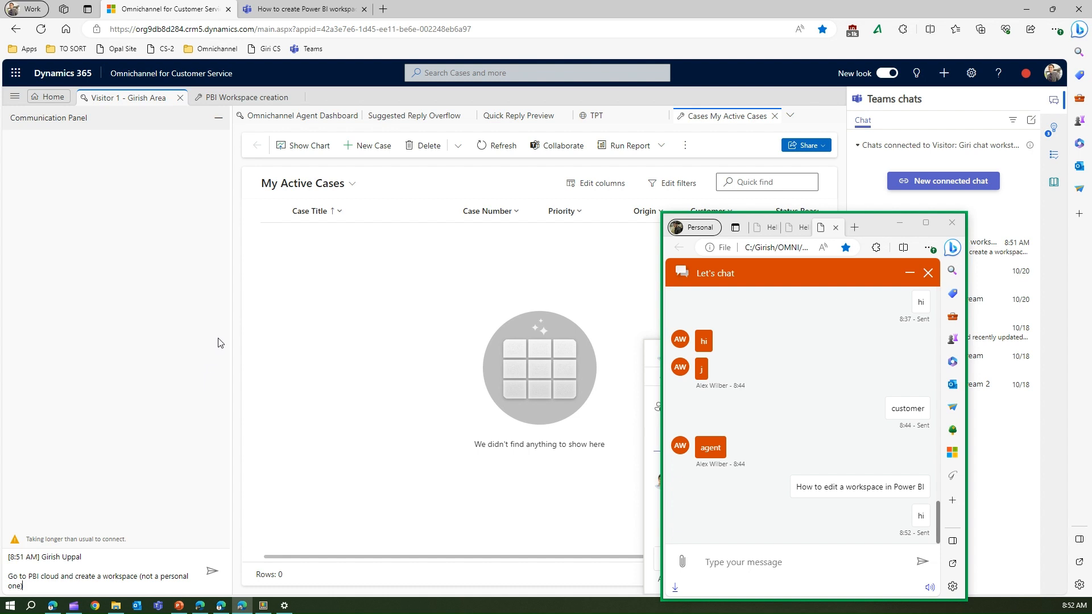
click(227, 98)
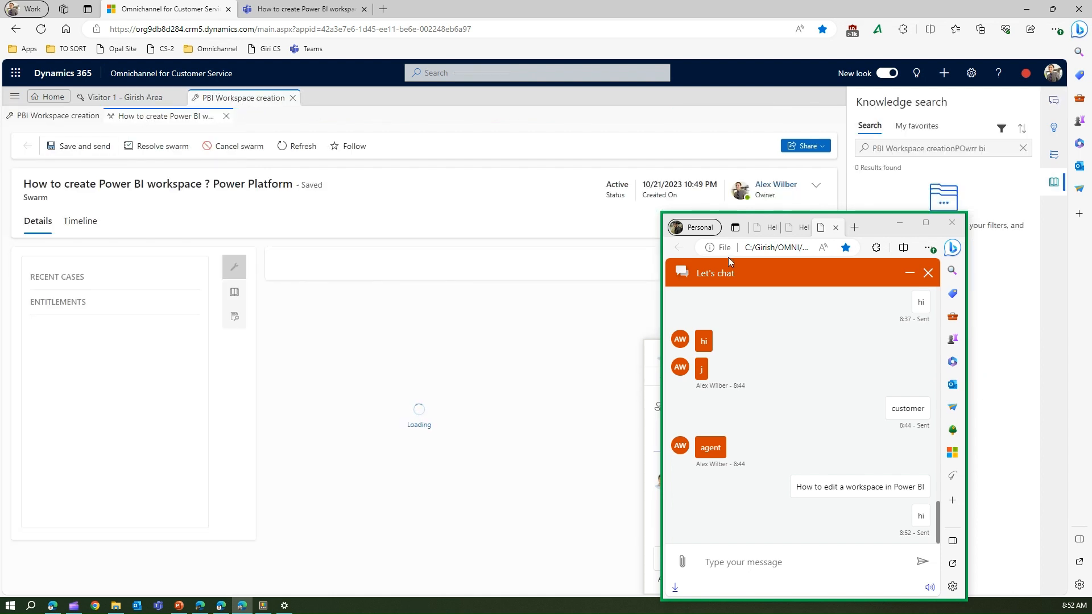
Step: Send 'ok all sorted' in the swarm chat
drag(879, 223, 1057, 145)
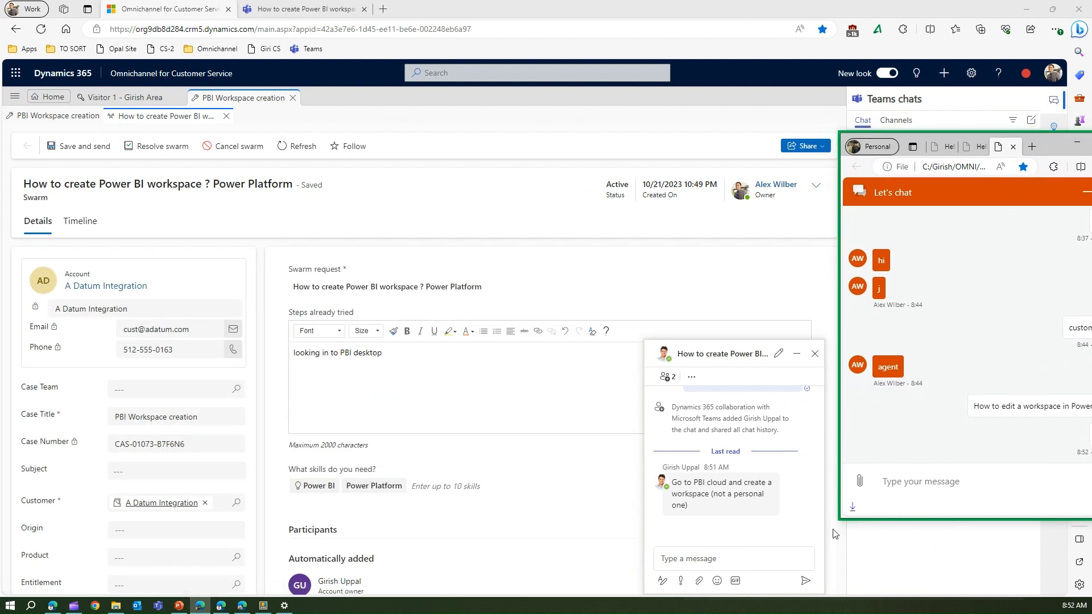
click(753, 561)
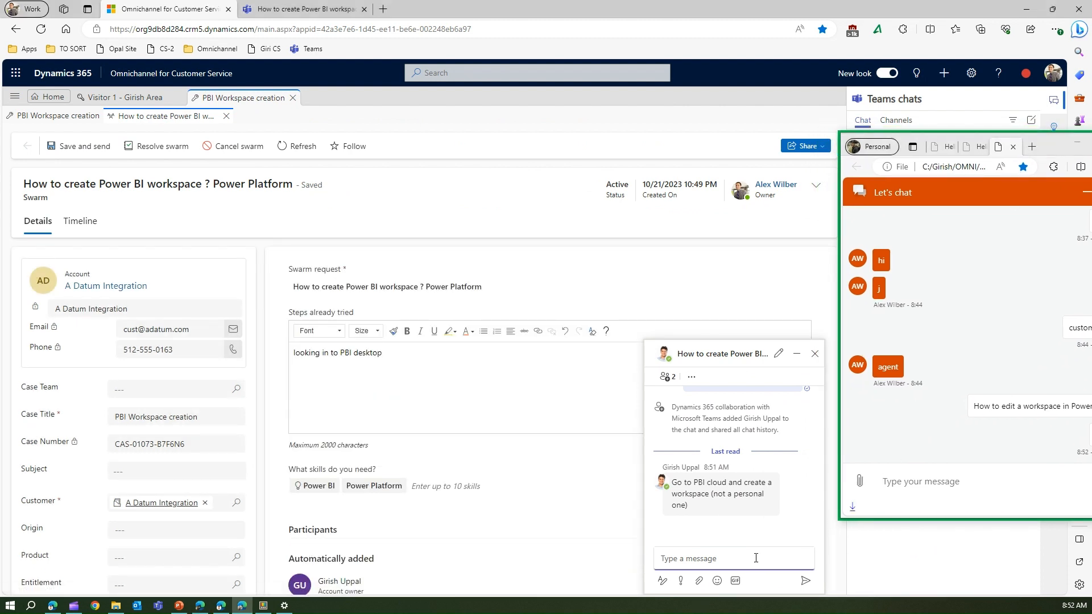
text(ok all sorted)
key(Return)
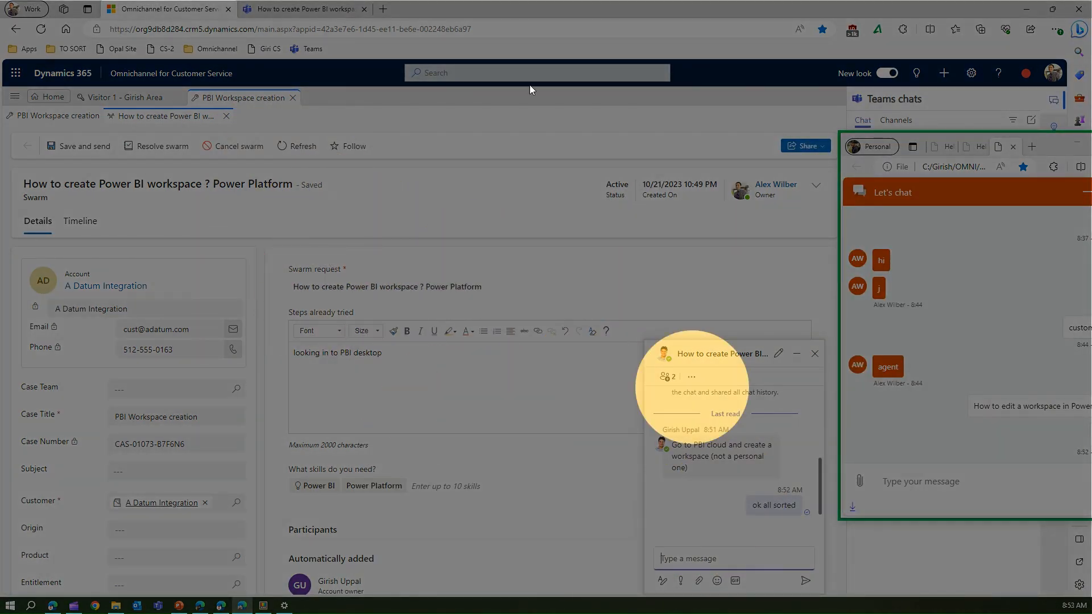
Step: Review the swarm conversation in Teams, then return to the swarm record with its chat minimized
click(316, 8)
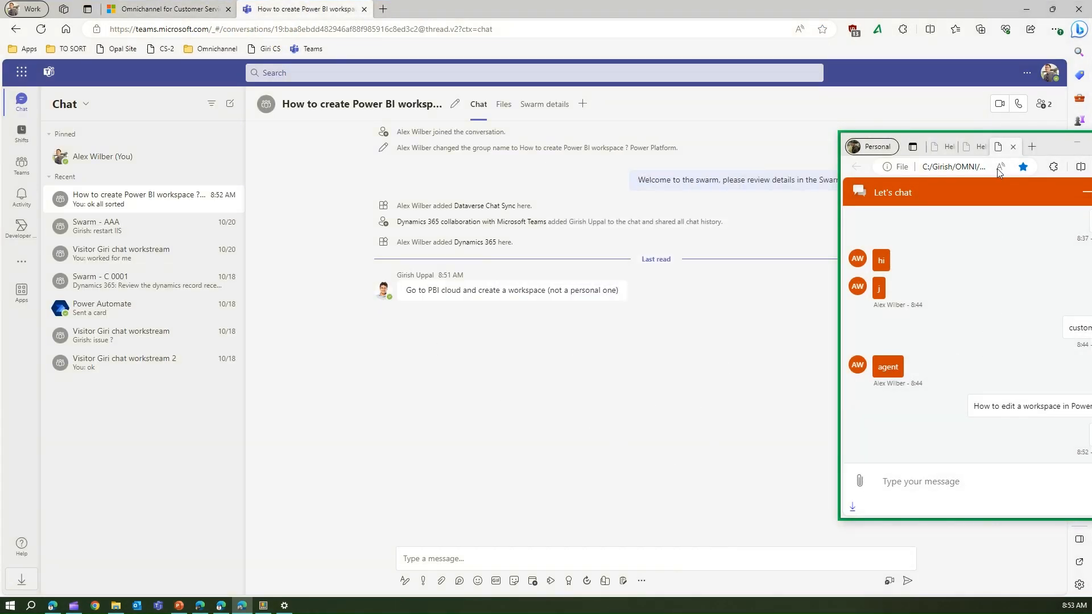
drag(1051, 145, 1067, 219)
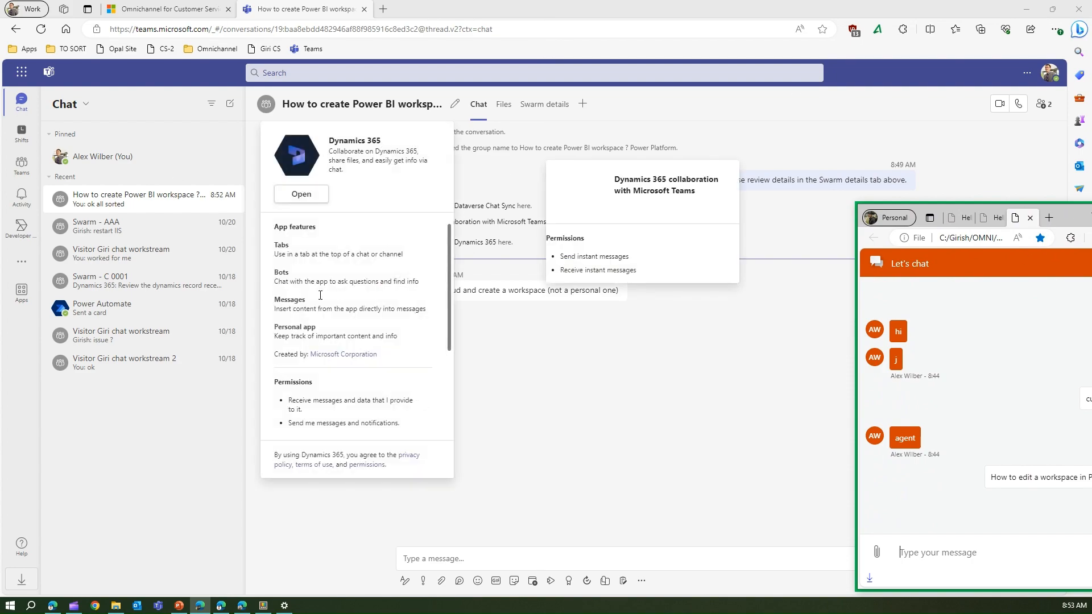
key(ctrl)
key(ctrl)
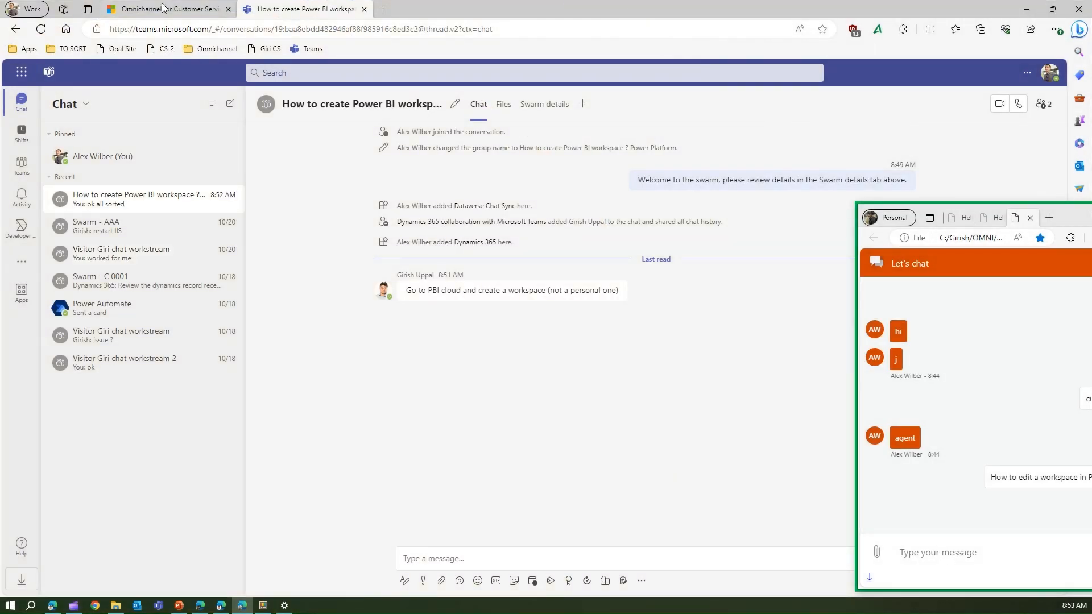
click(162, 7)
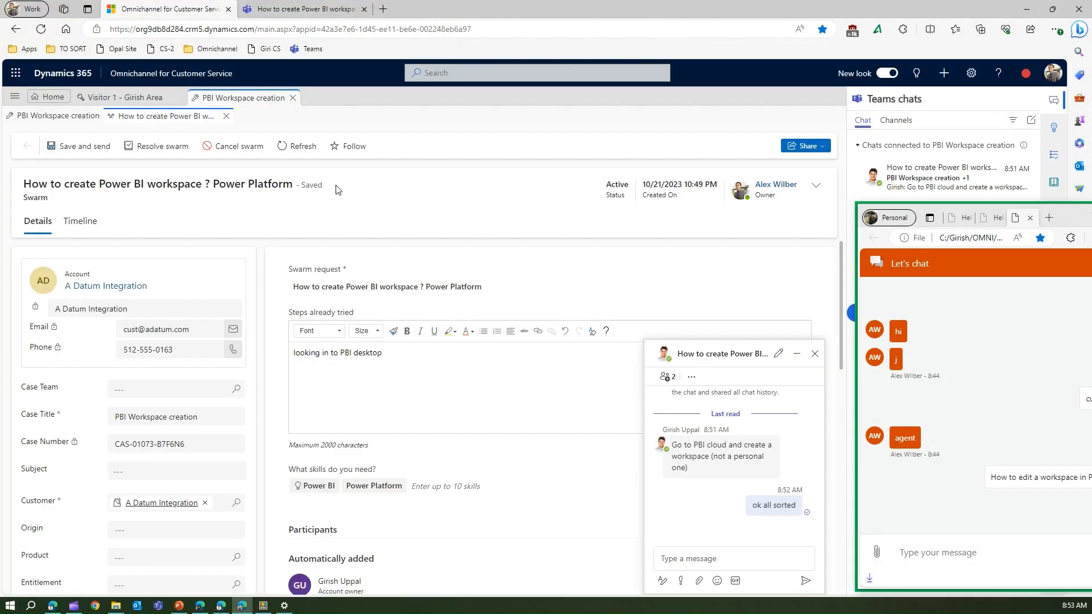
click(797, 353)
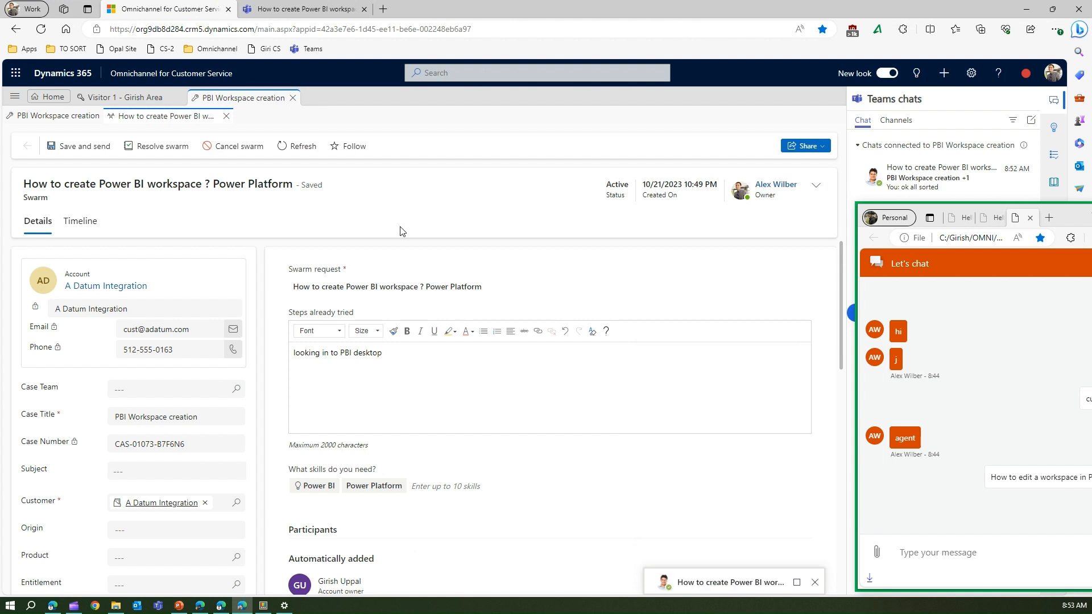
Step: Resolve the swarm with the pasted solution 'Go to PBI cloud and create a workspace (not a personal one)', minus the timestamp line
click(169, 147)
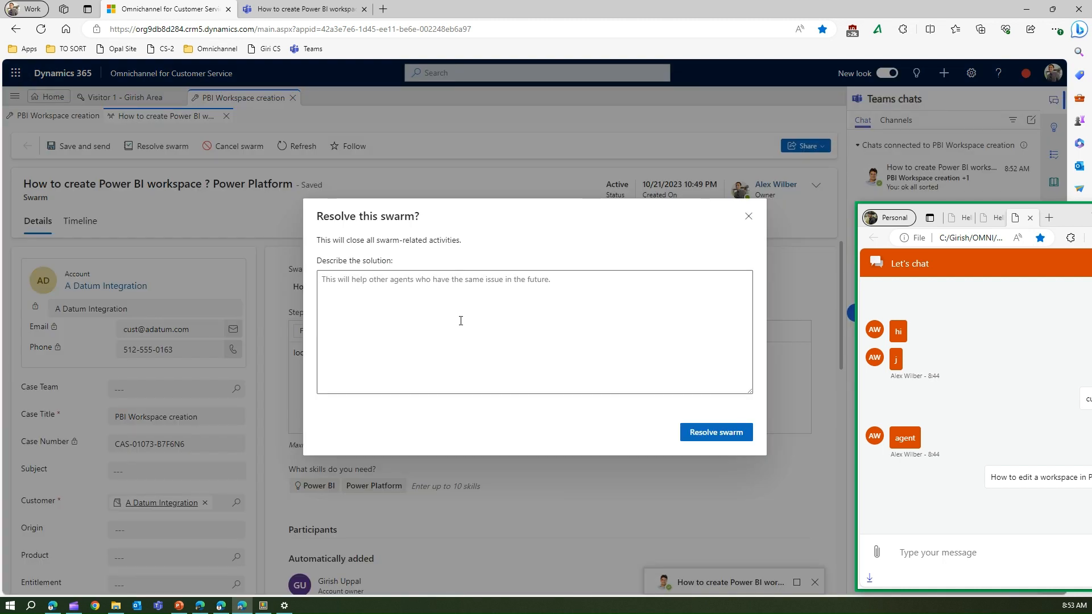
click(446, 293)
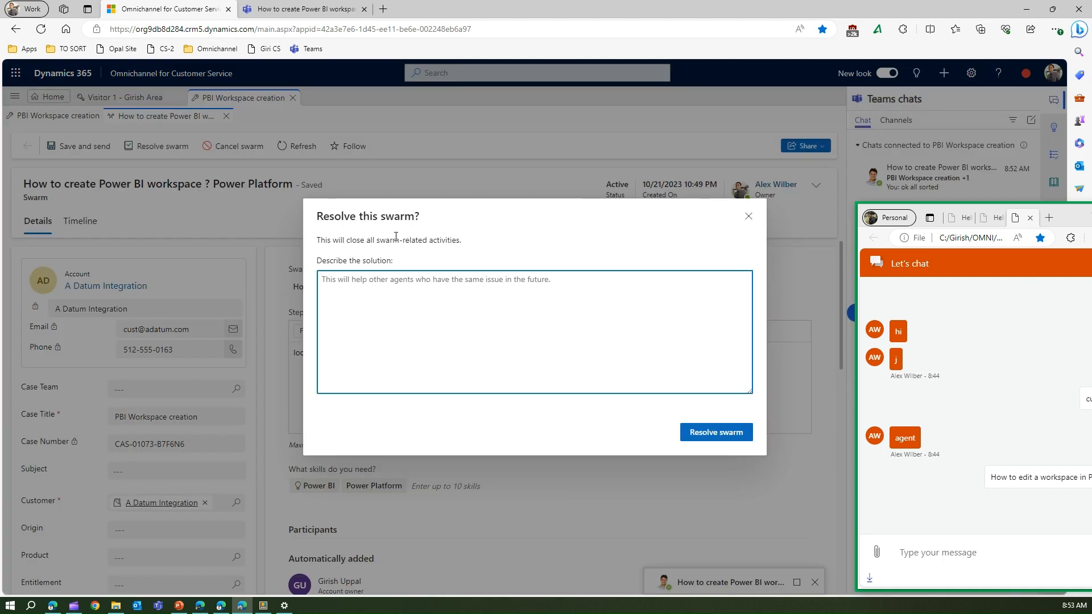
drag(396, 237, 468, 240)
click(409, 290)
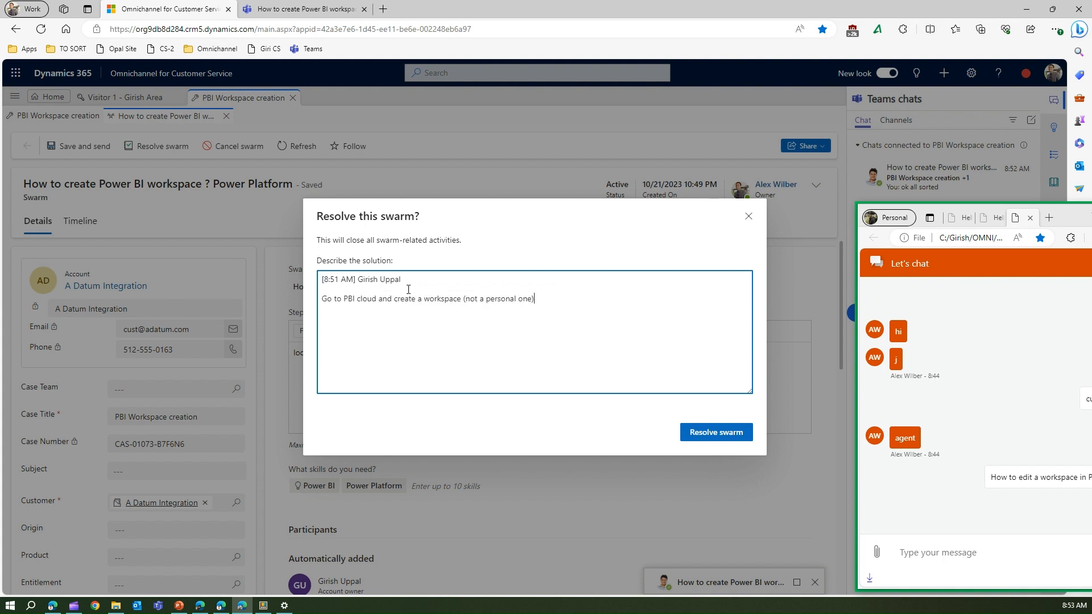
drag(428, 288, 278, 274)
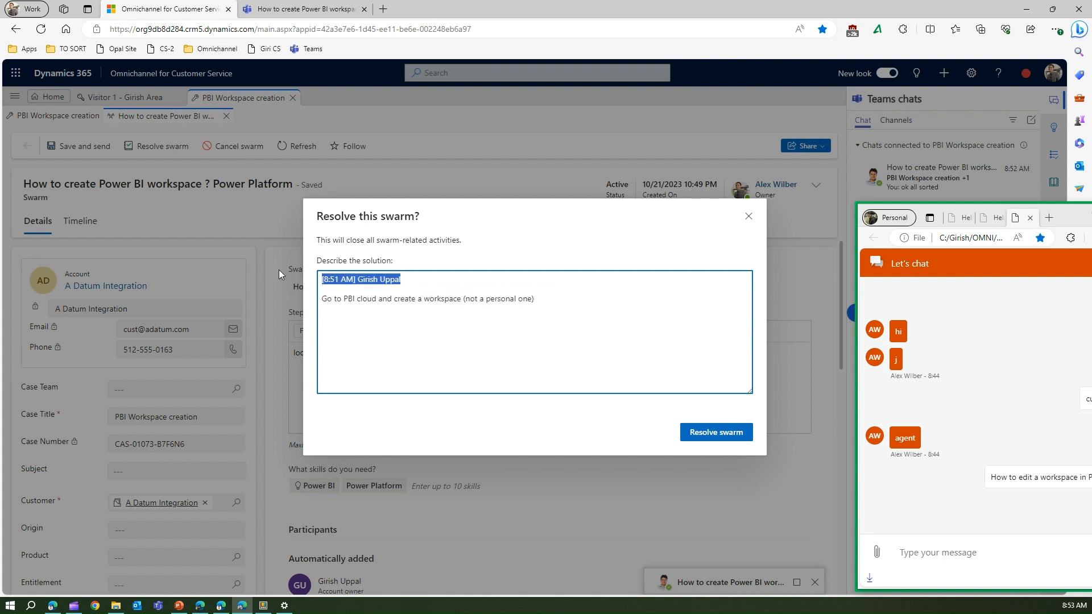
key(BackSpace)
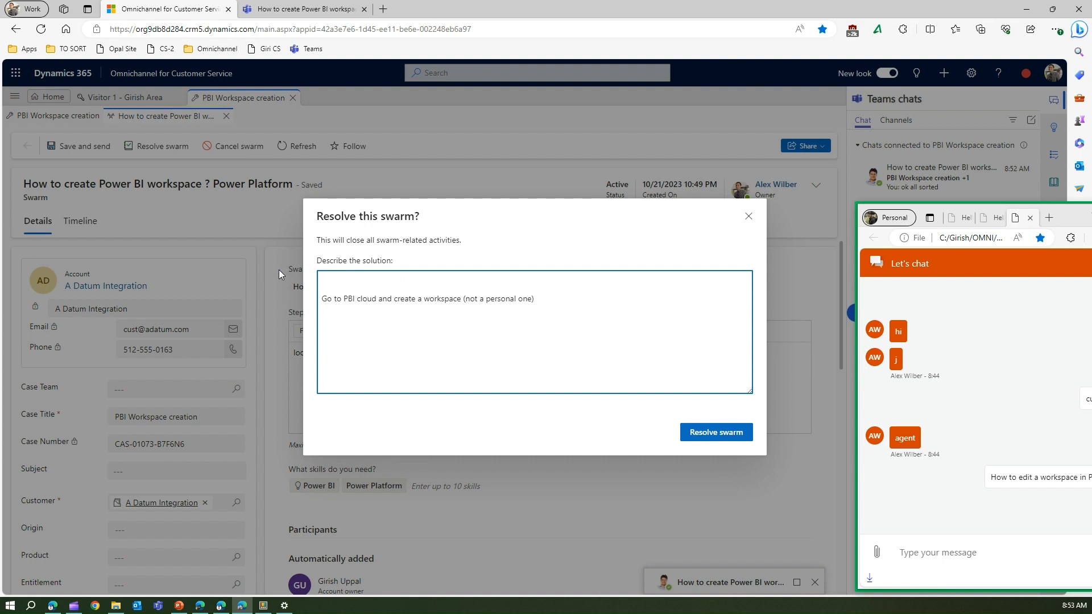
key(Delete)
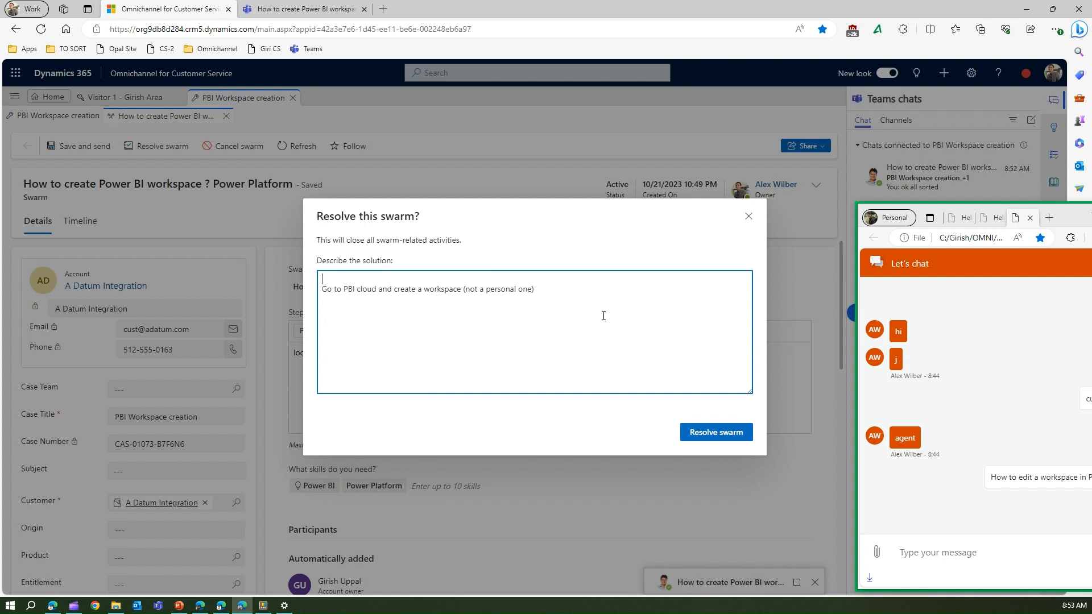
click(733, 436)
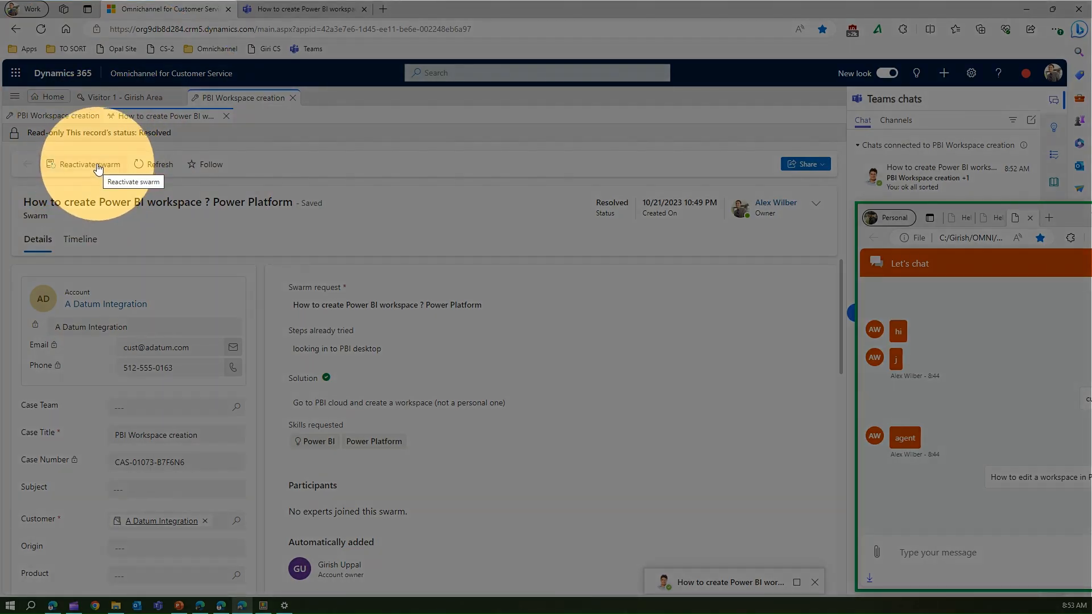
Step: Reactivate the resolved swarm and scroll through the reopened record
click(97, 166)
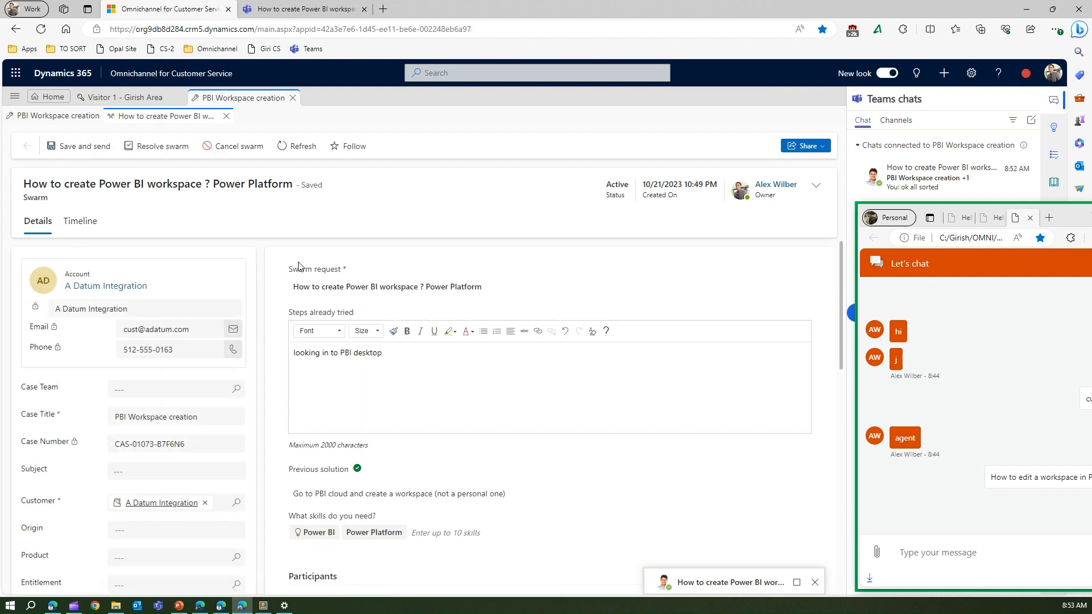
scroll(676, 410, down, 5)
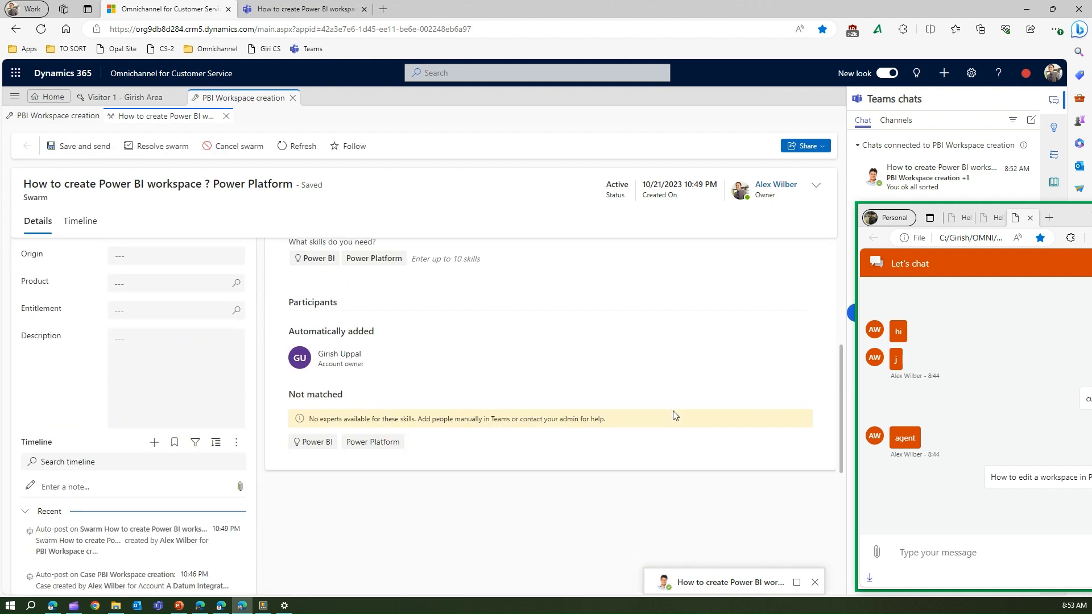
scroll(676, 413, up, 6)
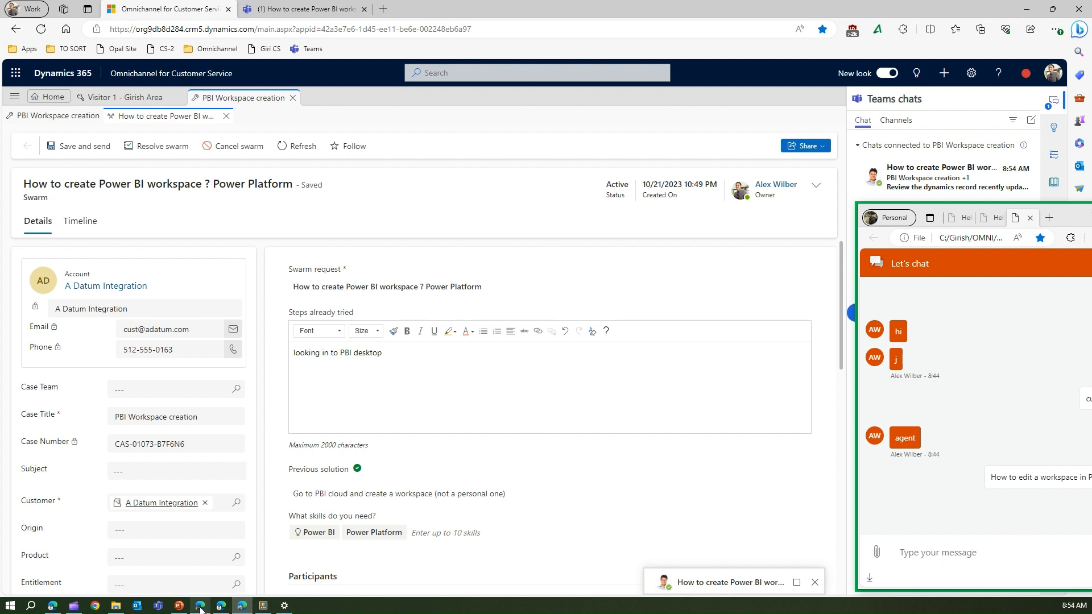
Step: Bring up the expert's Teams window, minimizing the customer chat window out of the way
click(222, 609)
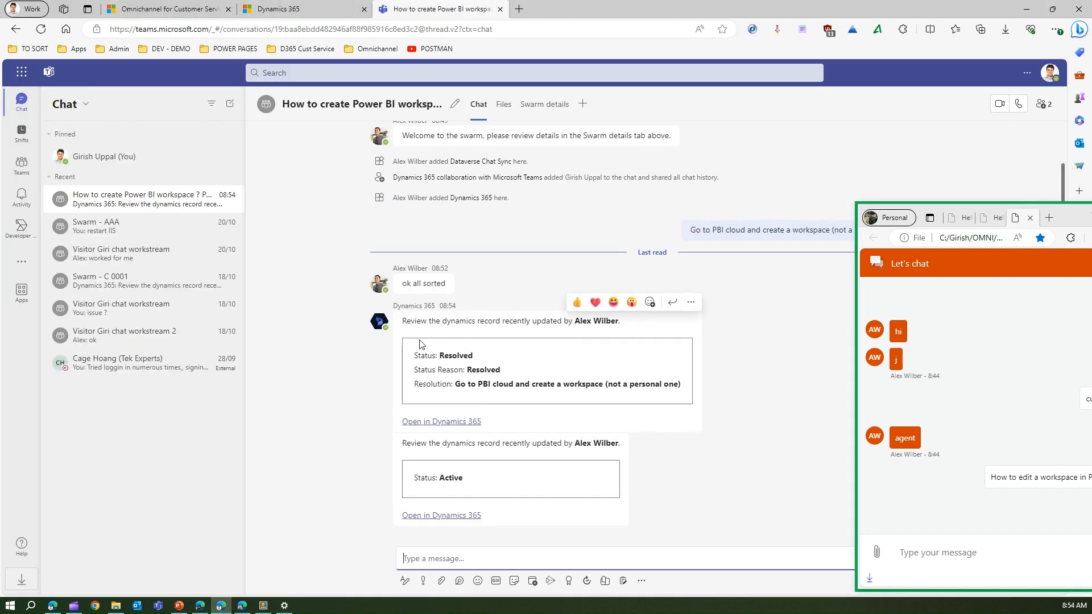
drag(1072, 221, 1089, 378)
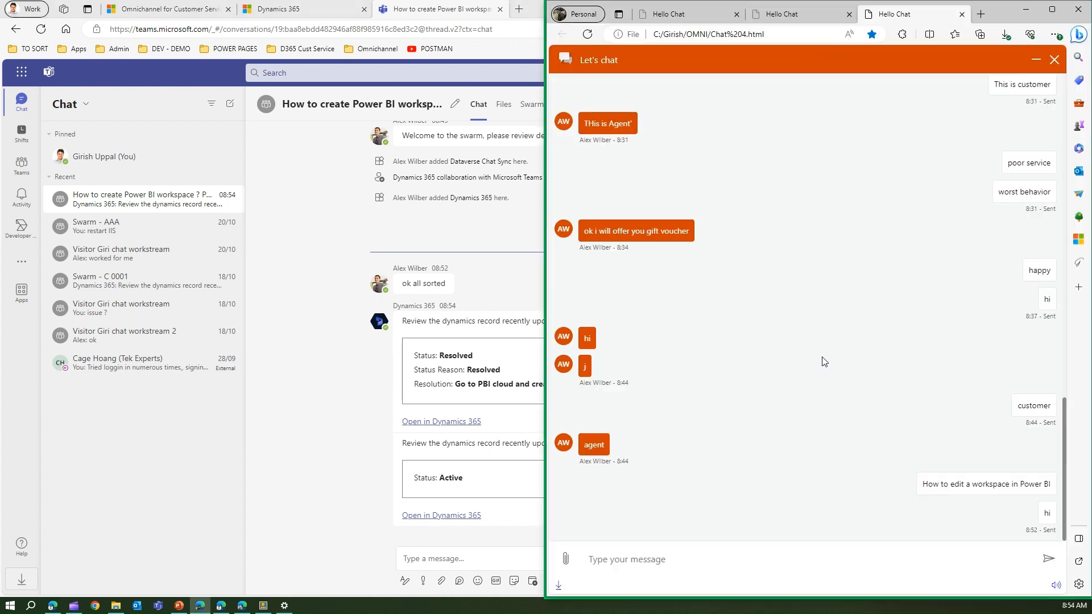
click(1025, 14)
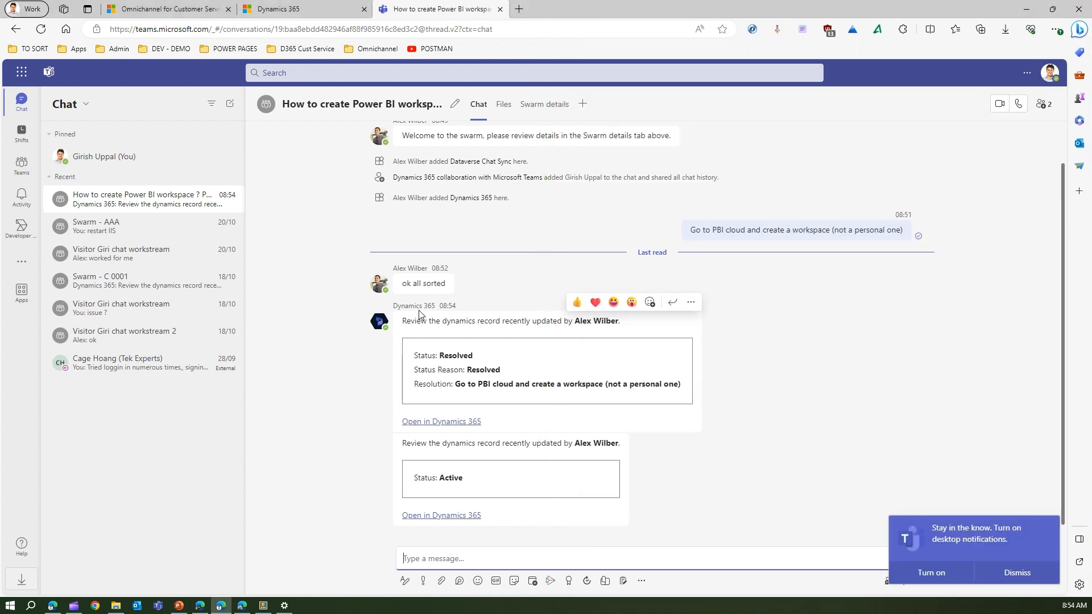
click(395, 306)
click(831, 370)
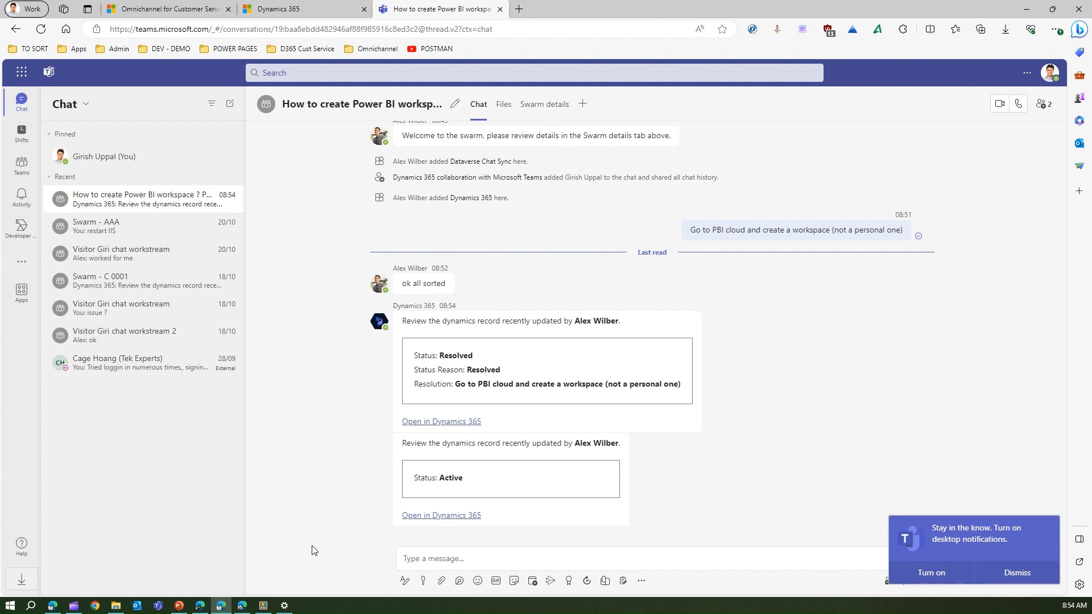
Step: Post 'Restart PBI' in the swarm chat and return to the Dynamics 365 swarm record
mouse_move(243, 607)
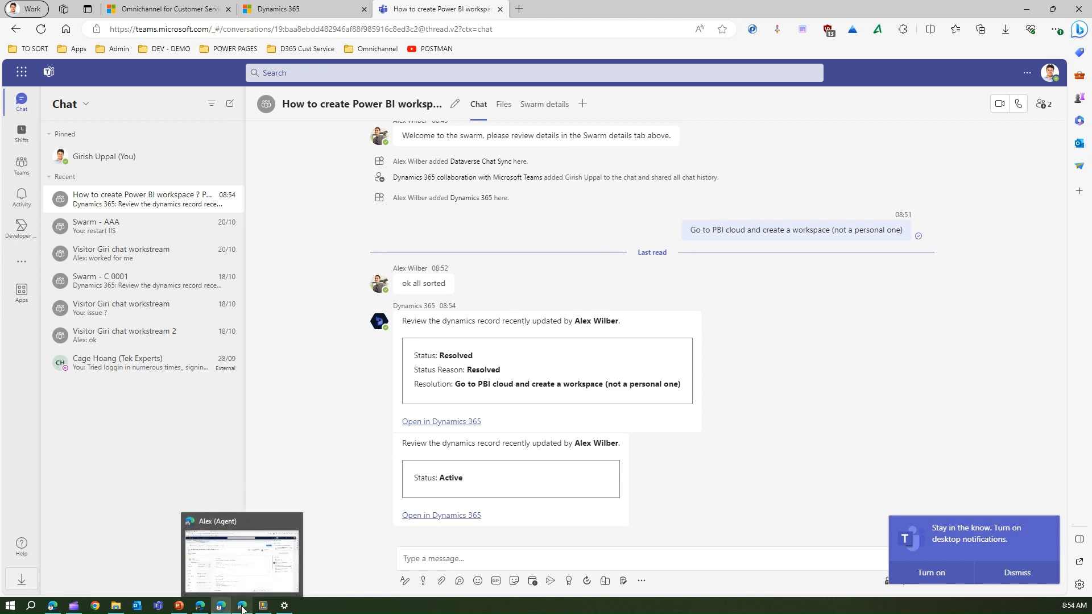
click(457, 560)
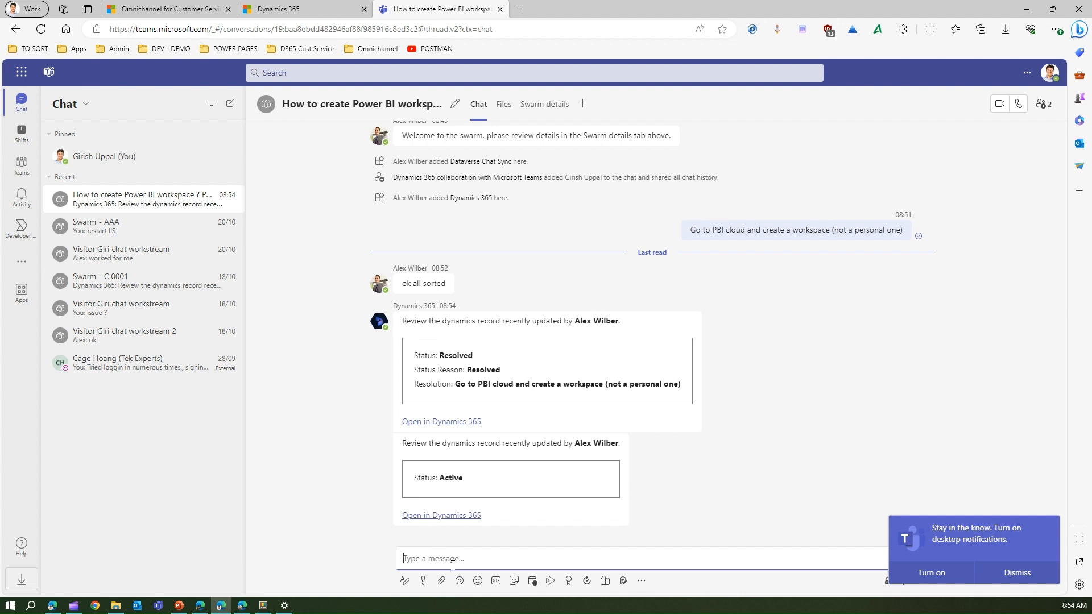
text(Restart PBI)
key(Return)
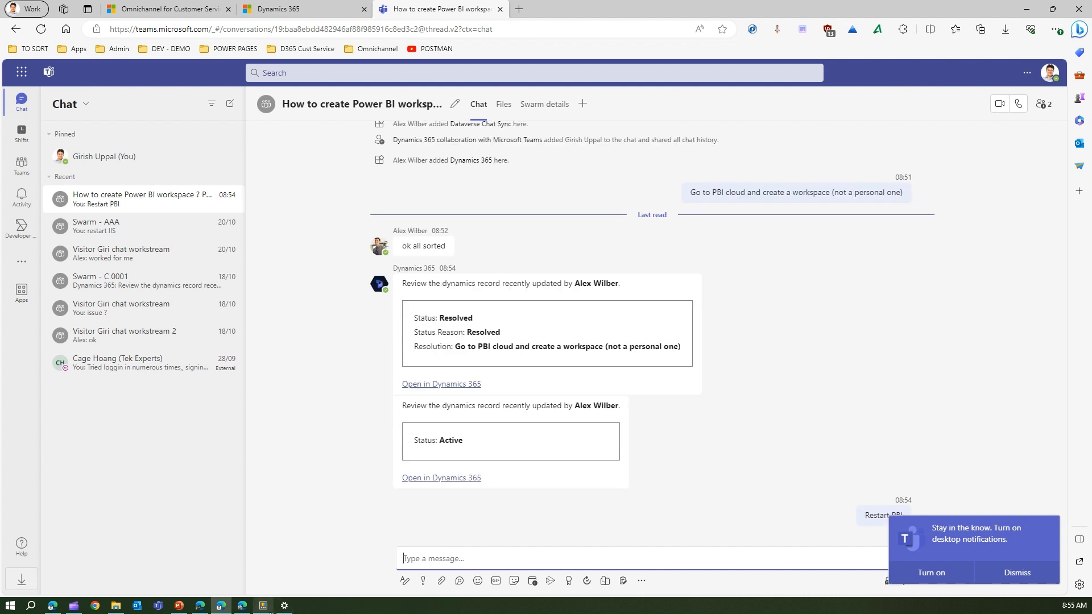
click(242, 606)
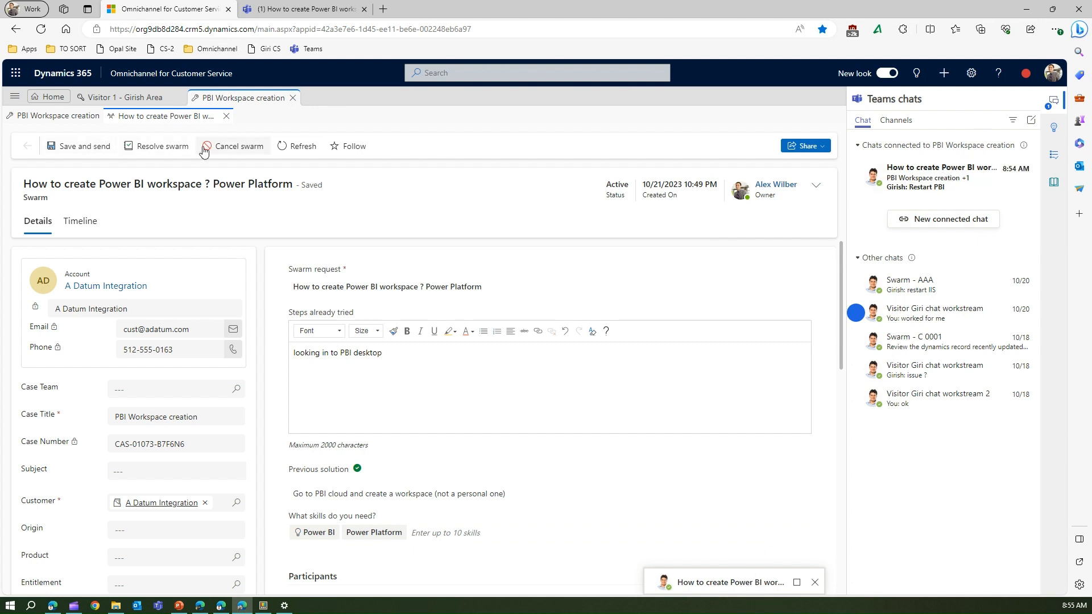
Step: Resolve the swarm again with its prefilled PBI cloud solution, then bring back the Teams swarm chat
click(159, 149)
click(709, 431)
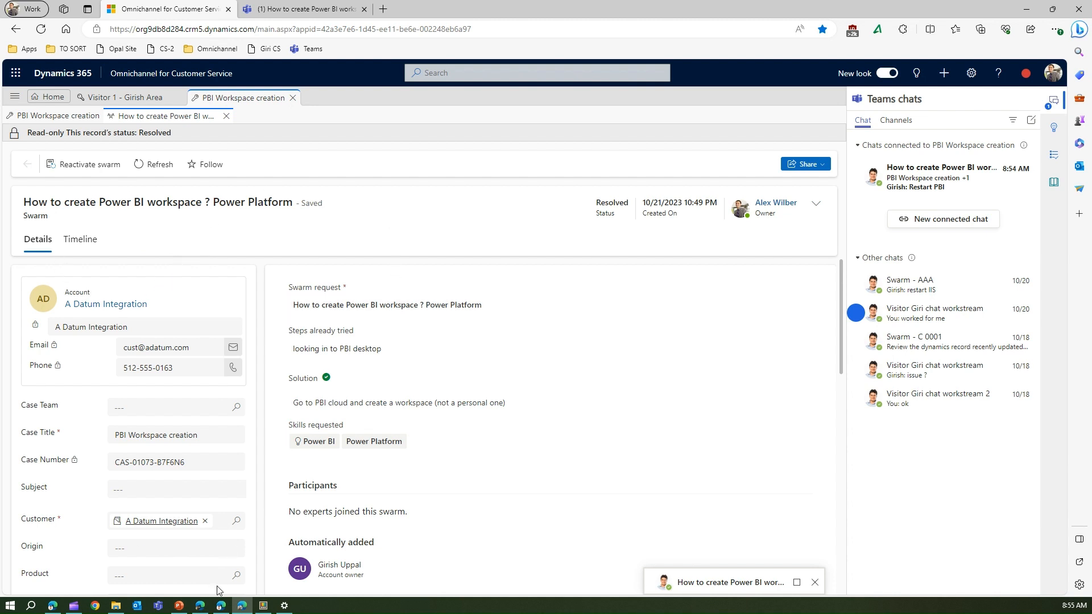
click(222, 606)
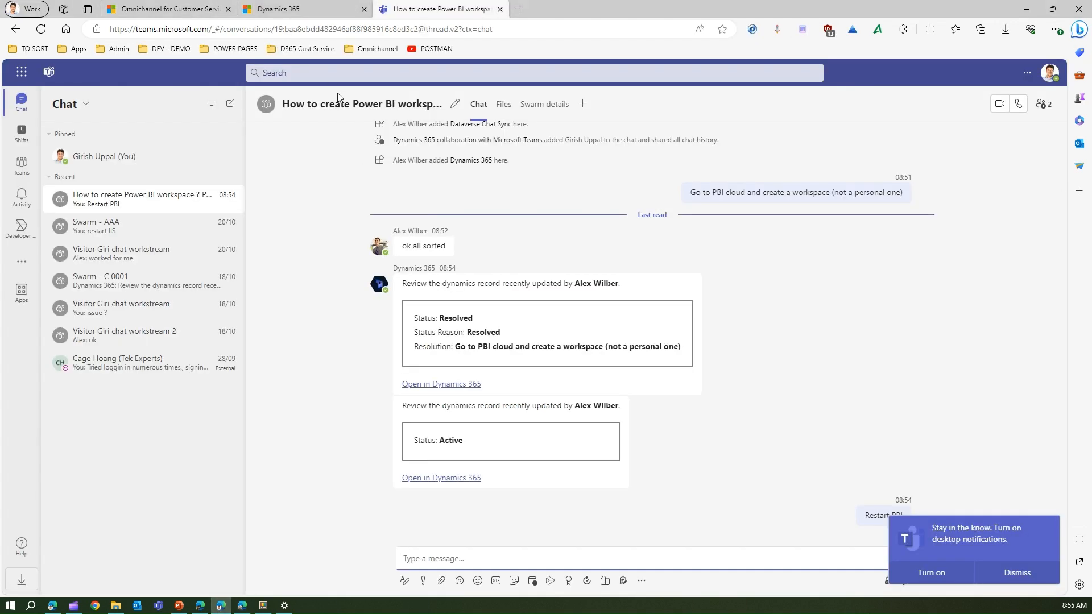
Step: Search the admin center settings for 'swarm' and open the Collaboration settings page
click(303, 10)
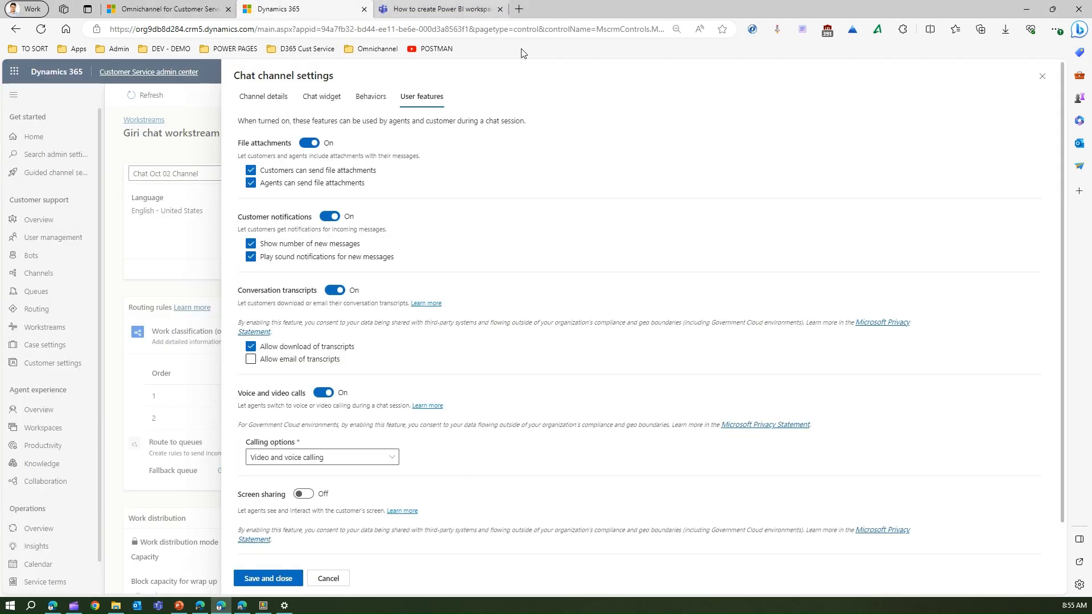
click(45, 154)
click(161, 146)
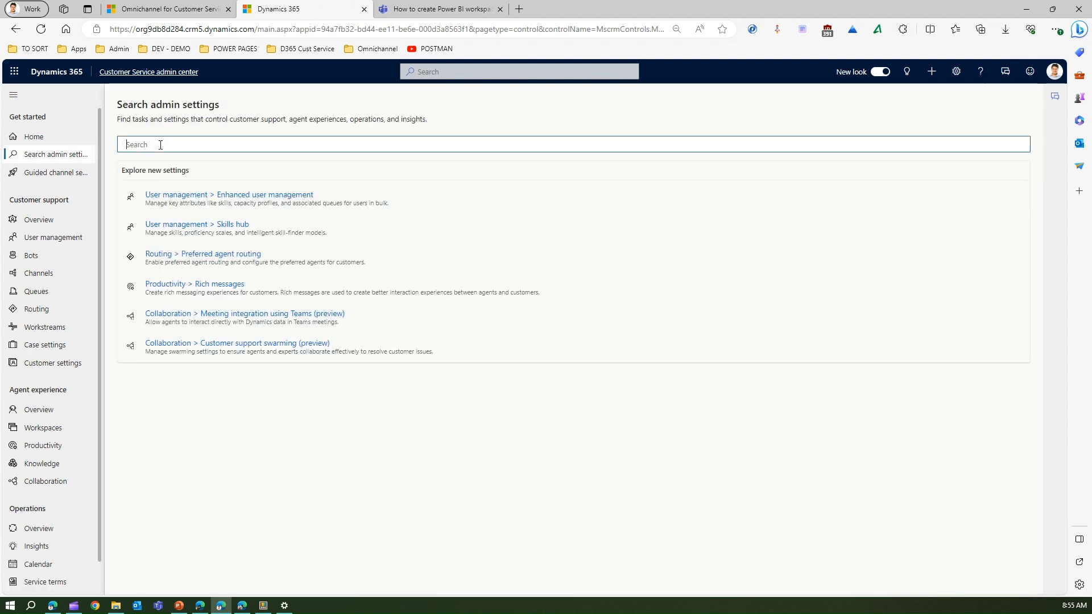
text(swarm)
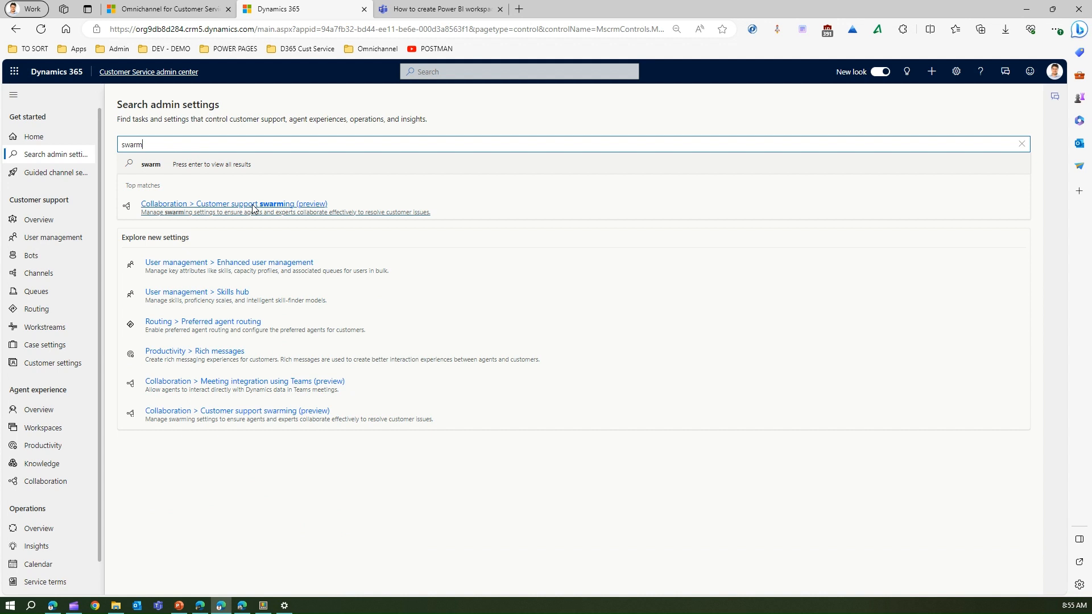
click(54, 482)
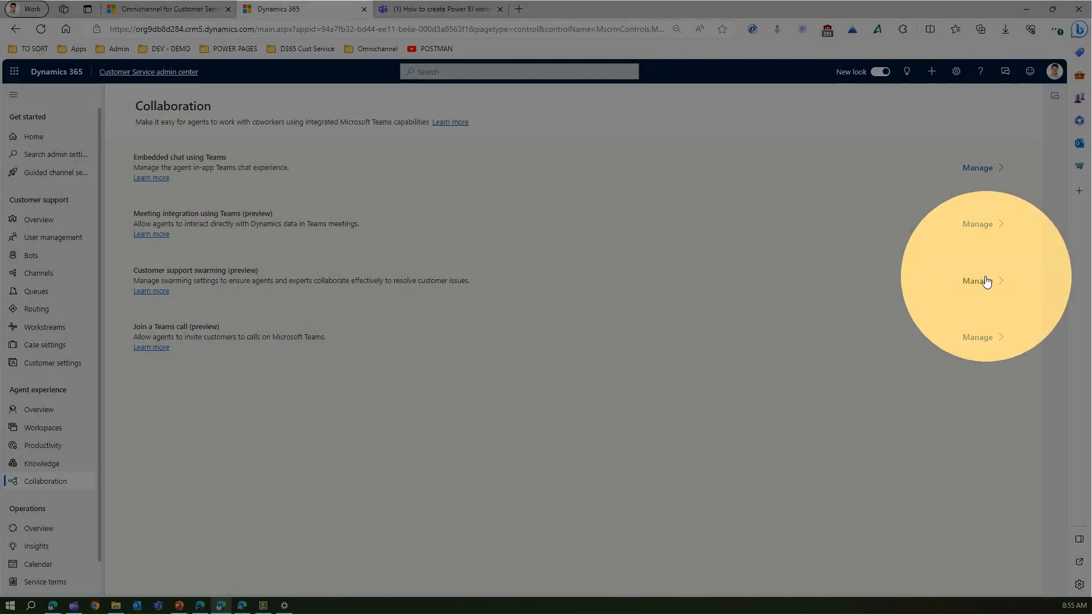
Step: Open the Customer support swarming (preview) settings and its Manage setups list
click(979, 281)
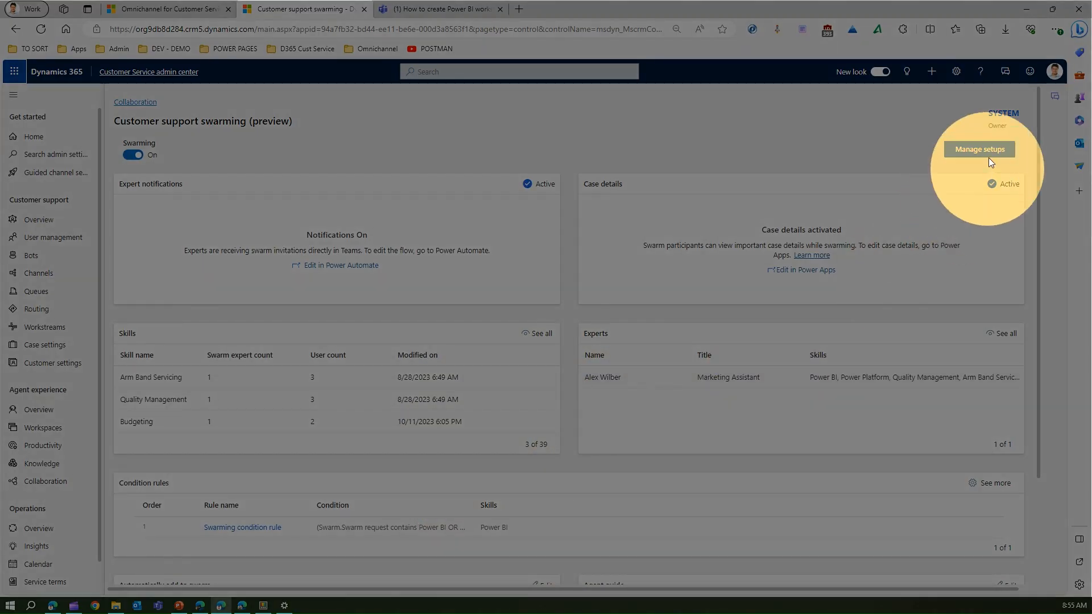
click(989, 159)
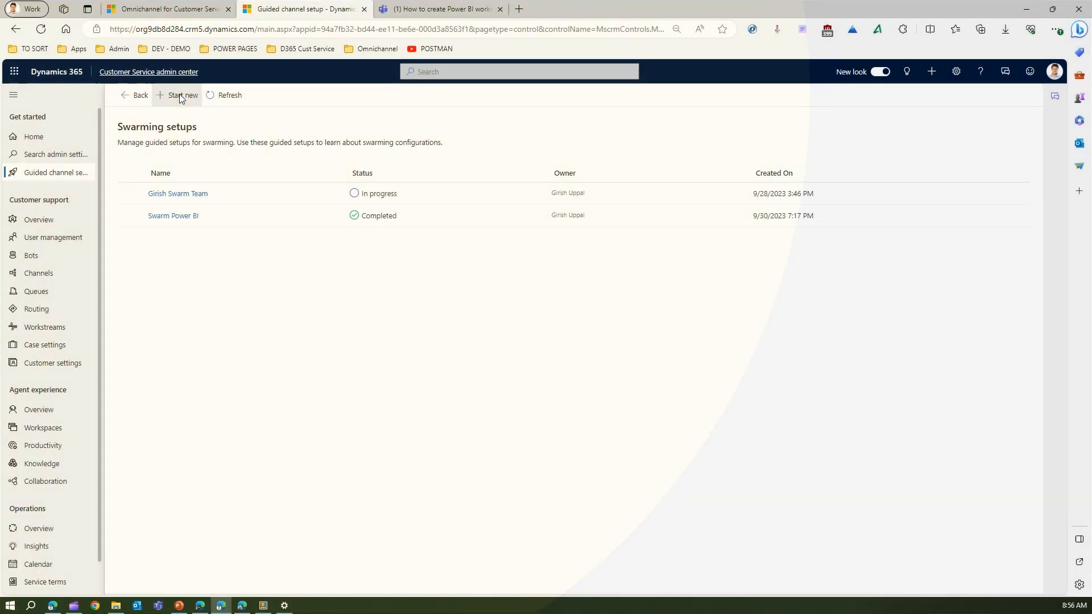
Step: Start a new guided swarming setup named 'PVA Swarming setup' and continue to its summary
click(179, 95)
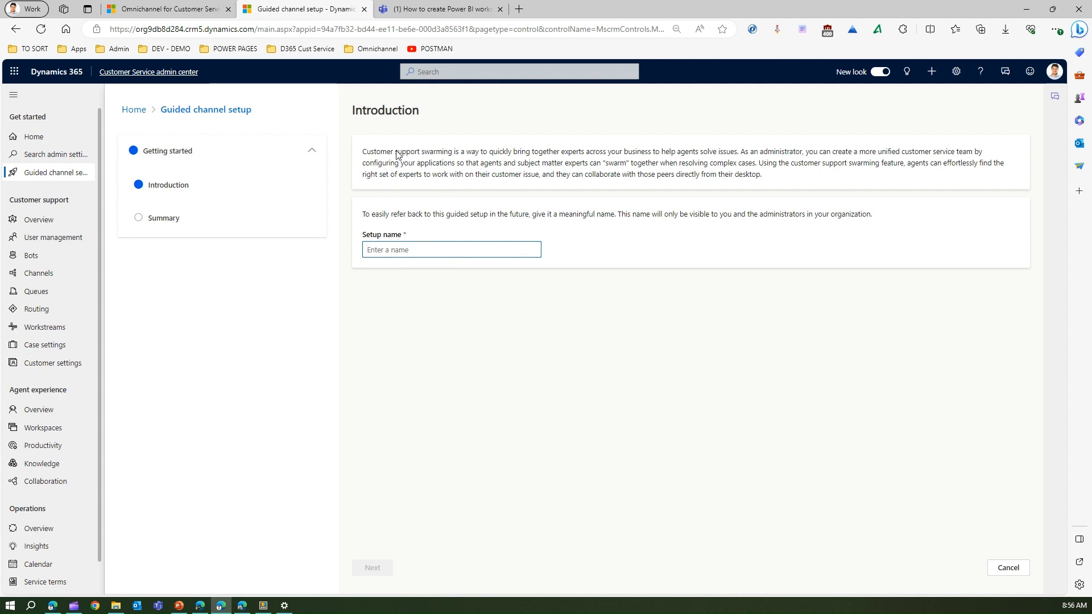
drag(396, 154, 735, 156)
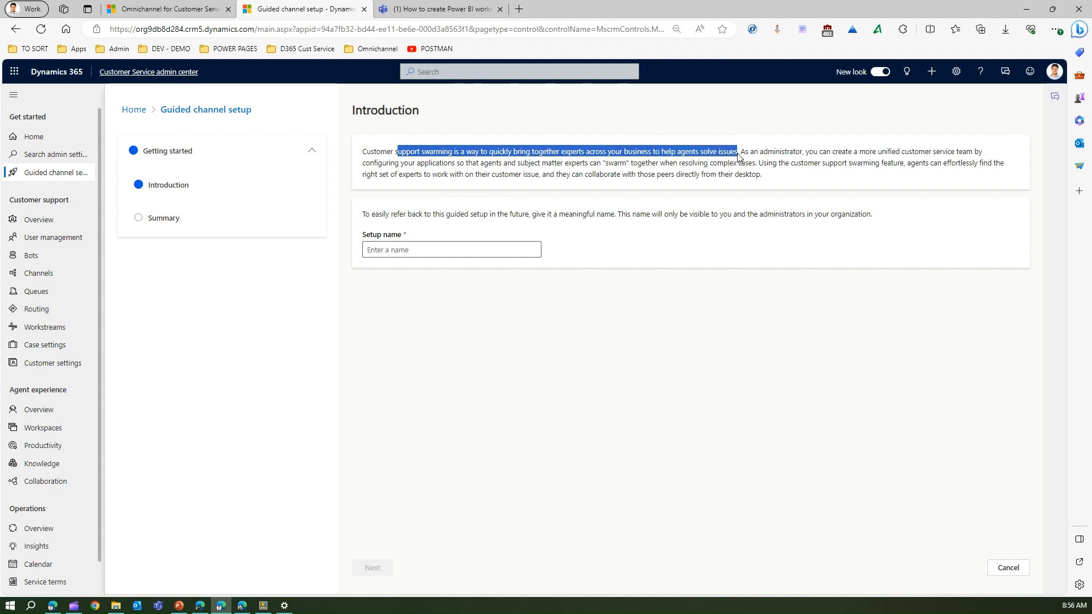
click(434, 252)
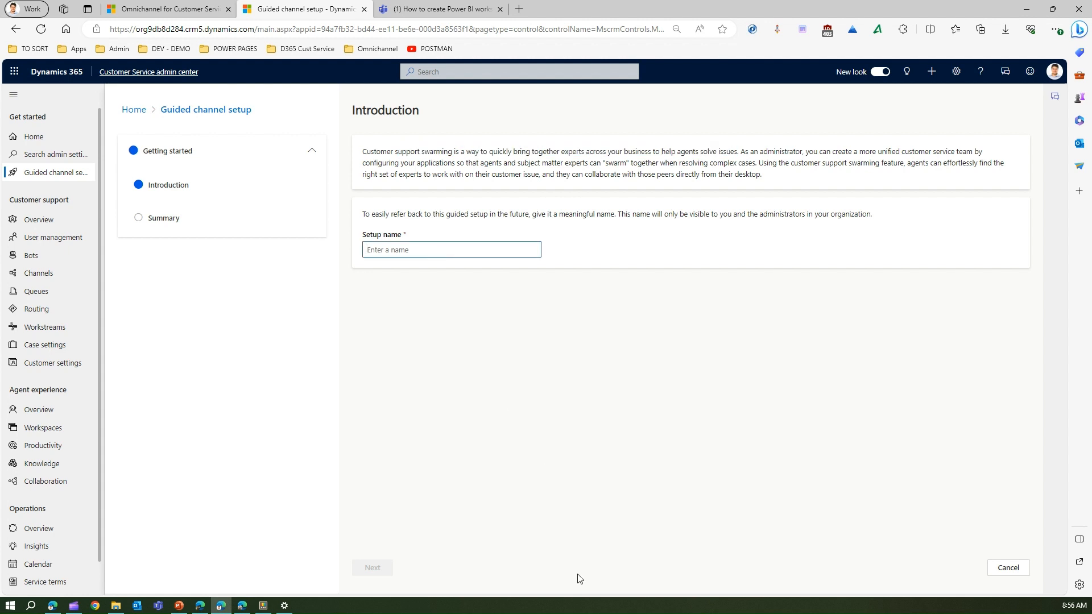
text(PV)
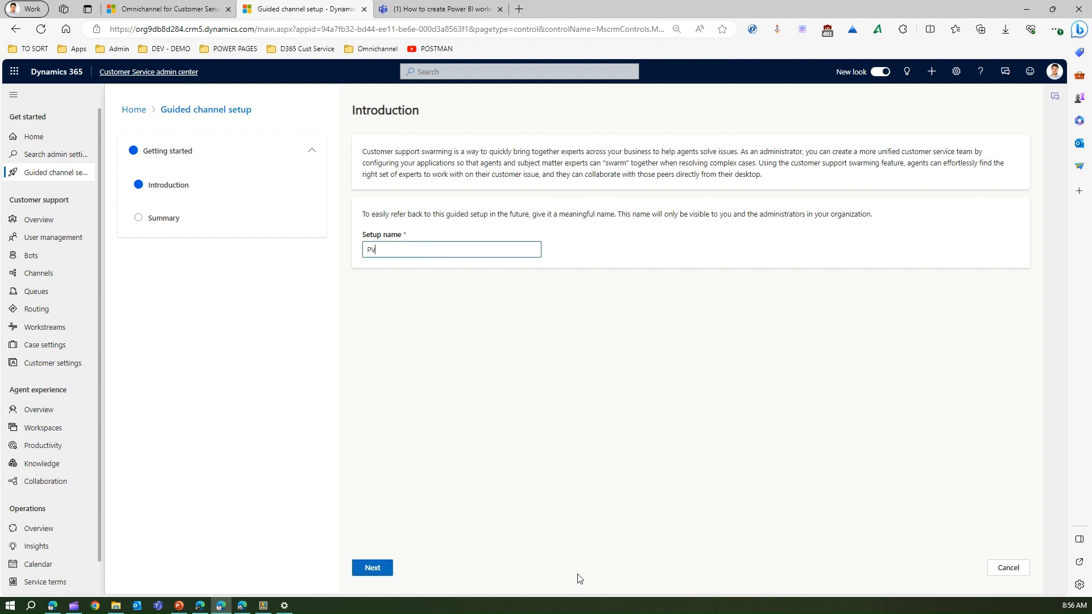
text(A Swarming setup)
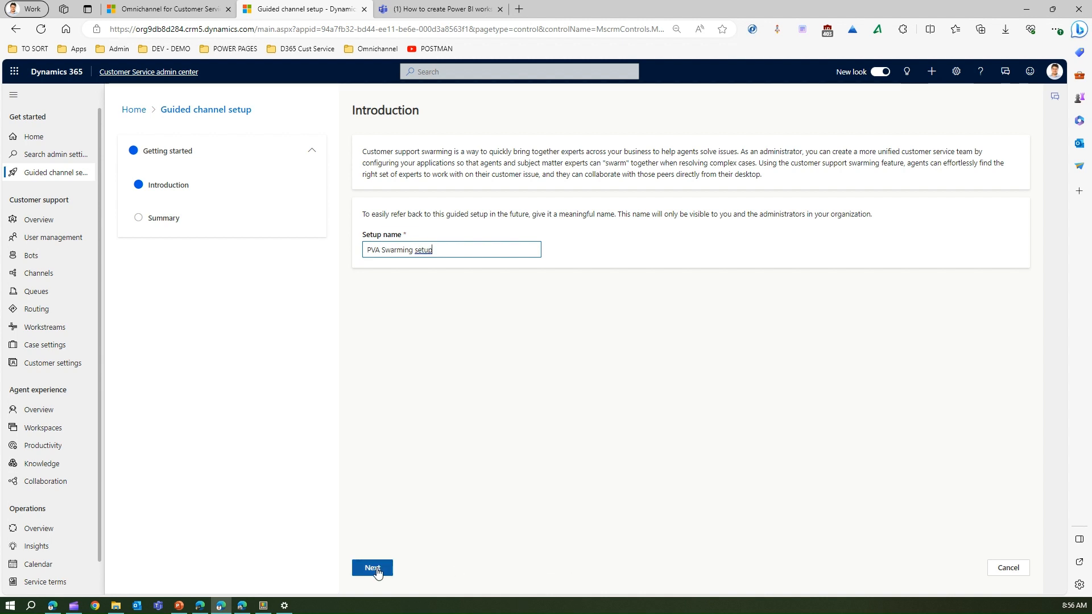
click(373, 568)
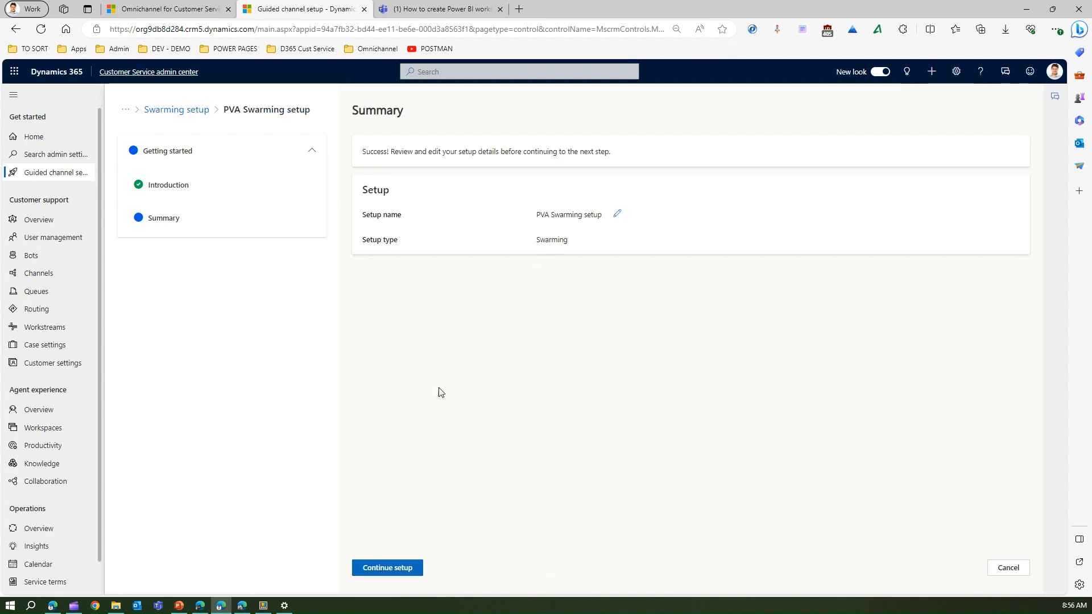
Step: Set the first listed user as swarm expert, replacing the wrongly picked second user, and continue
click(396, 567)
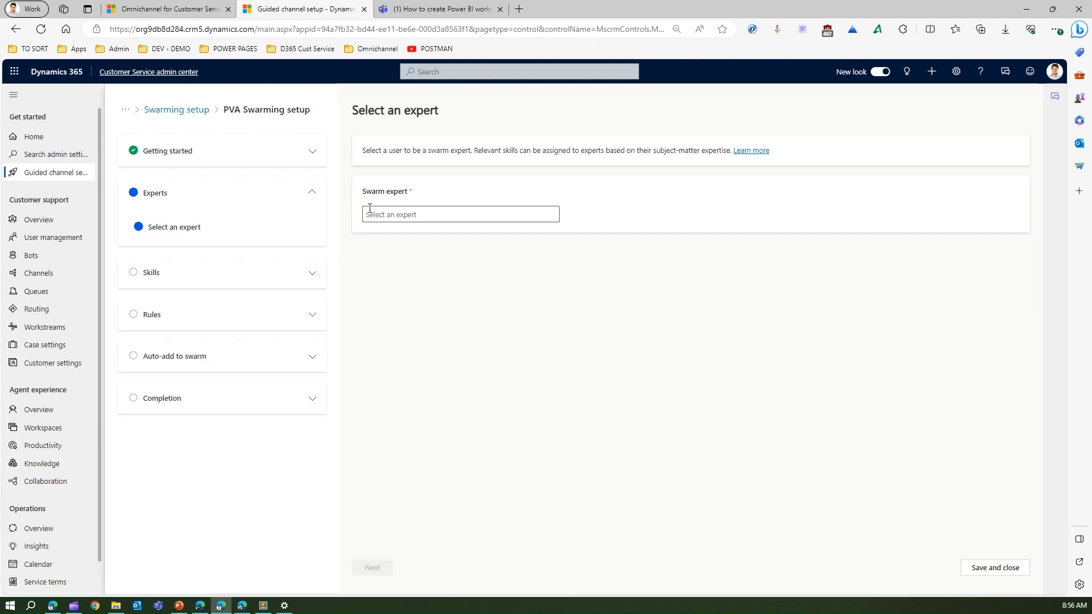
click(383, 214)
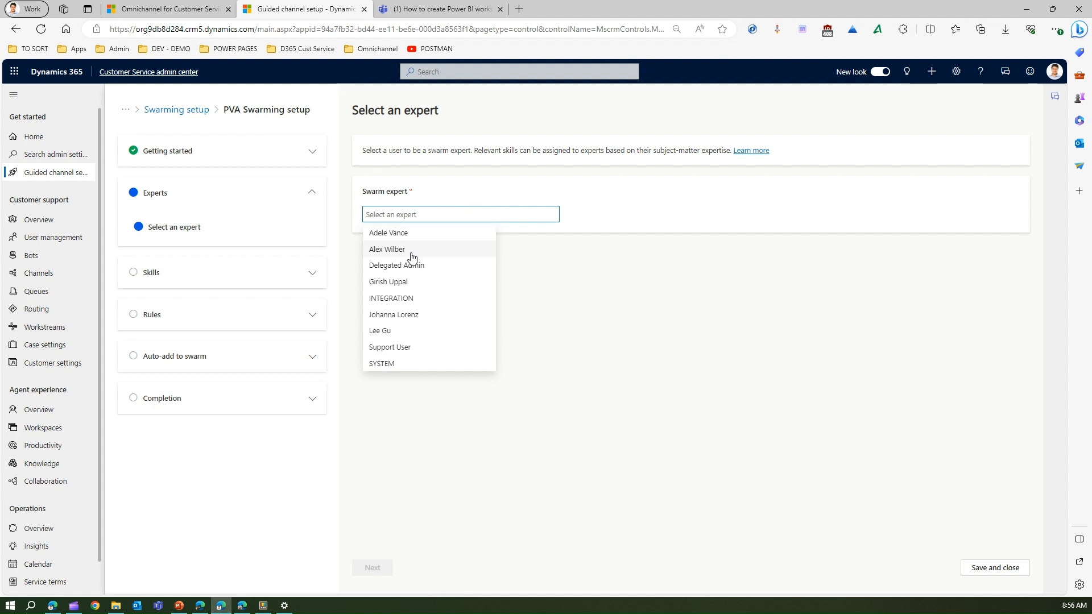
click(393, 249)
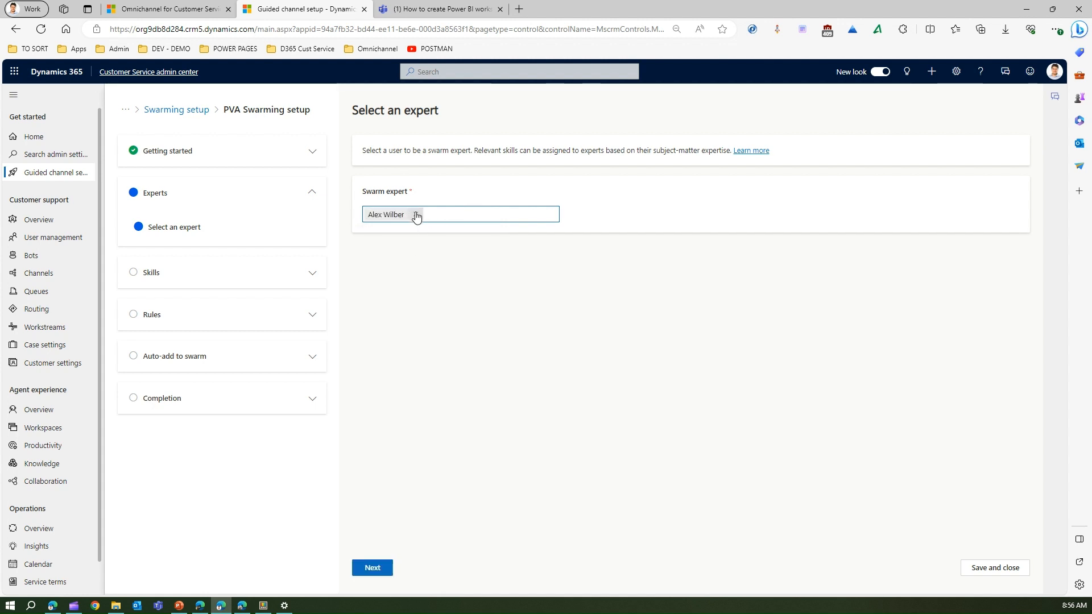
click(416, 215)
click(413, 215)
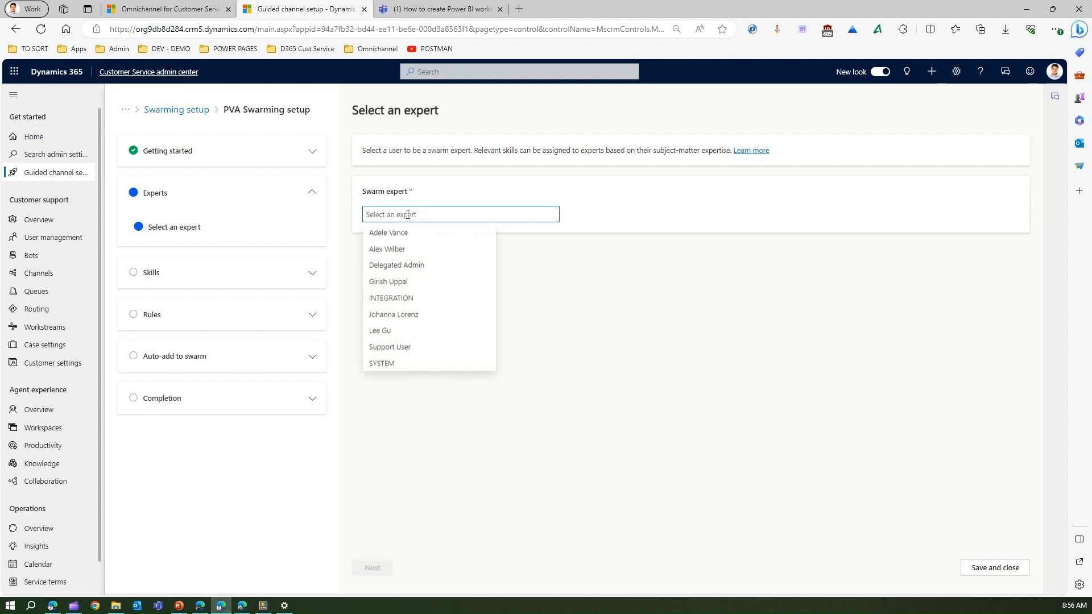
click(406, 235)
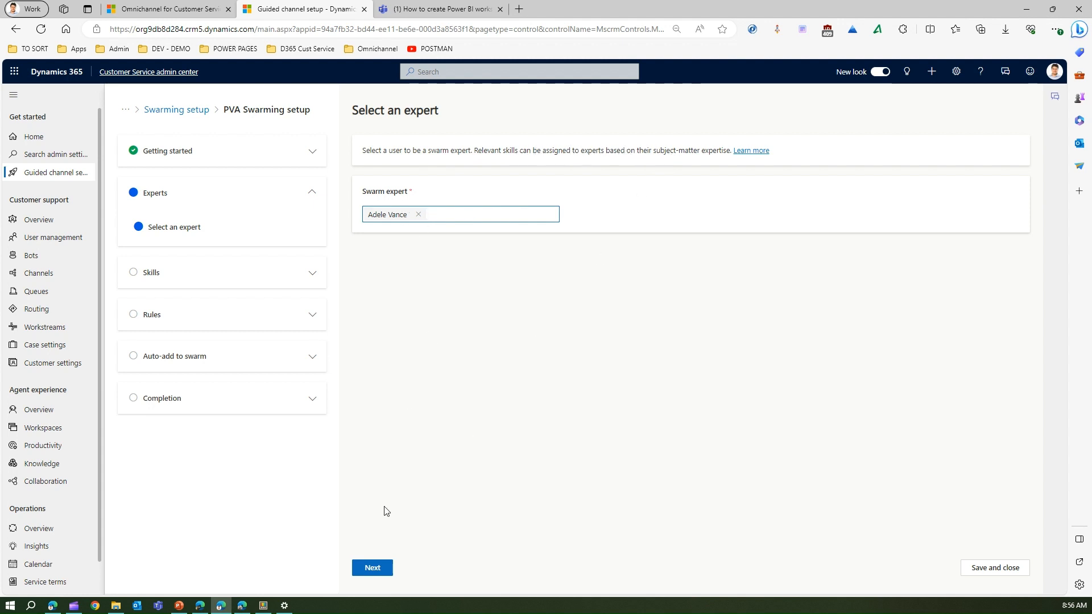
click(371, 568)
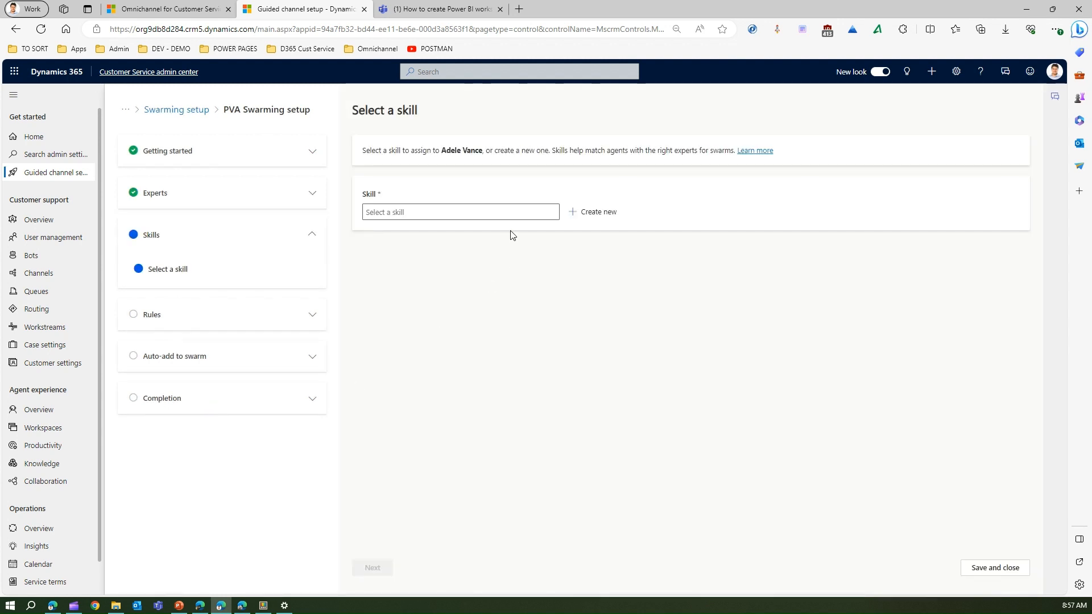
Step: Search the skills list for an existing 'power' or 'vir' skill, finding none
click(516, 212)
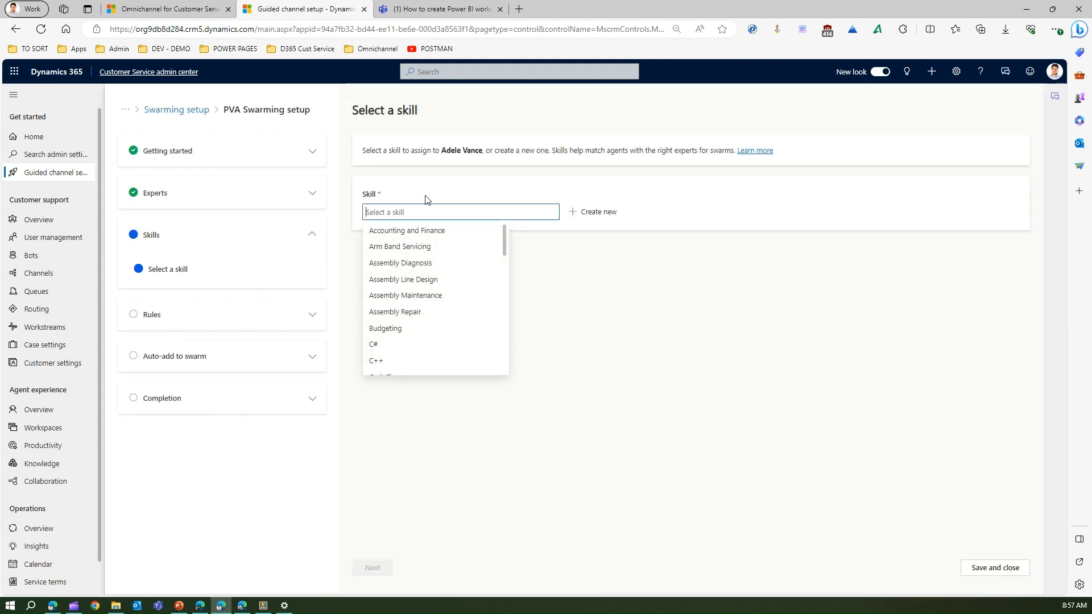
text(vi)
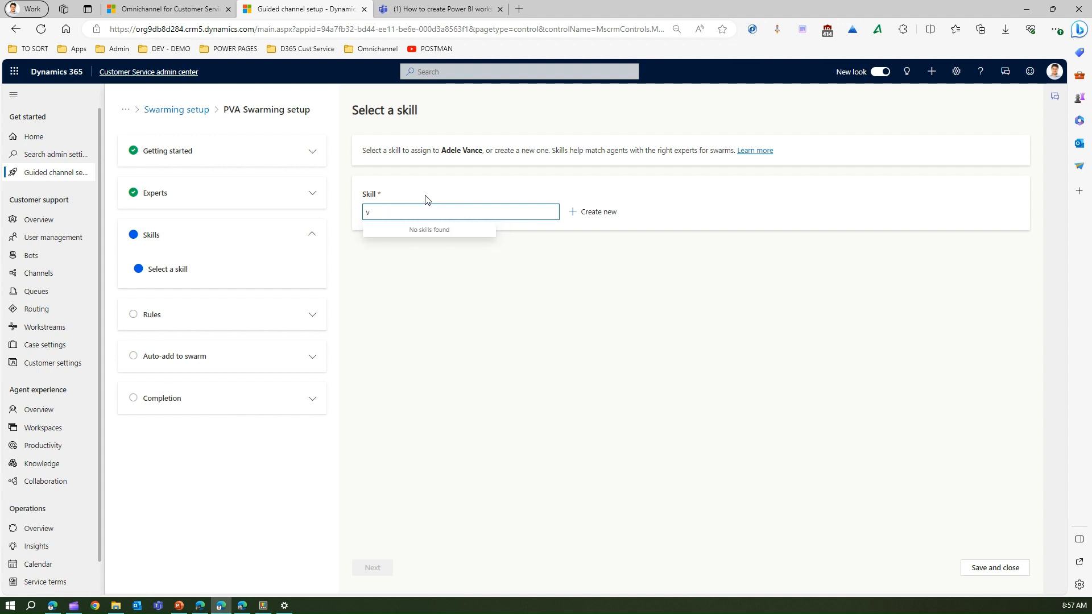
key(BackSpace)
text(power)
key(ctrl+a)
text(vir)
key(BackSpace)
key(BackSpace)
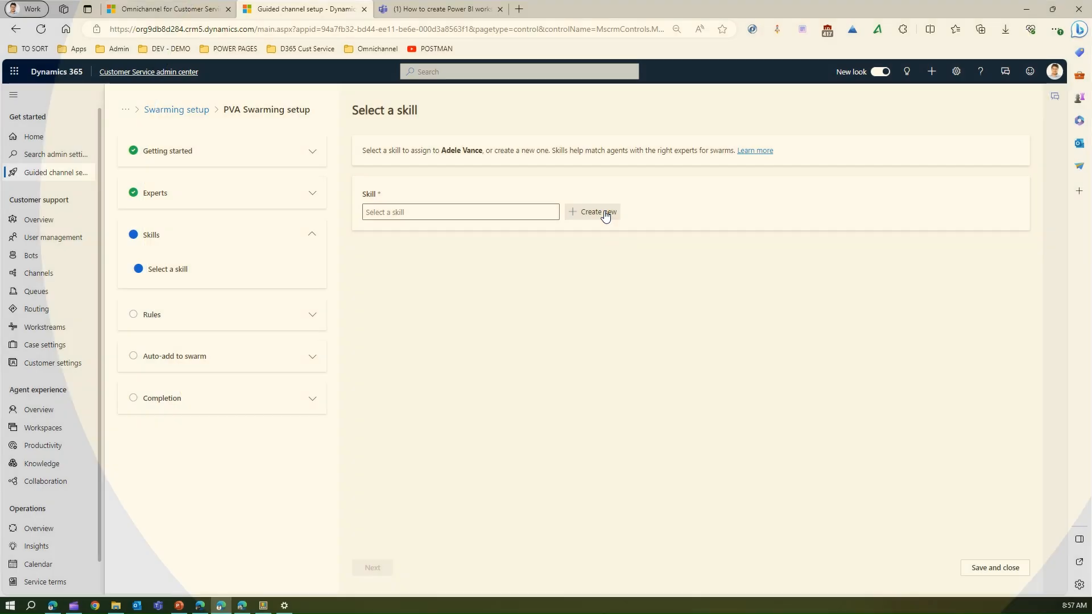
Step: Create a new skill named PVA and assign it to the expert
click(604, 216)
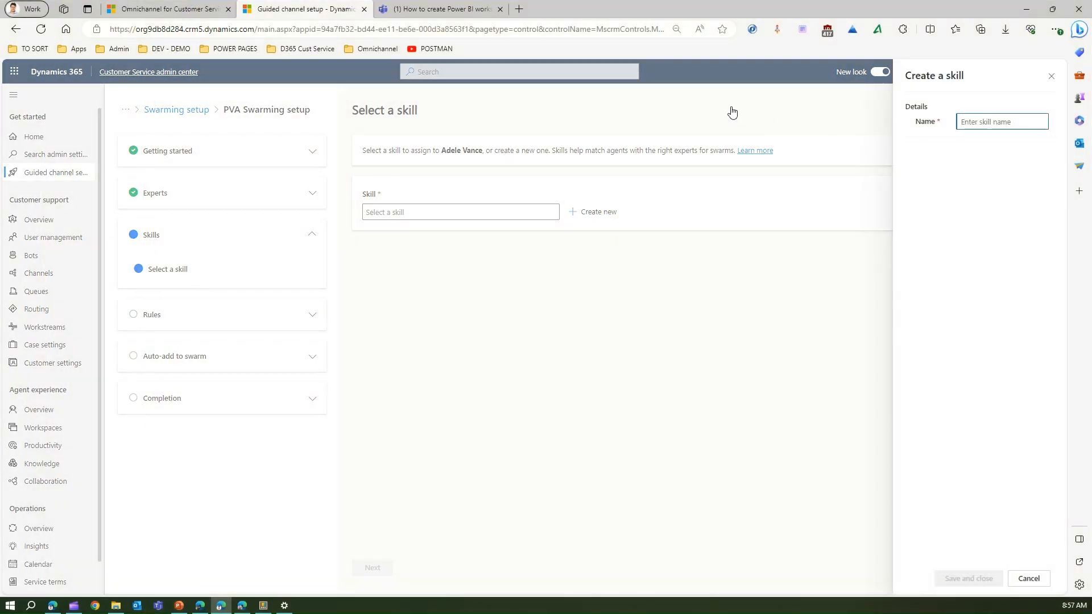
text(PVA)
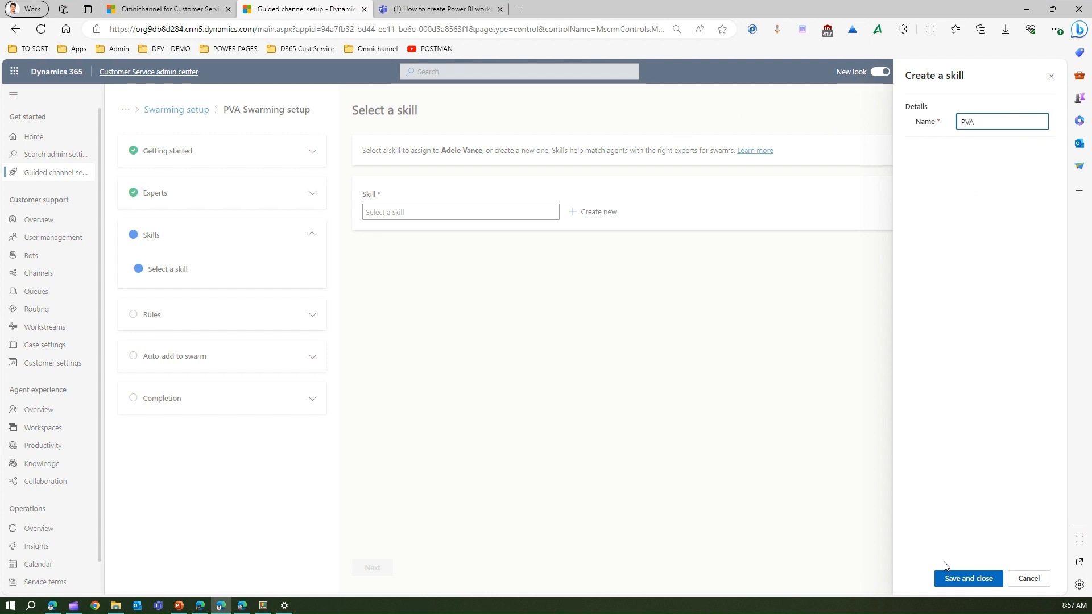
click(948, 576)
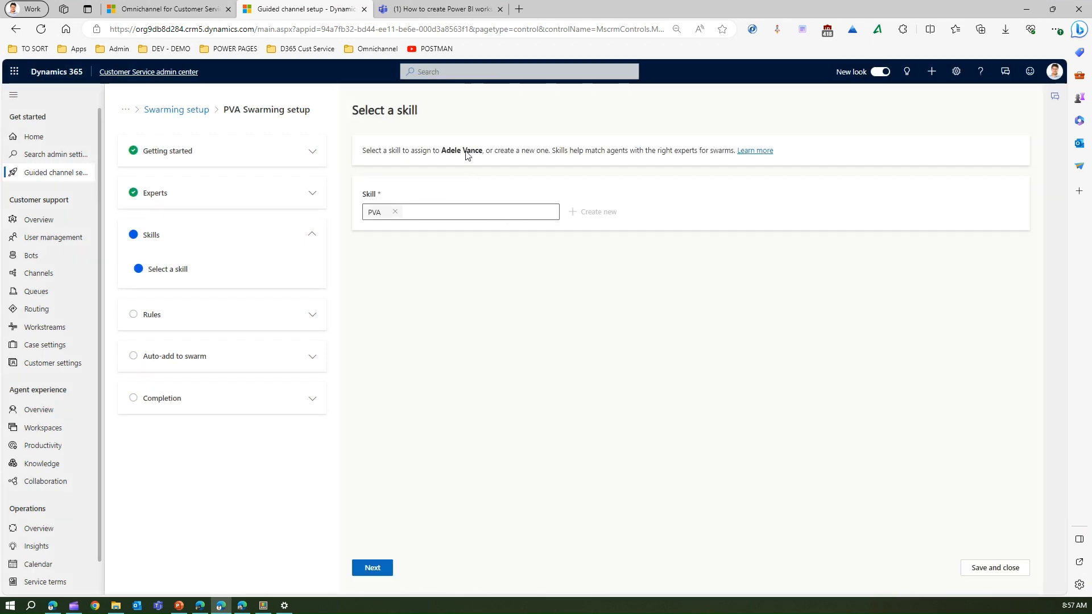
Step: Create the rule assigning skill PVA when Swarm request or Steps already tried contains PVA
click(374, 570)
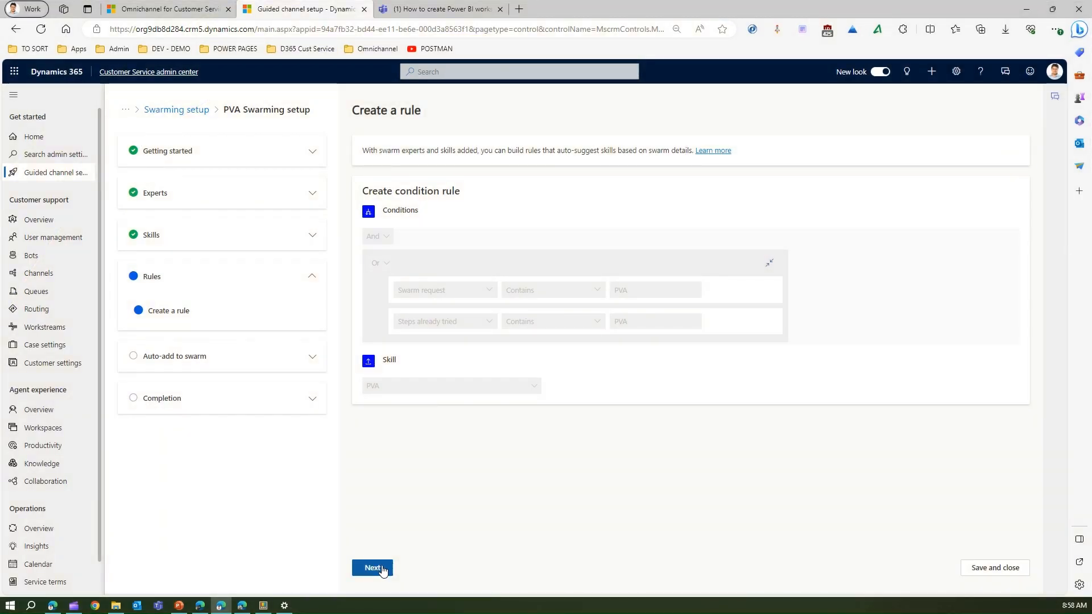
click(383, 569)
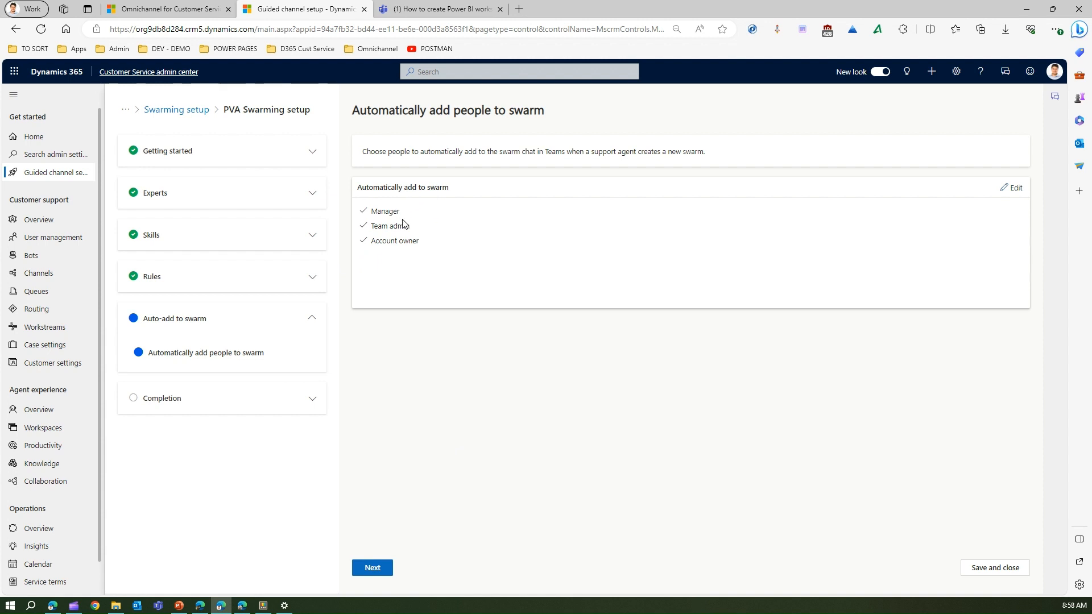
Step: Limit auto-add to swarm to Account owner by removing Team admin and Manager, then complete setup
click(1014, 189)
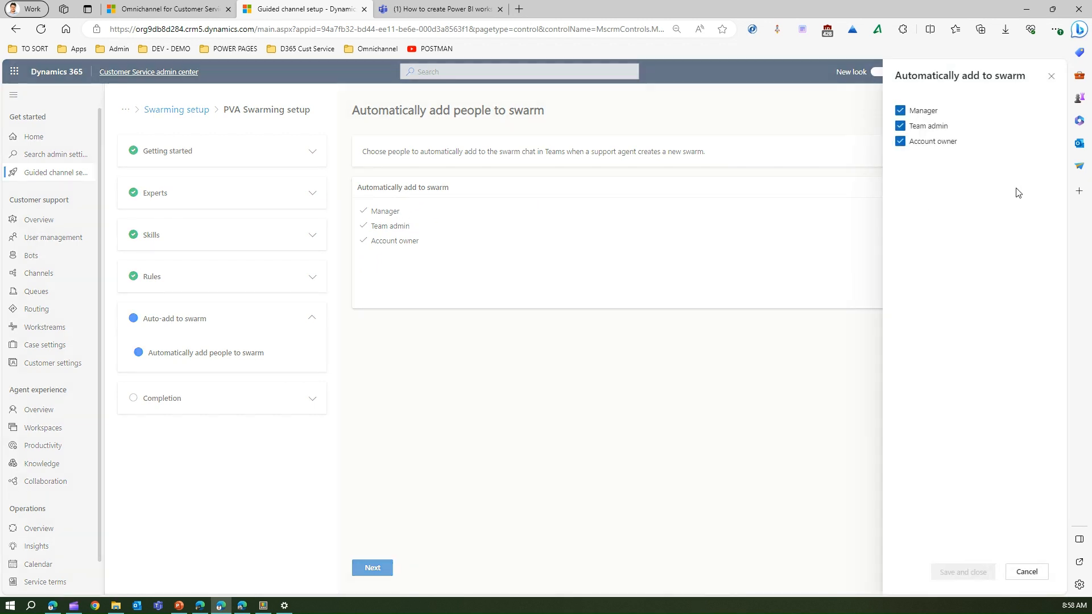
click(900, 125)
click(899, 110)
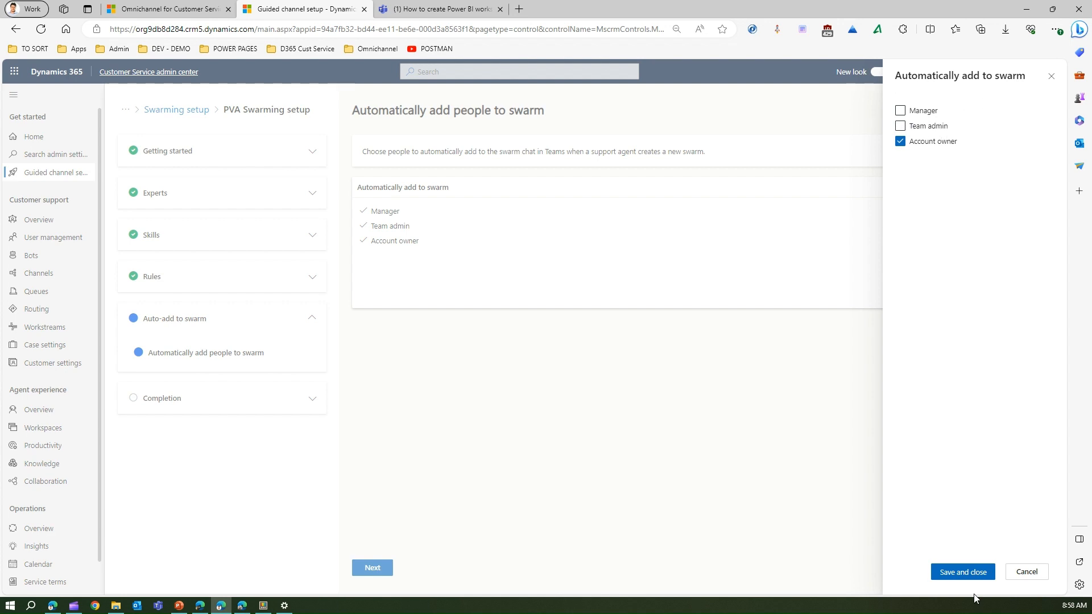
click(970, 574)
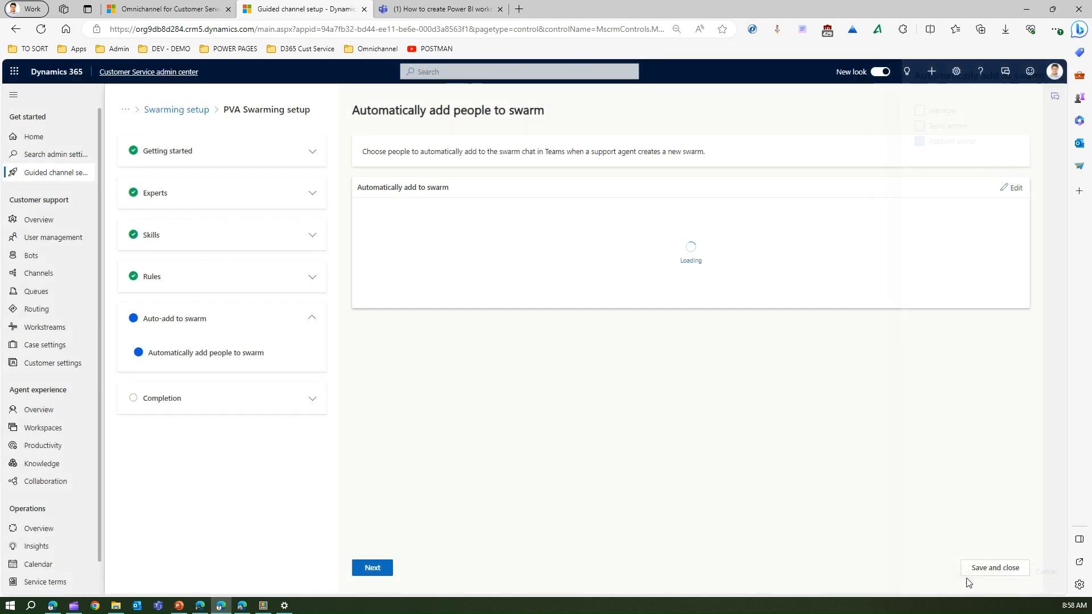
click(383, 570)
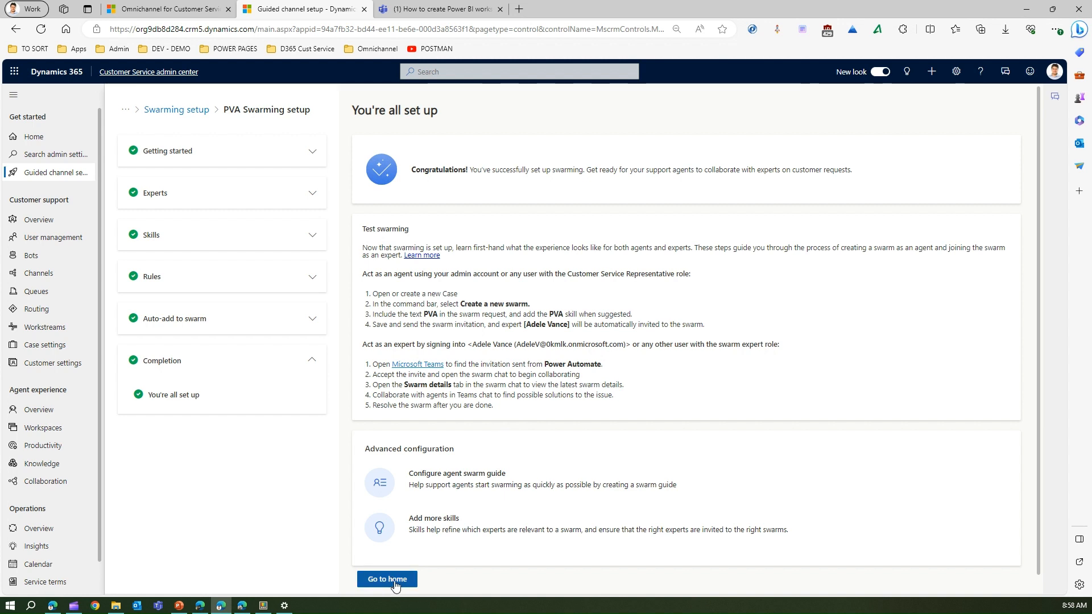
Step: Navigate from the completion page through Collaboration to Customer support swarming's Manage setups list
click(396, 584)
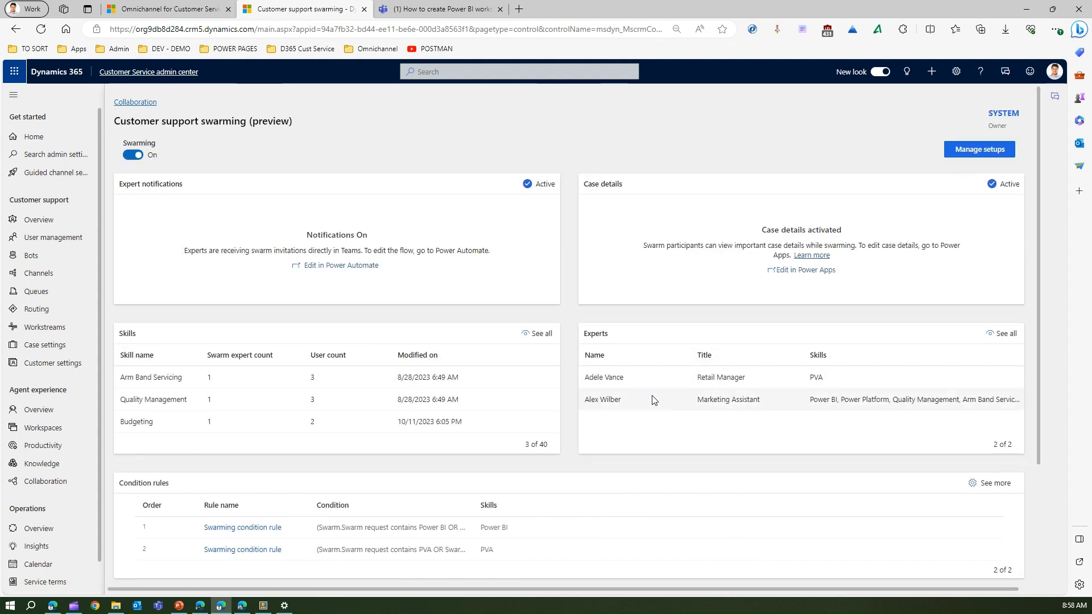
click(141, 105)
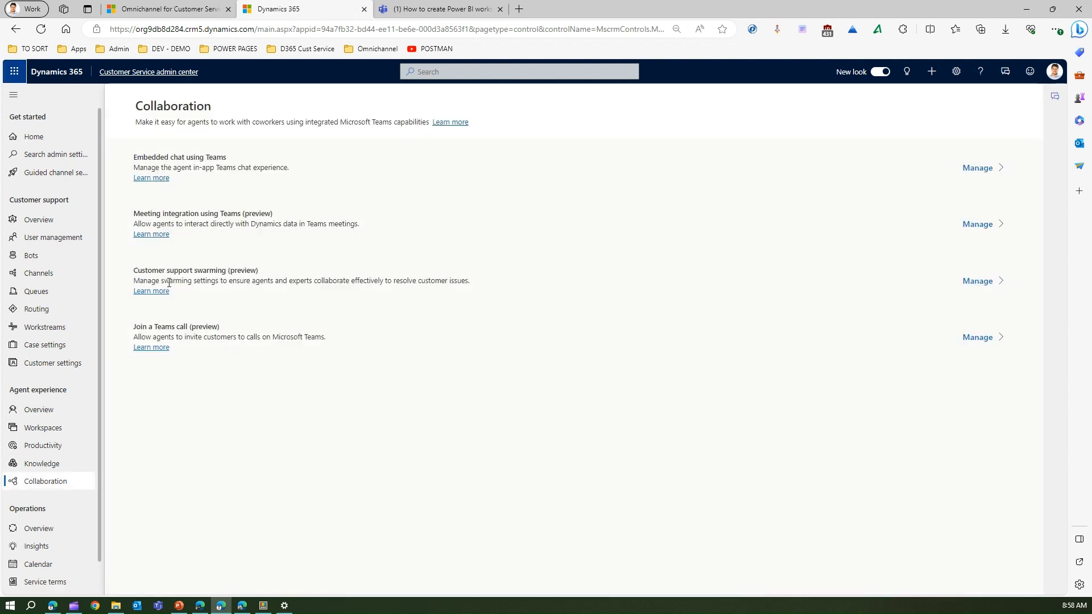
click(978, 281)
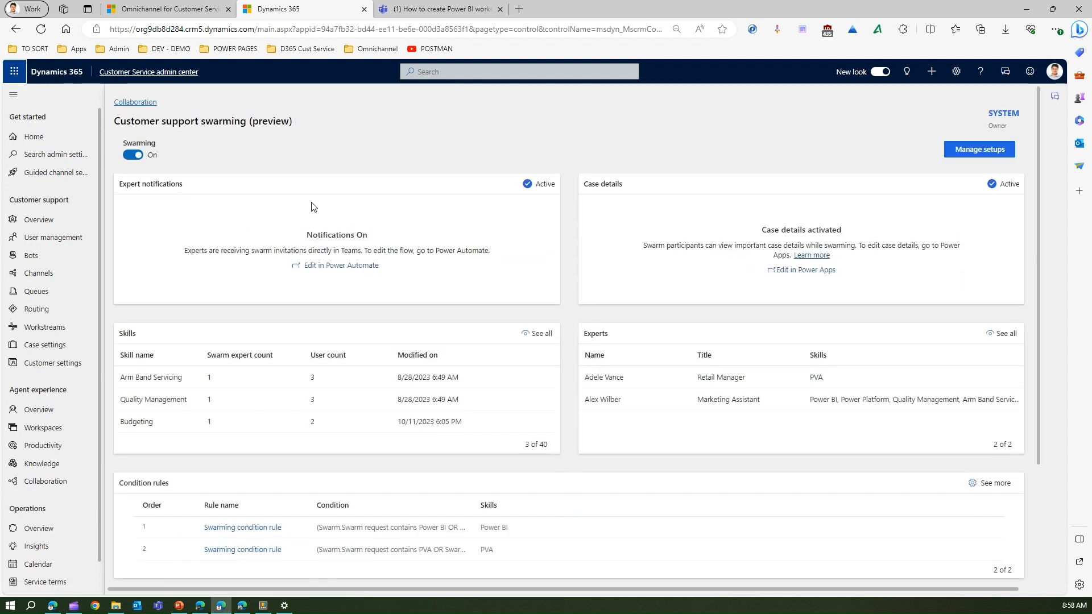
click(979, 149)
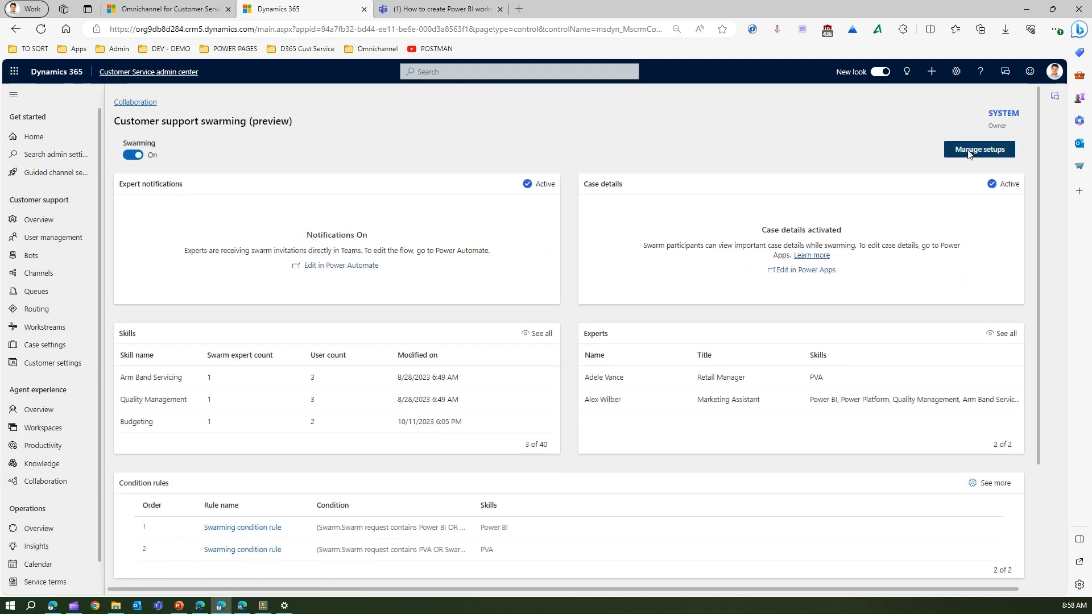